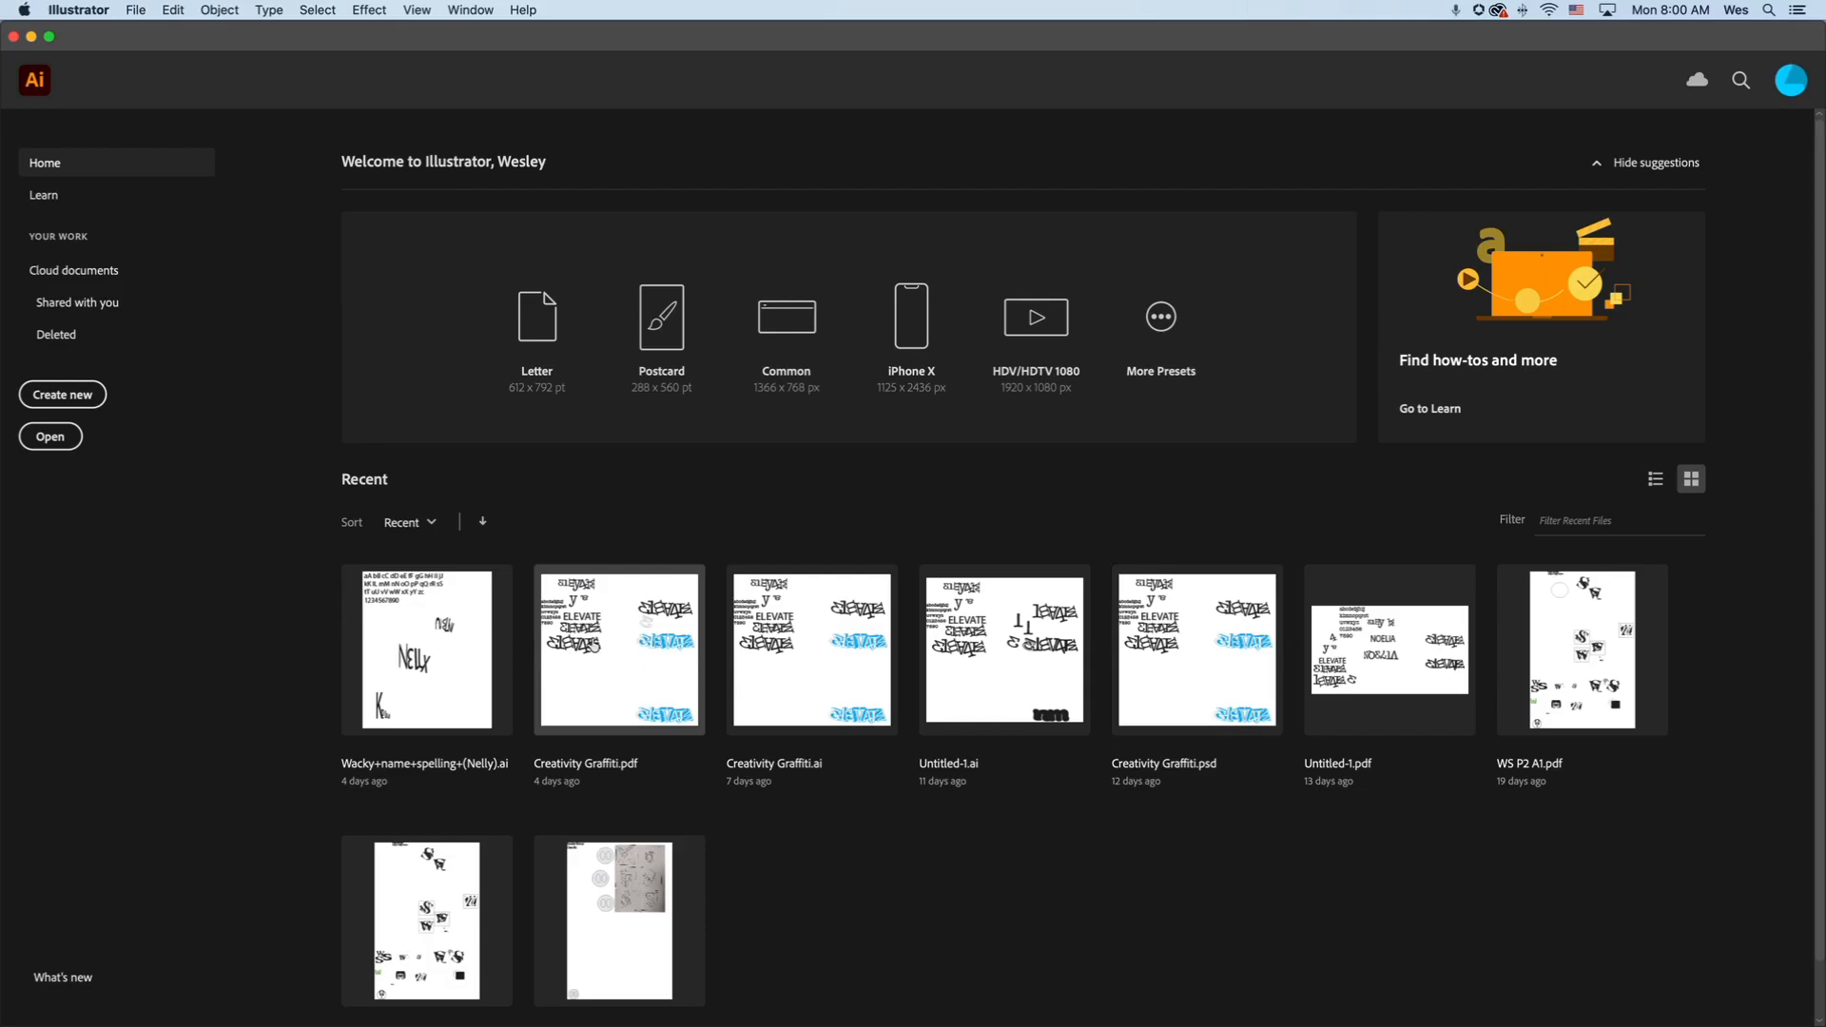
# Open Creativity Graffiti.pdf and move the outlined E off its artboard into the empty space between the artboards
pyautogui.click(593, 647)
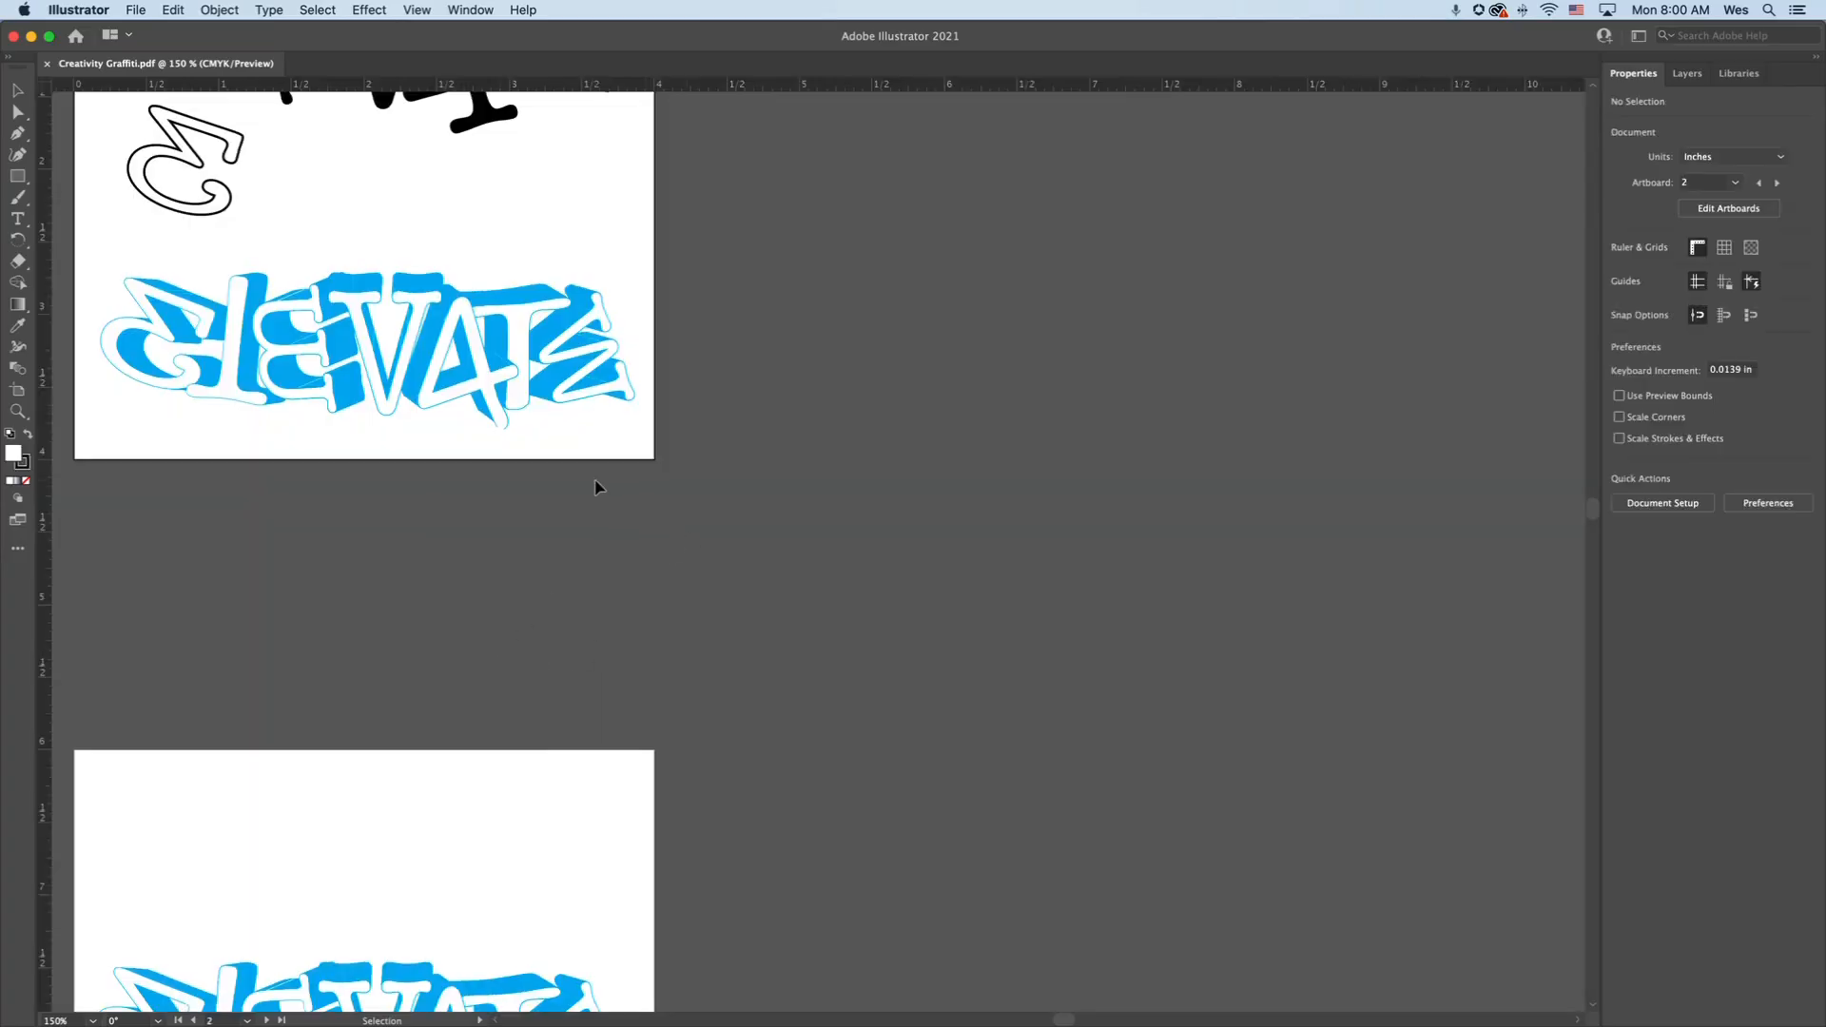
pyautogui.scroll(2, 595, 485)
pyautogui.scroll(3, 597, 491)
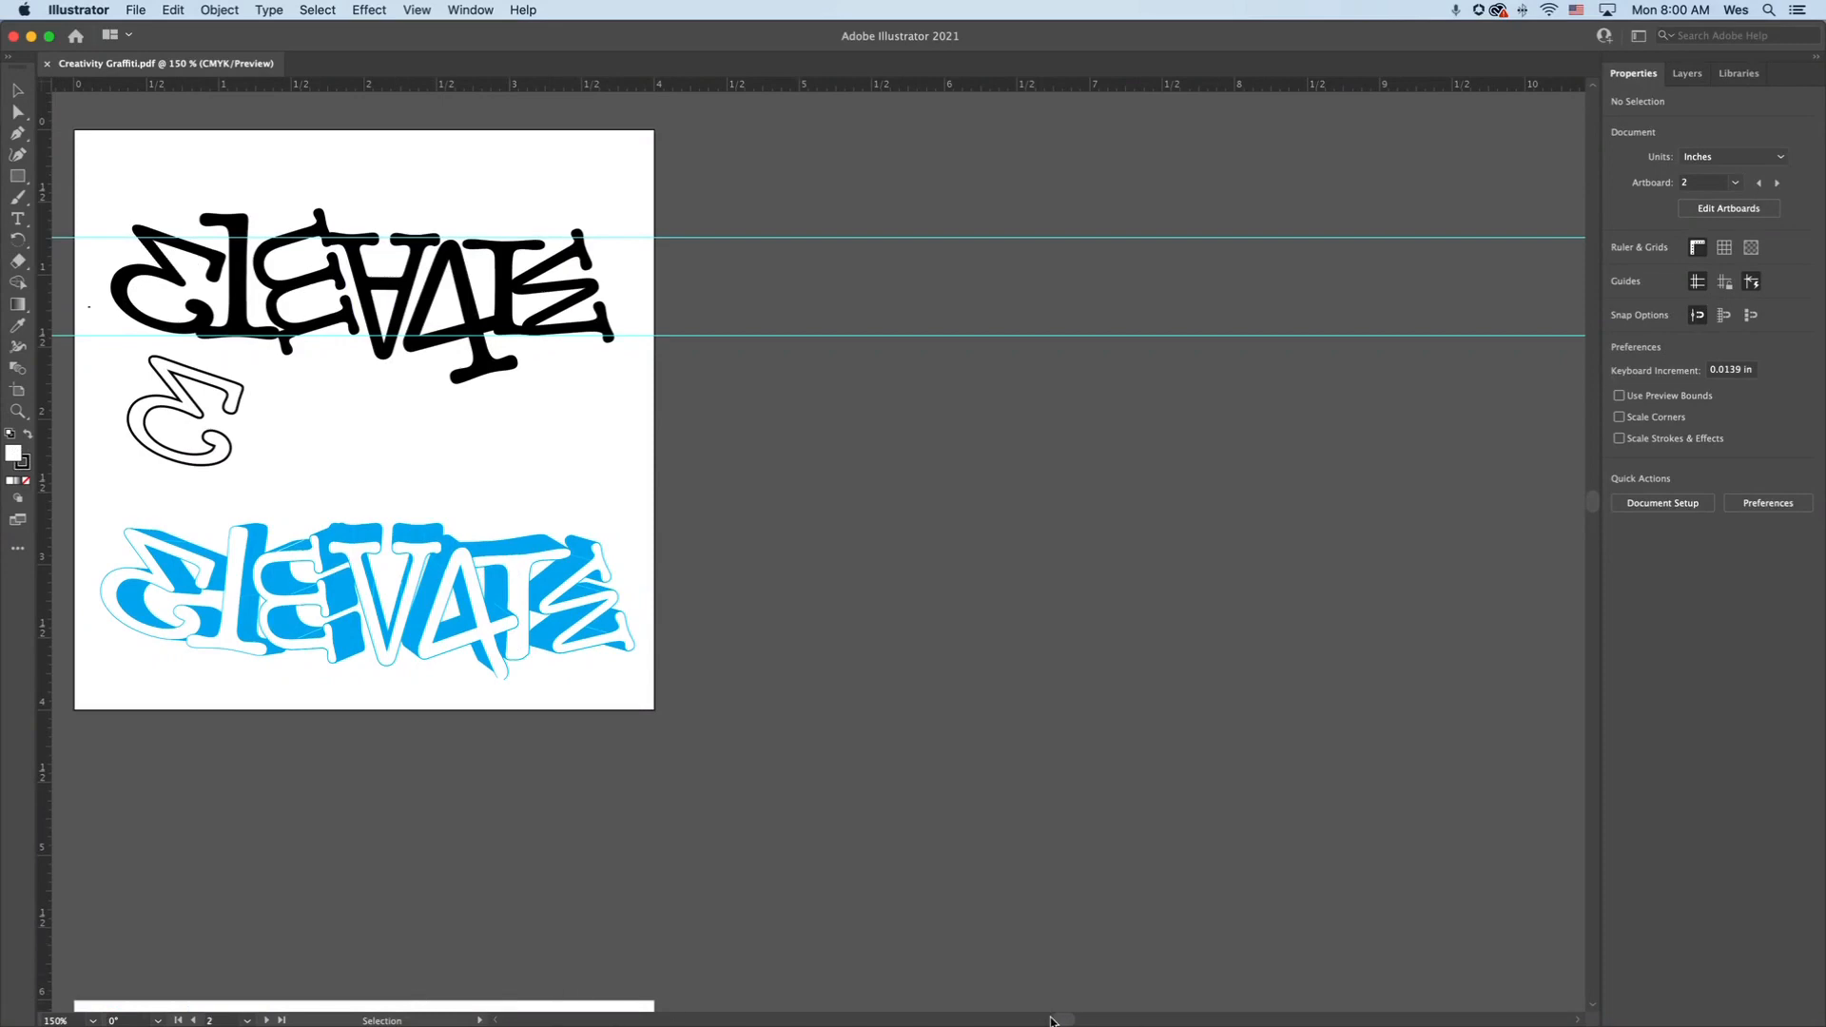
pyautogui.hscroll(-10, 783, 440)
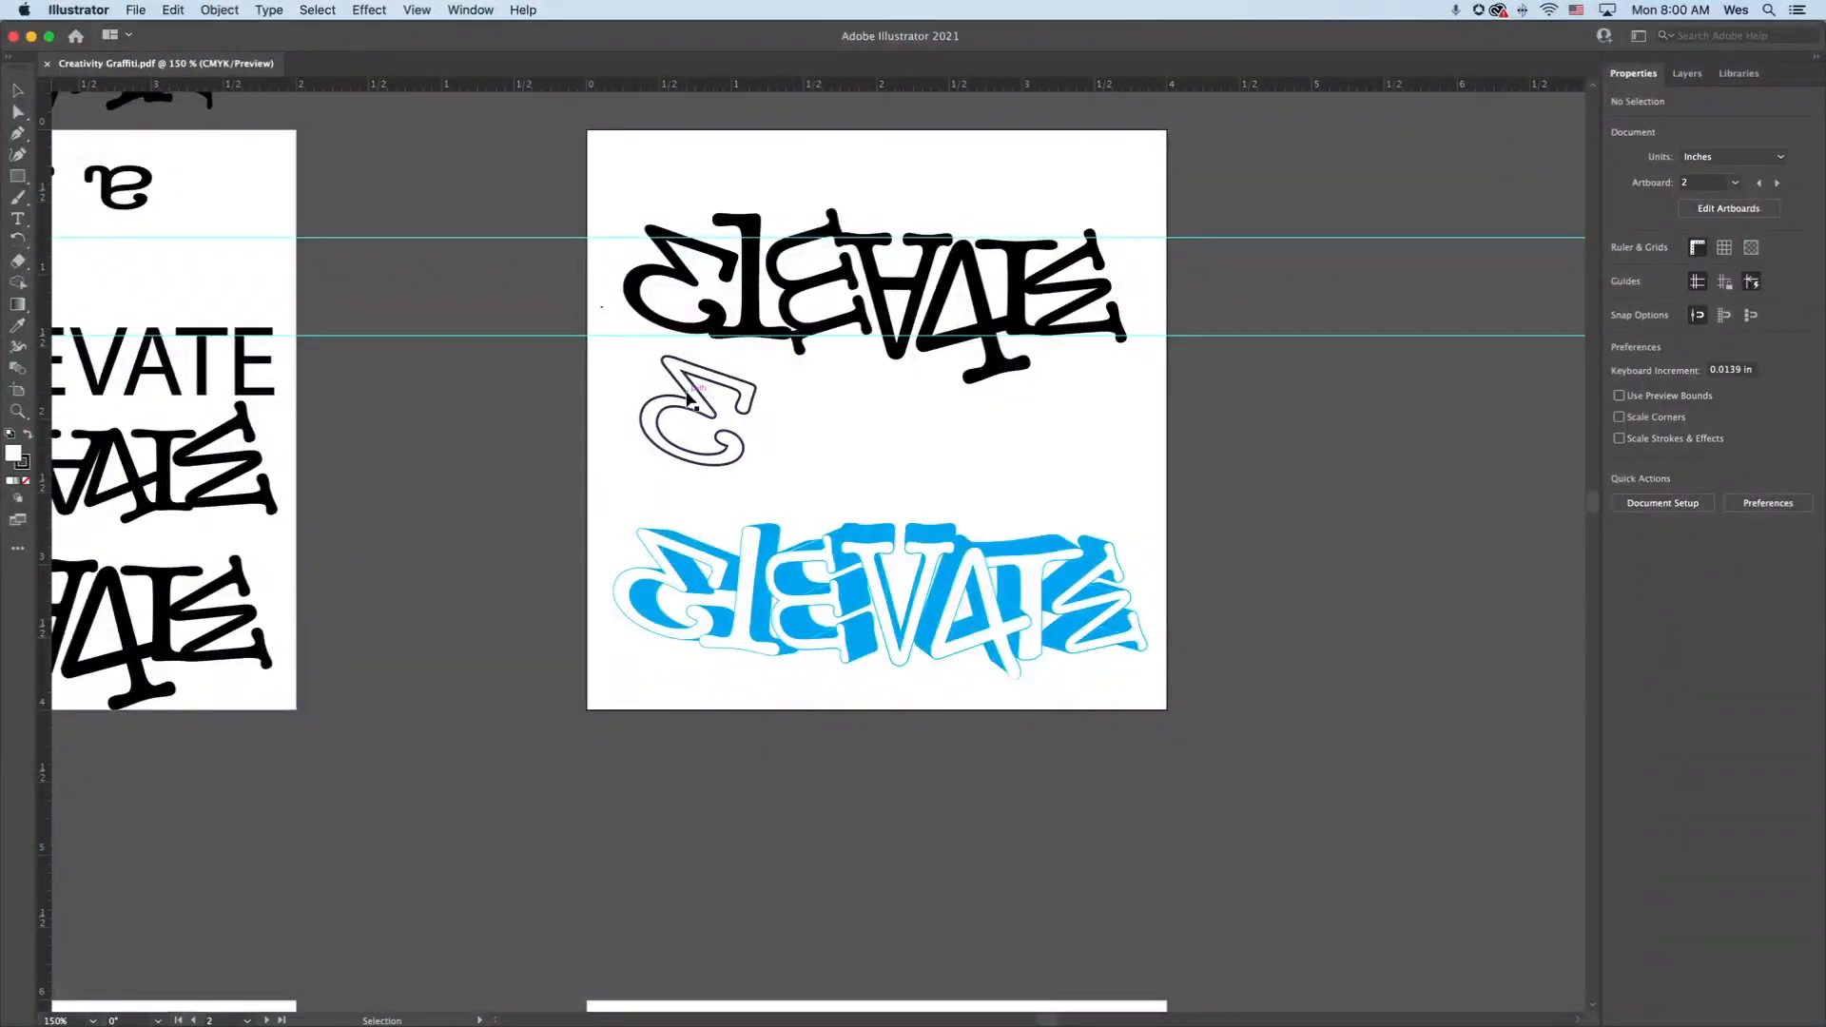
pyautogui.moveTo(688, 400); pyautogui.dragTo(396, 440)
pyautogui.click(620, 194)
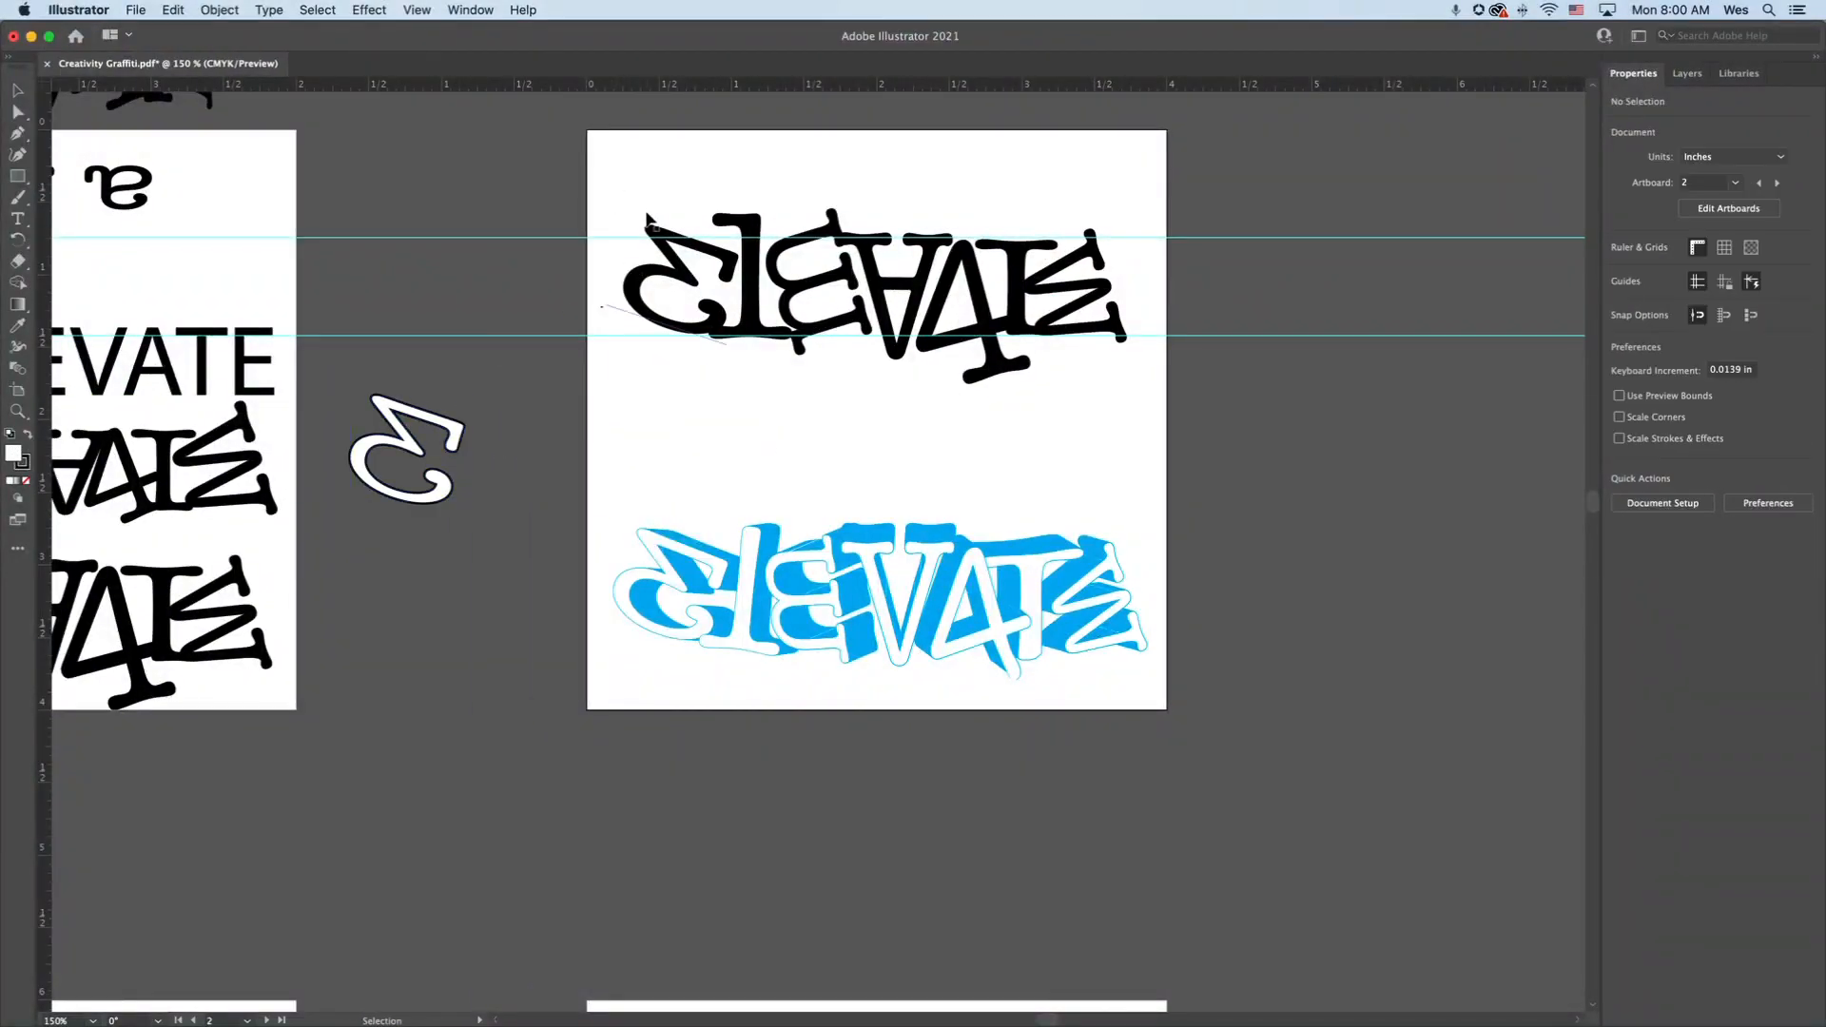
# Examine the individual live type letters of the black ELEVATE lettering with the Direct Selection tool
pyautogui.press('super+equal')
pyautogui.press('super+equal')
pyautogui.scroll(3, 762, 236)
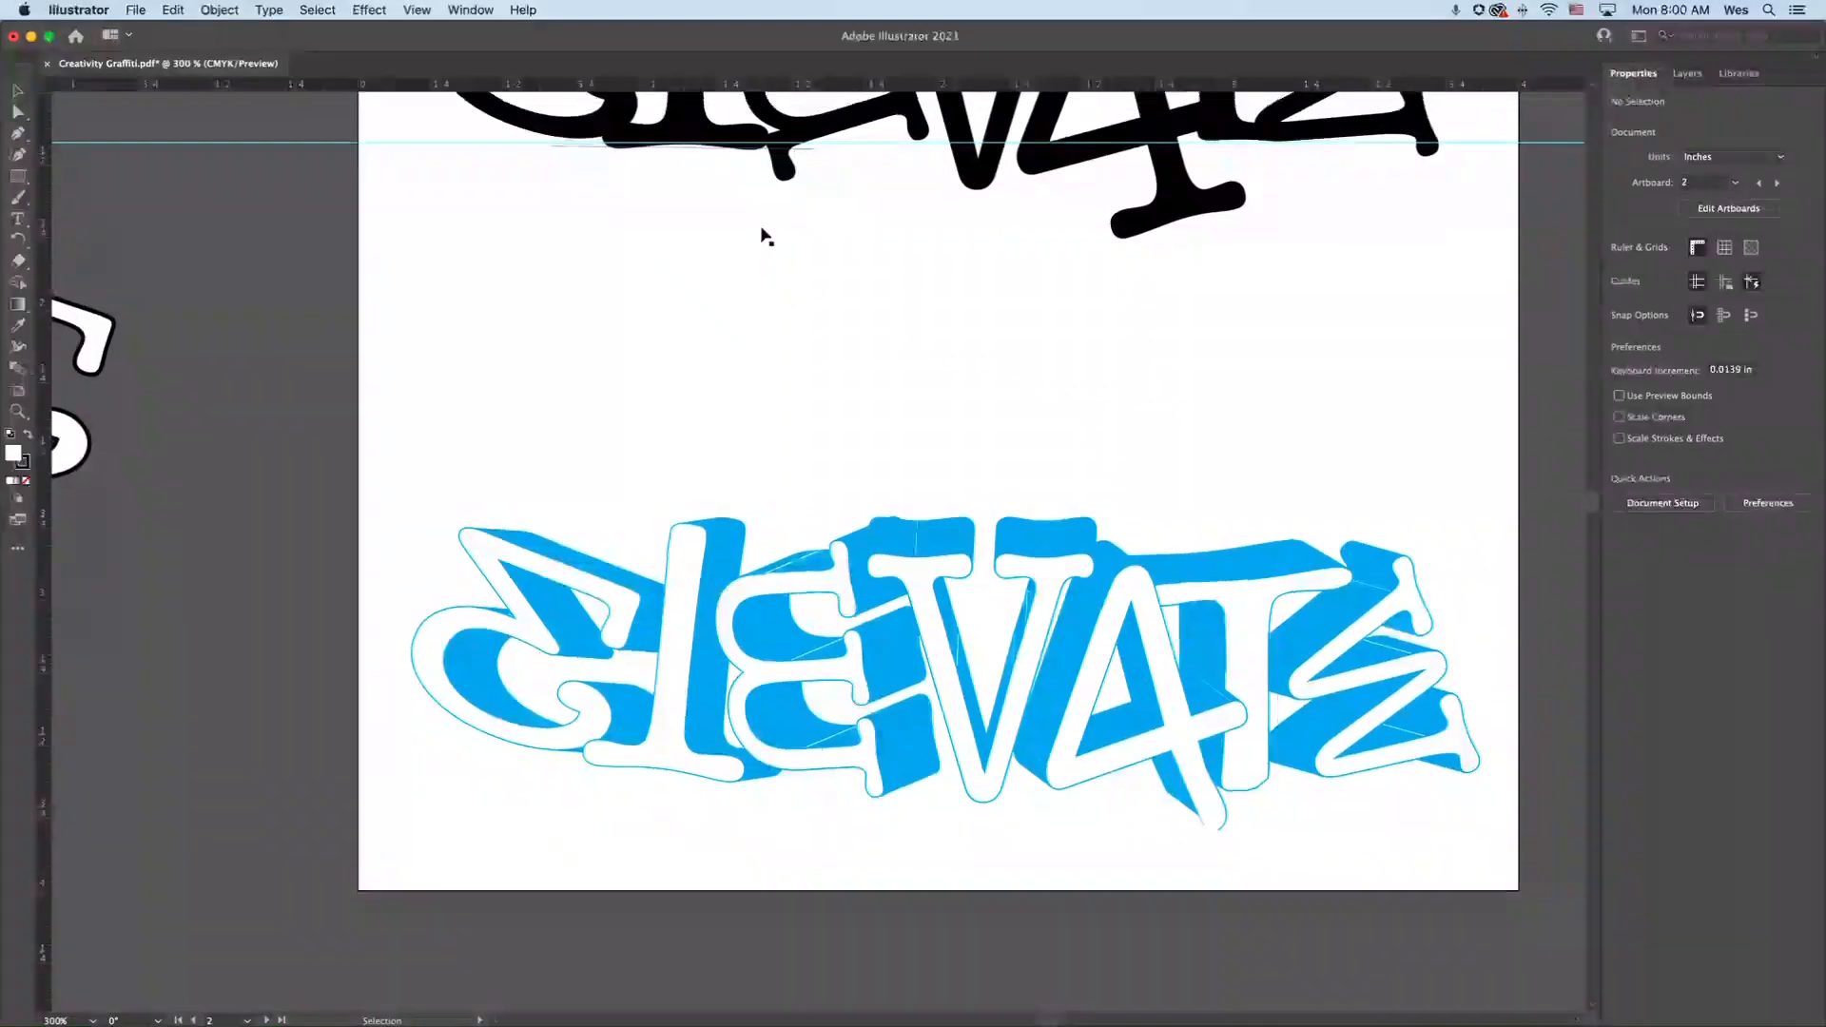
pyautogui.scroll(5, 761, 233)
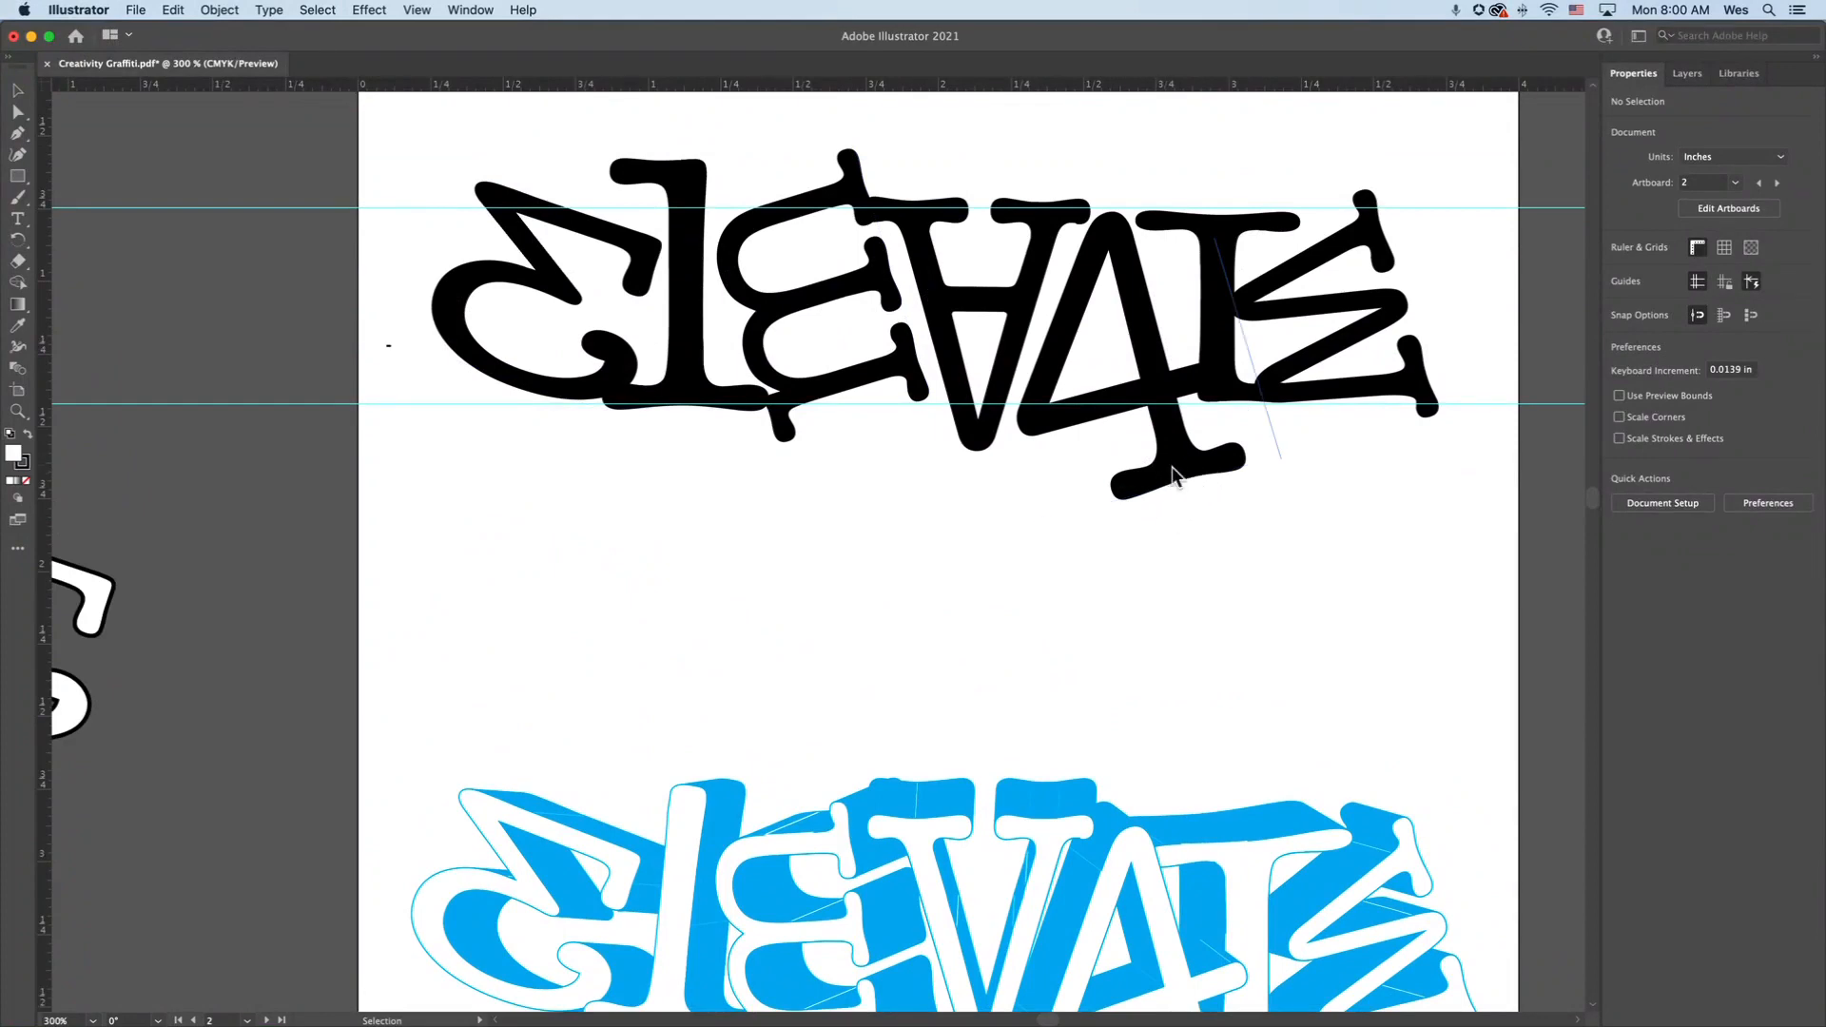
pyautogui.click(686, 323)
pyautogui.click(17, 112)
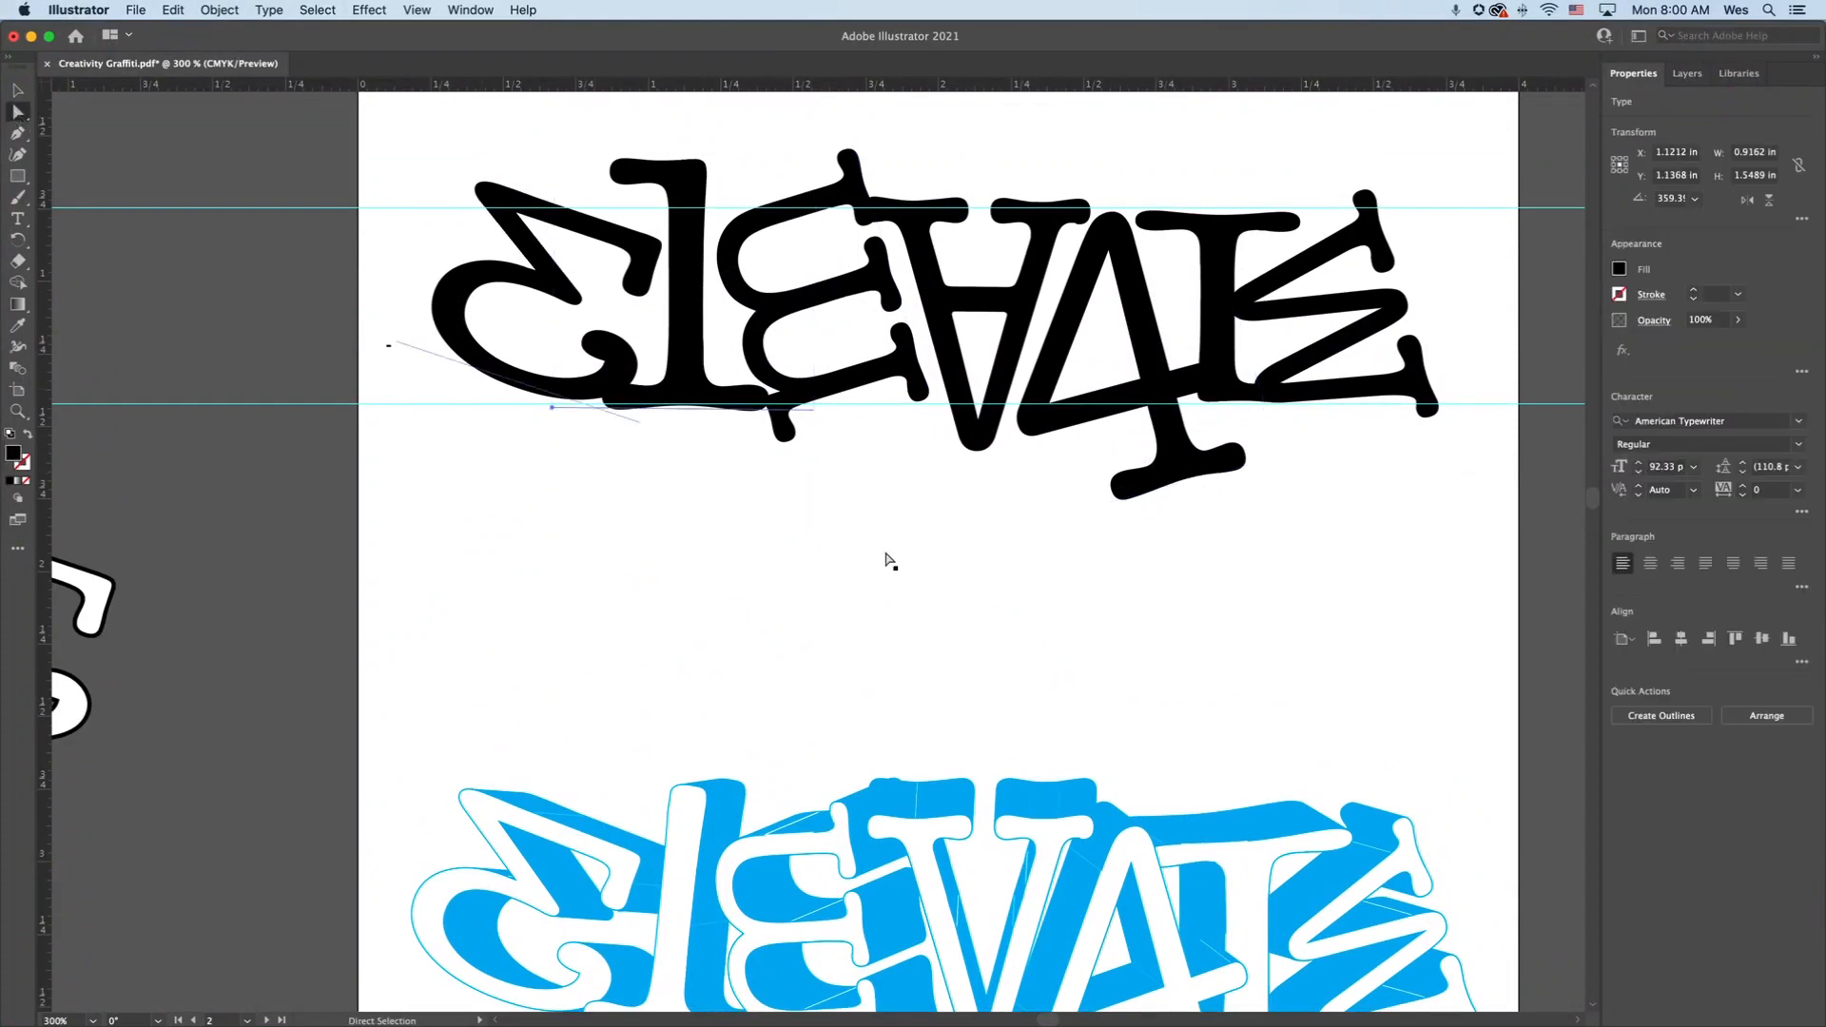
pyautogui.click(1175, 472)
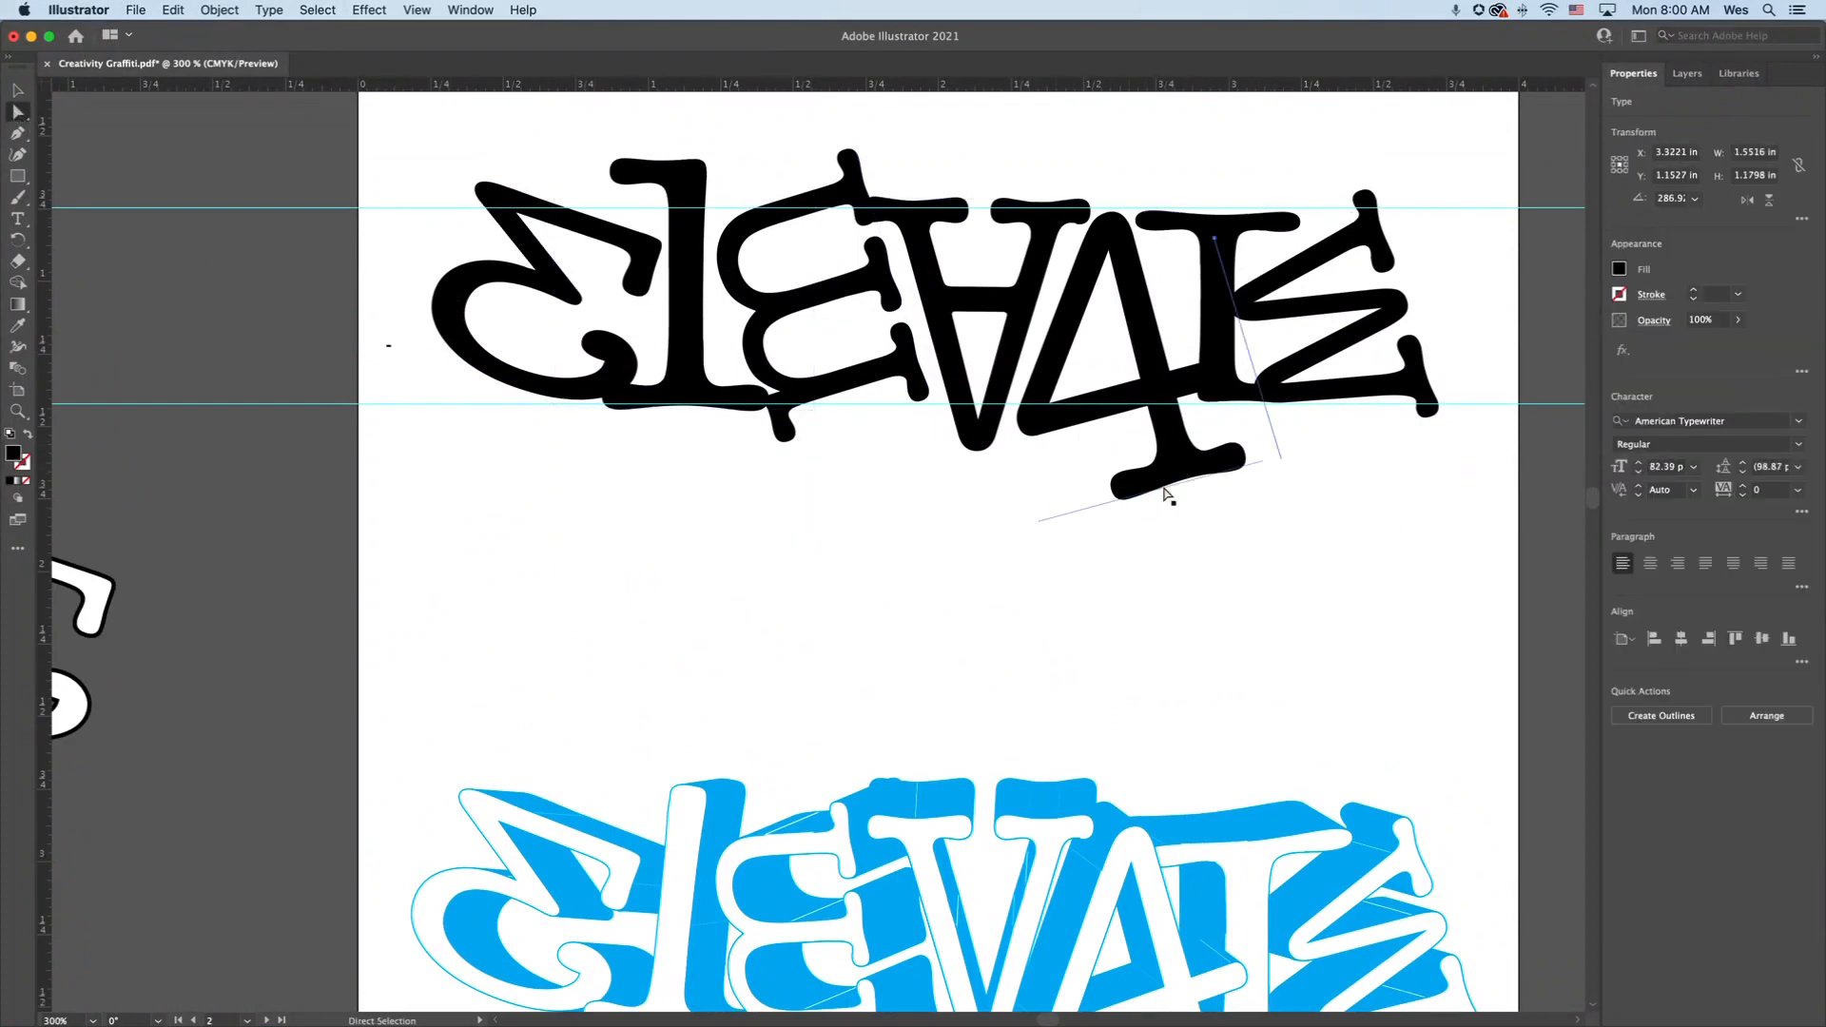
pyautogui.click(1183, 480)
pyautogui.click(495, 357)
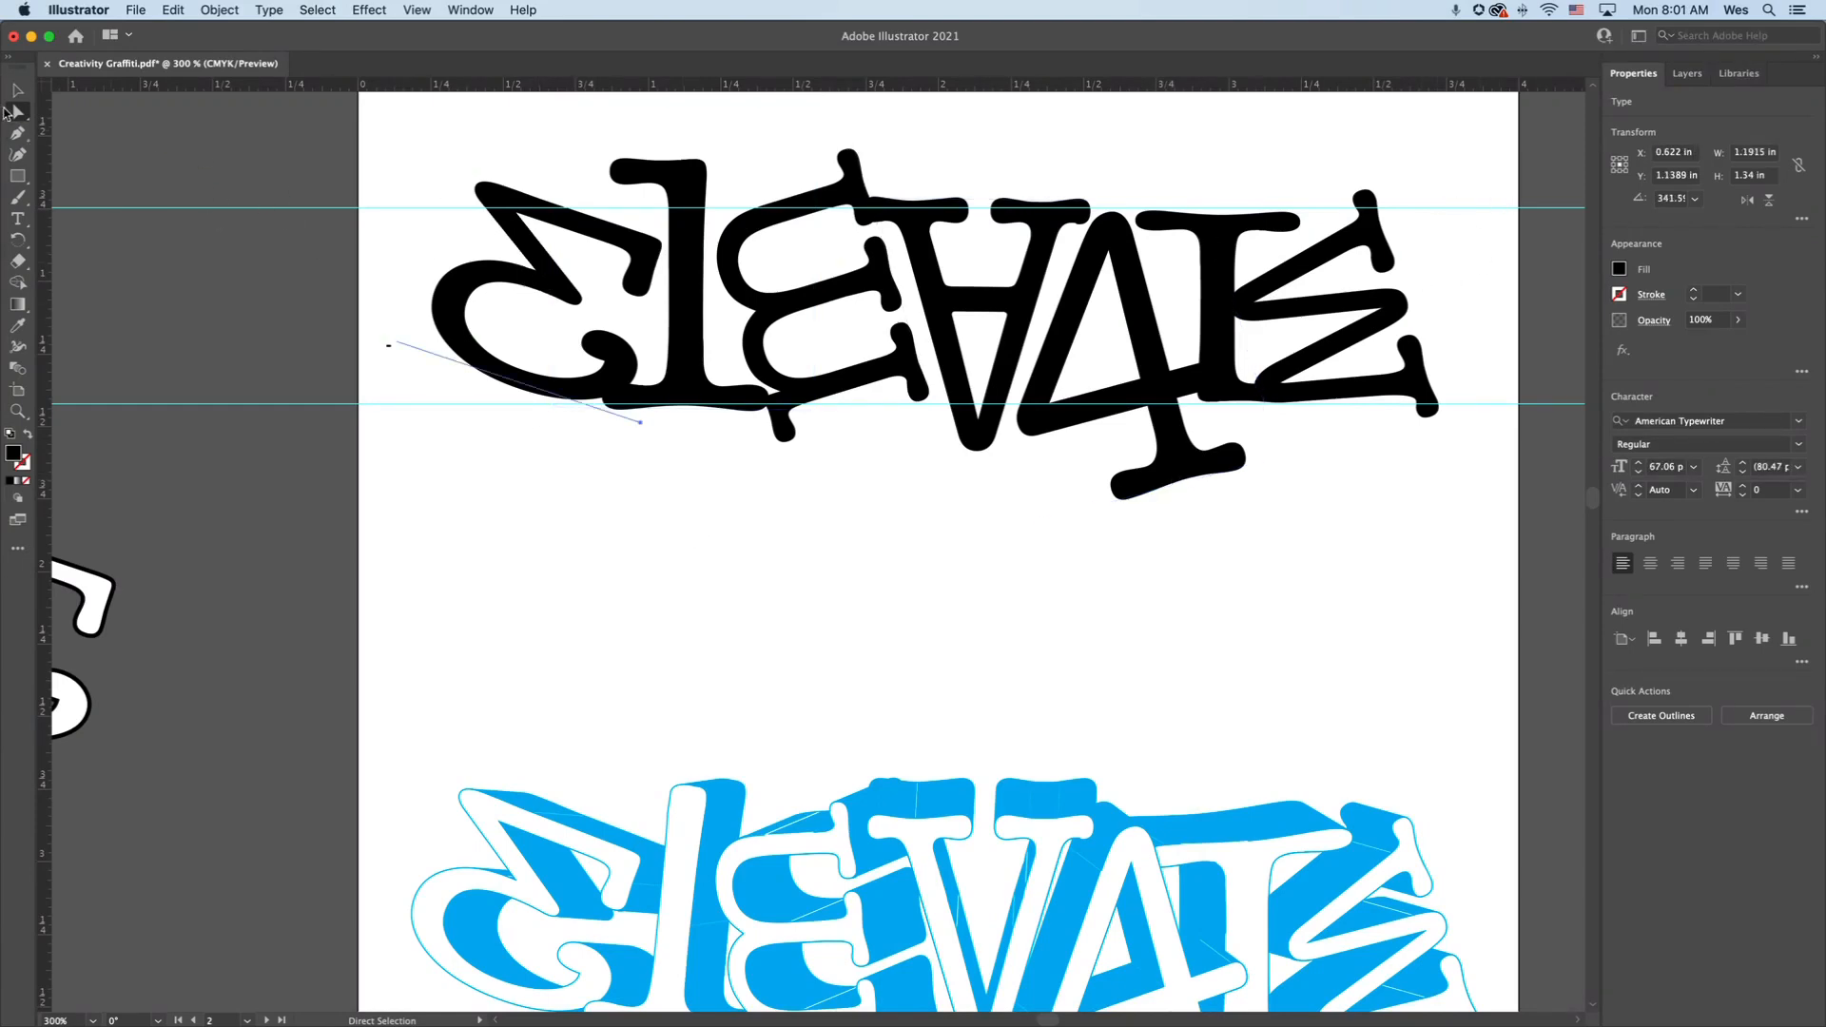
pyautogui.click(626, 428)
pyautogui.click(471, 358)
# Select all the black ELEVATE letters and convert the type to outlines
pyautogui.moveTo(416, 147); pyautogui.dragTo(1493, 489)
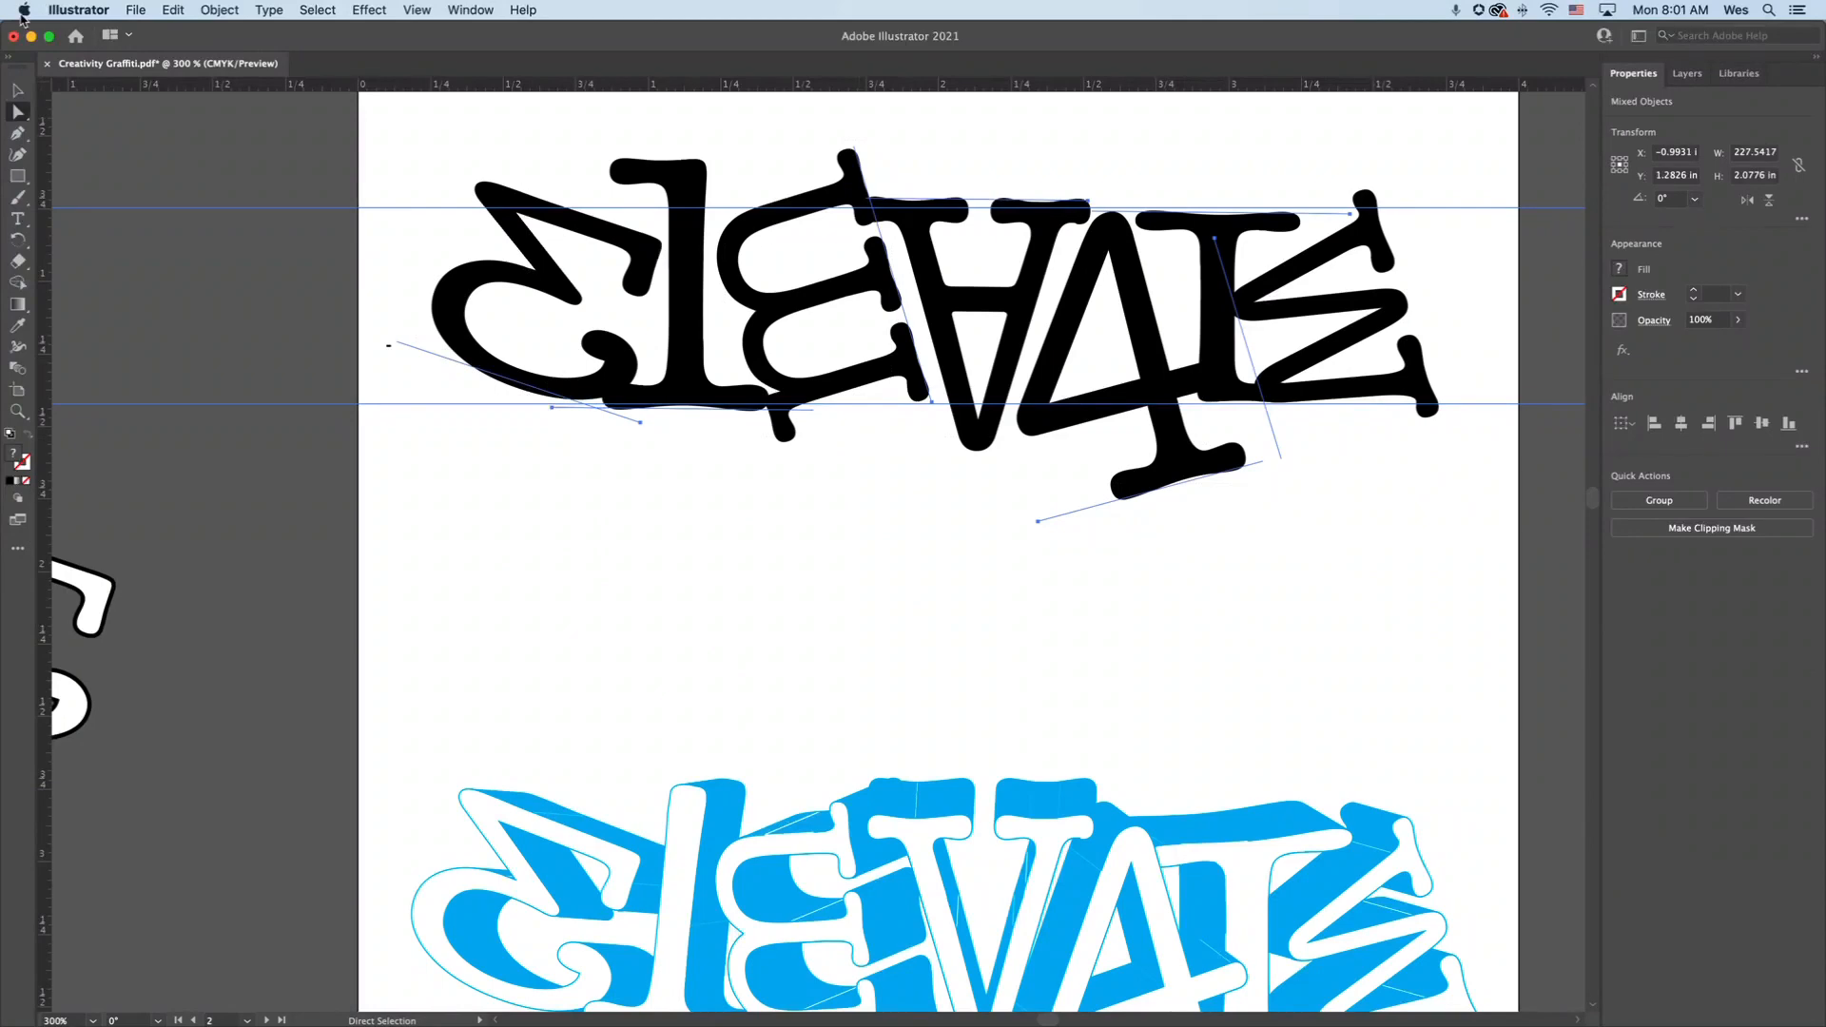
pyautogui.click(226, 8)
pyautogui.click(273, 9)
pyautogui.click(221, 7)
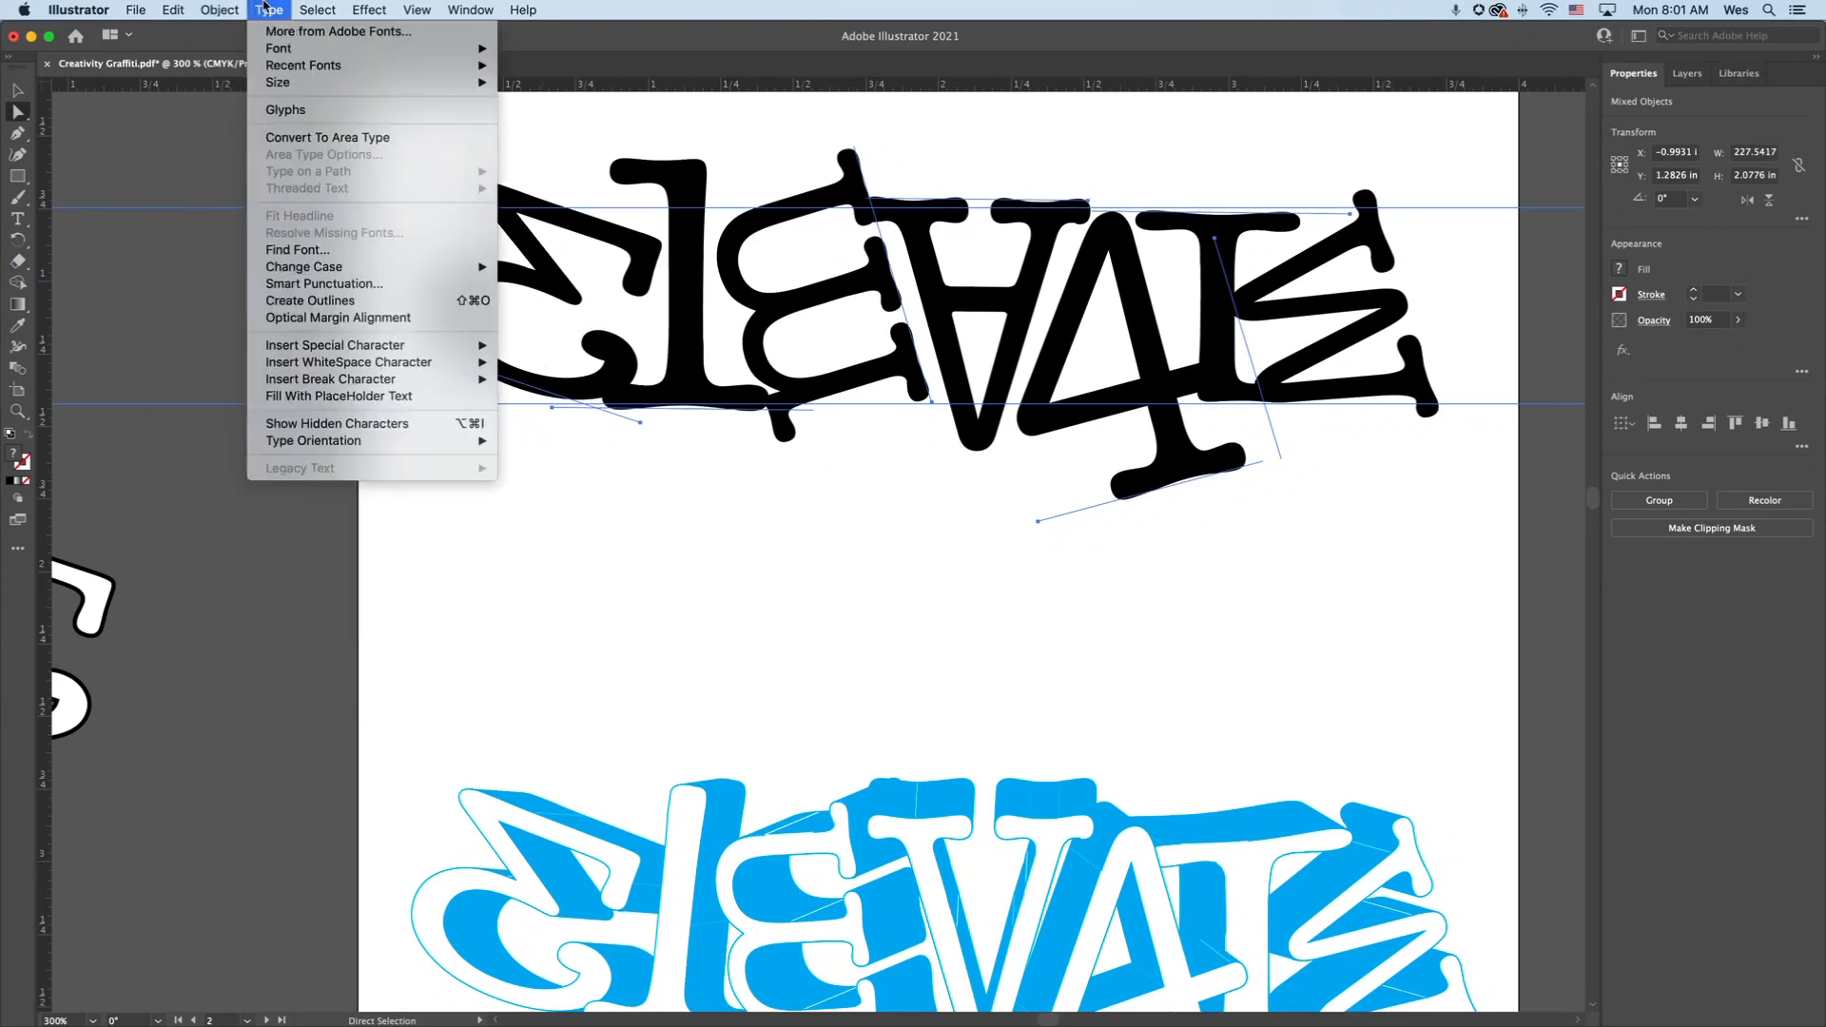
pyautogui.click(339, 300)
pyautogui.click(746, 599)
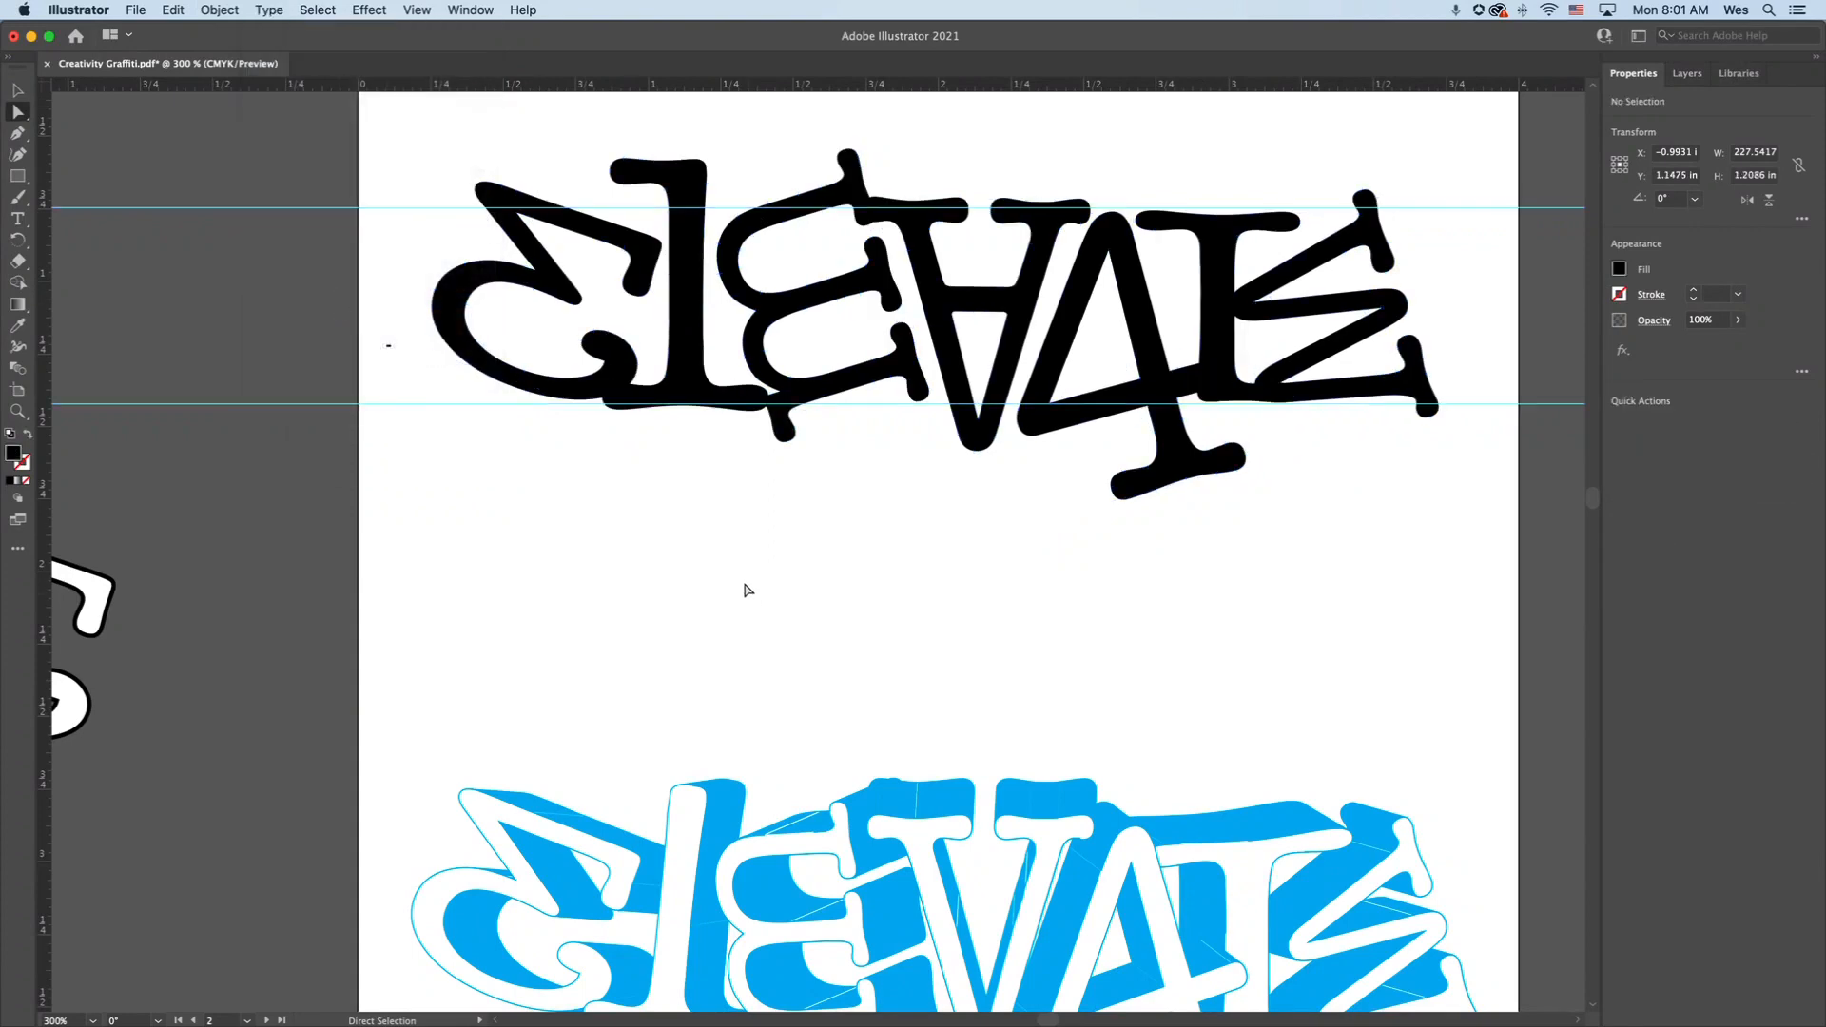
# Examine the anchor points on the outlined first E of the black lettering
pyautogui.click(509, 350)
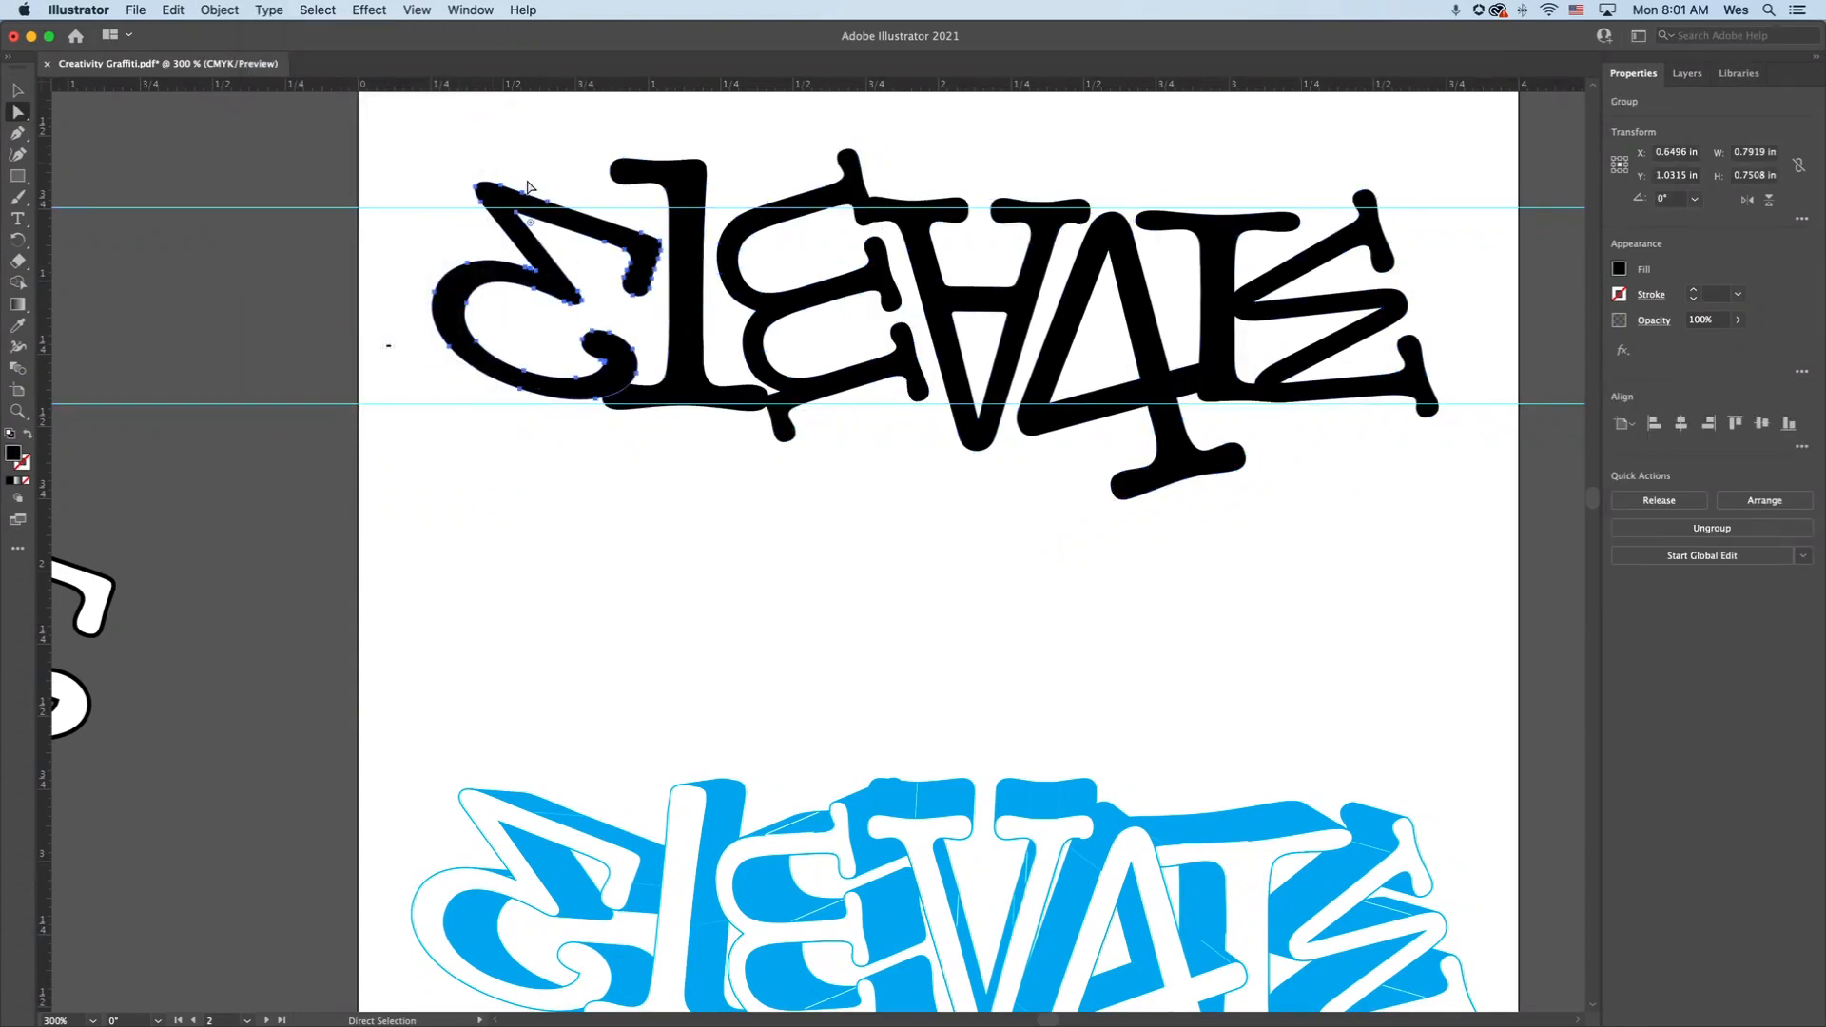
pyautogui.click(601, 475)
pyautogui.click(546, 377)
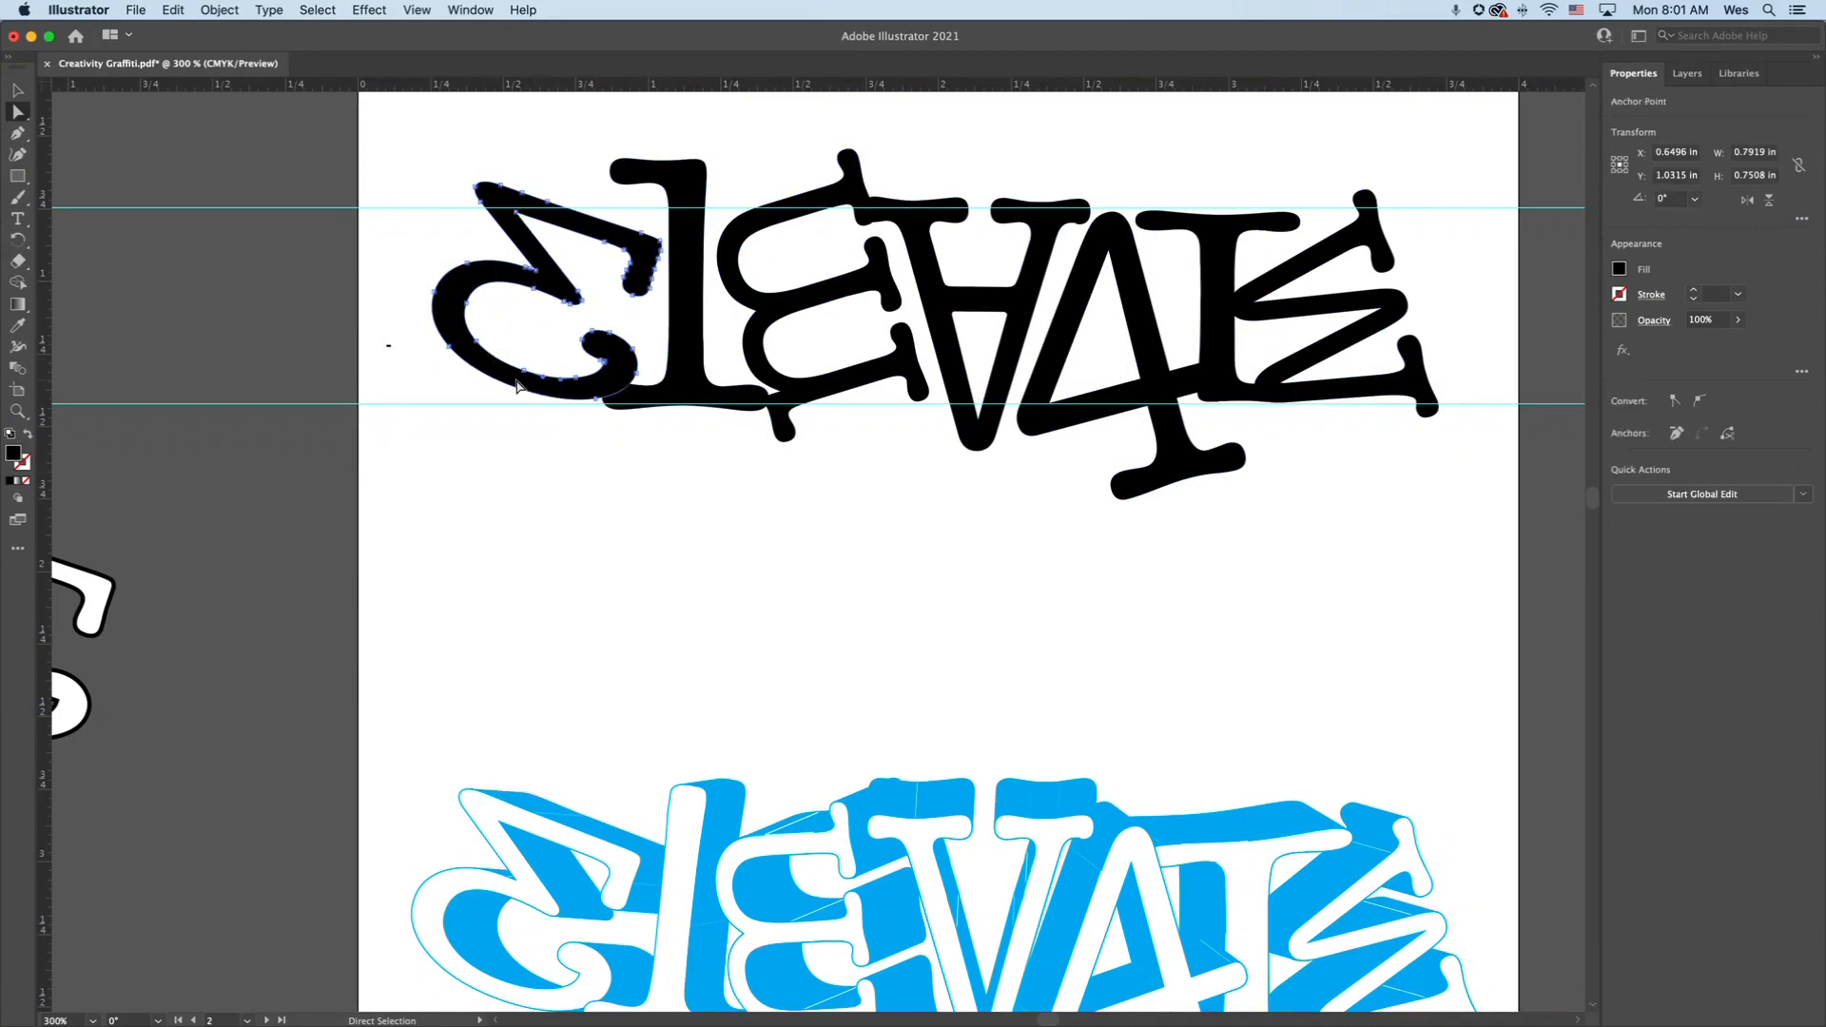
pyautogui.click(622, 477)
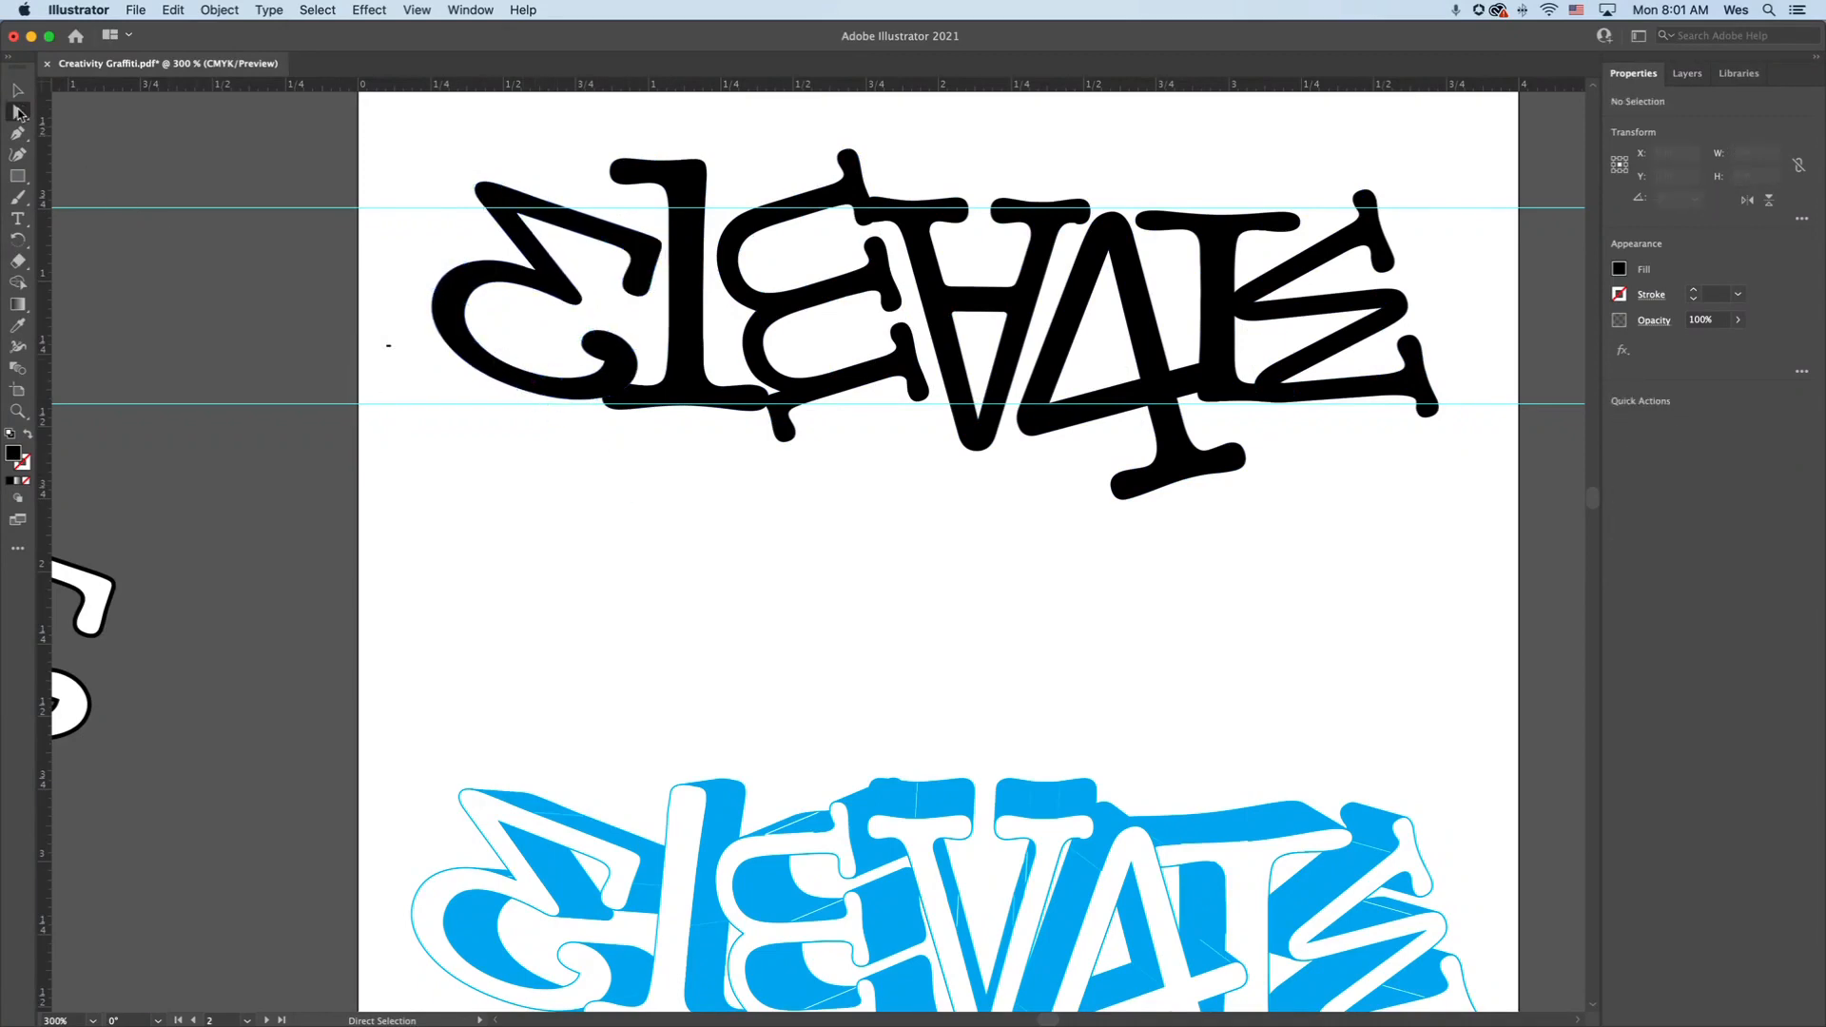
# Delete the anchor points of the serif foot that hangs below the second A in the black lettering
pyautogui.click(1148, 465)
pyautogui.click(1251, 513)
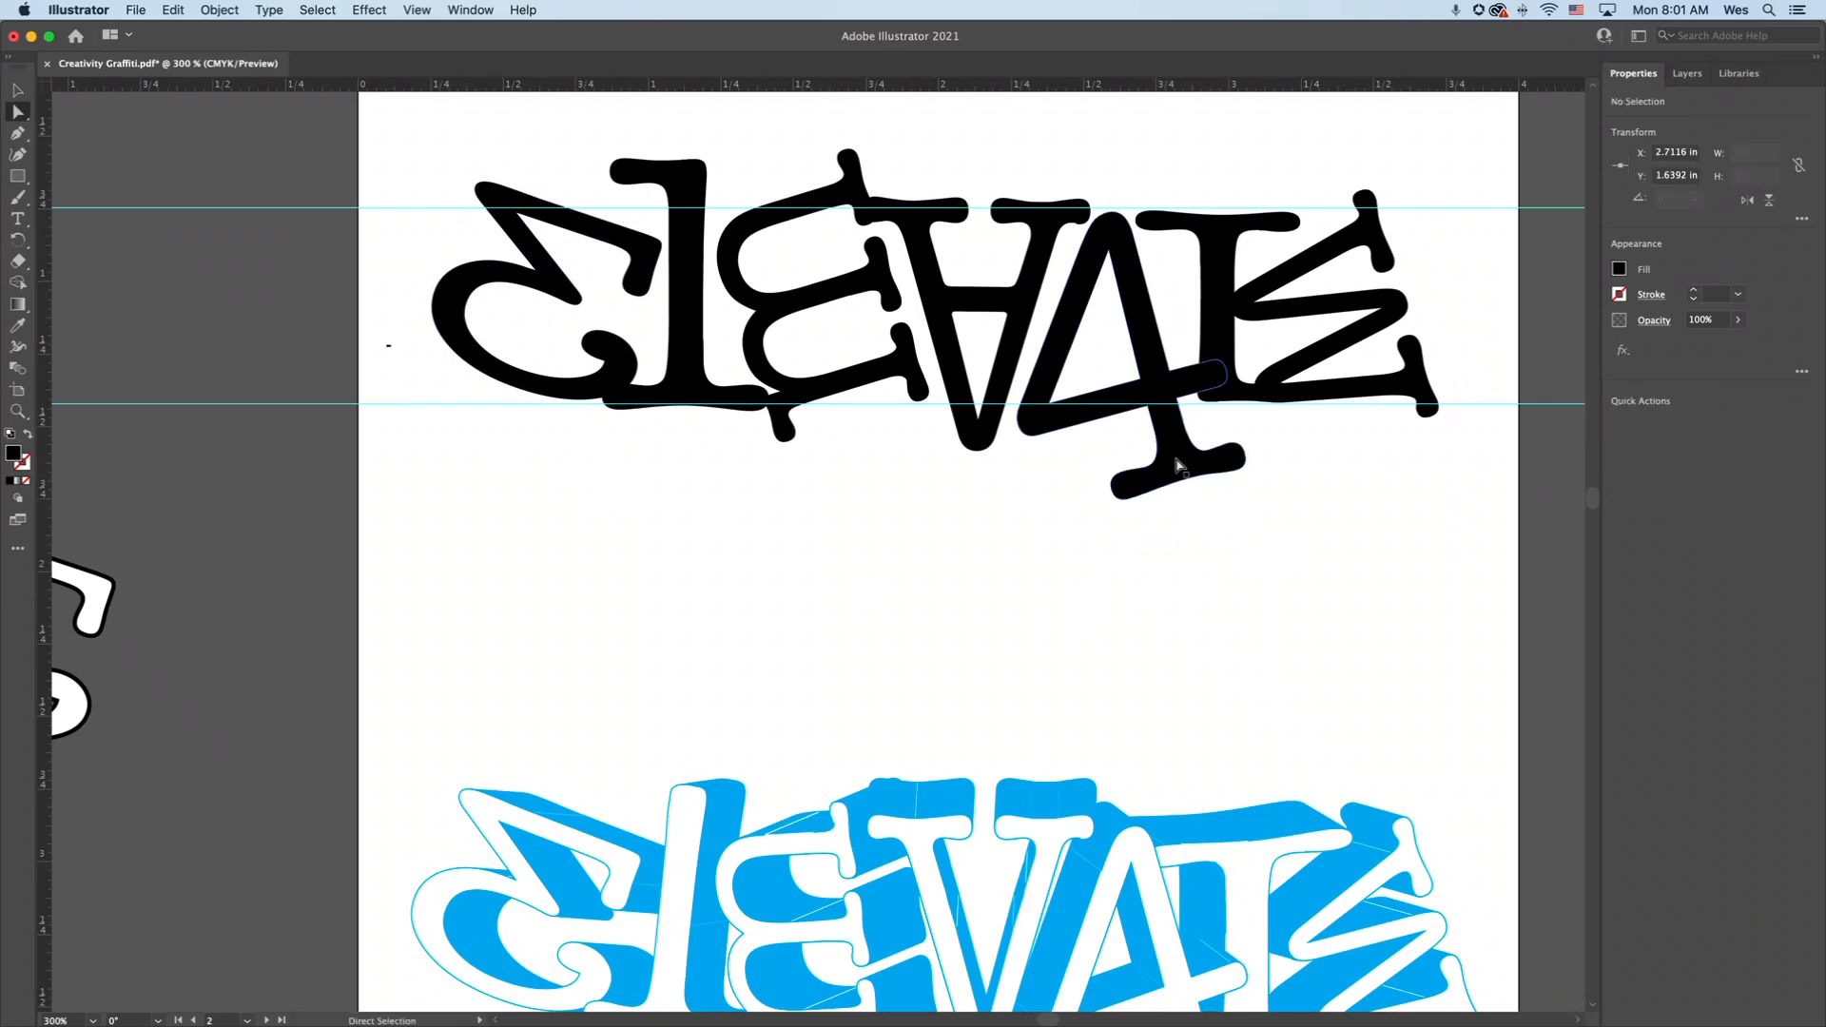
pyautogui.click(1176, 465)
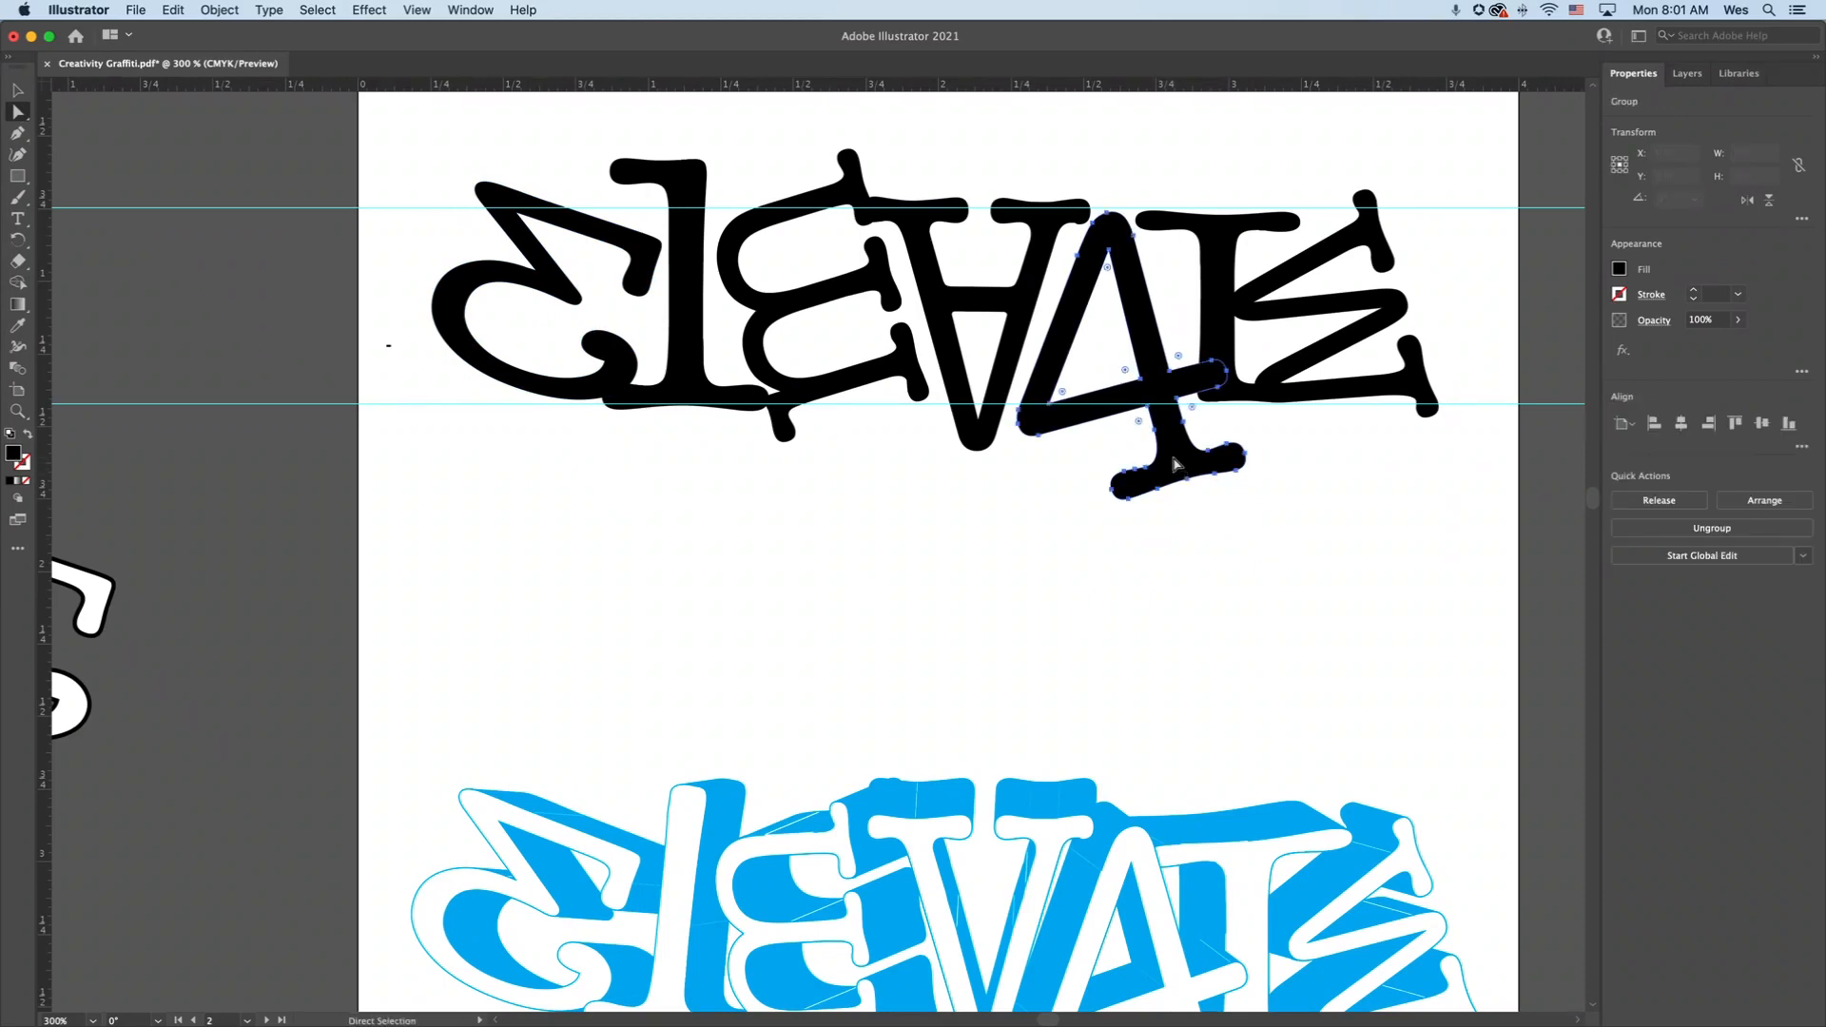
pyautogui.click(1237, 476)
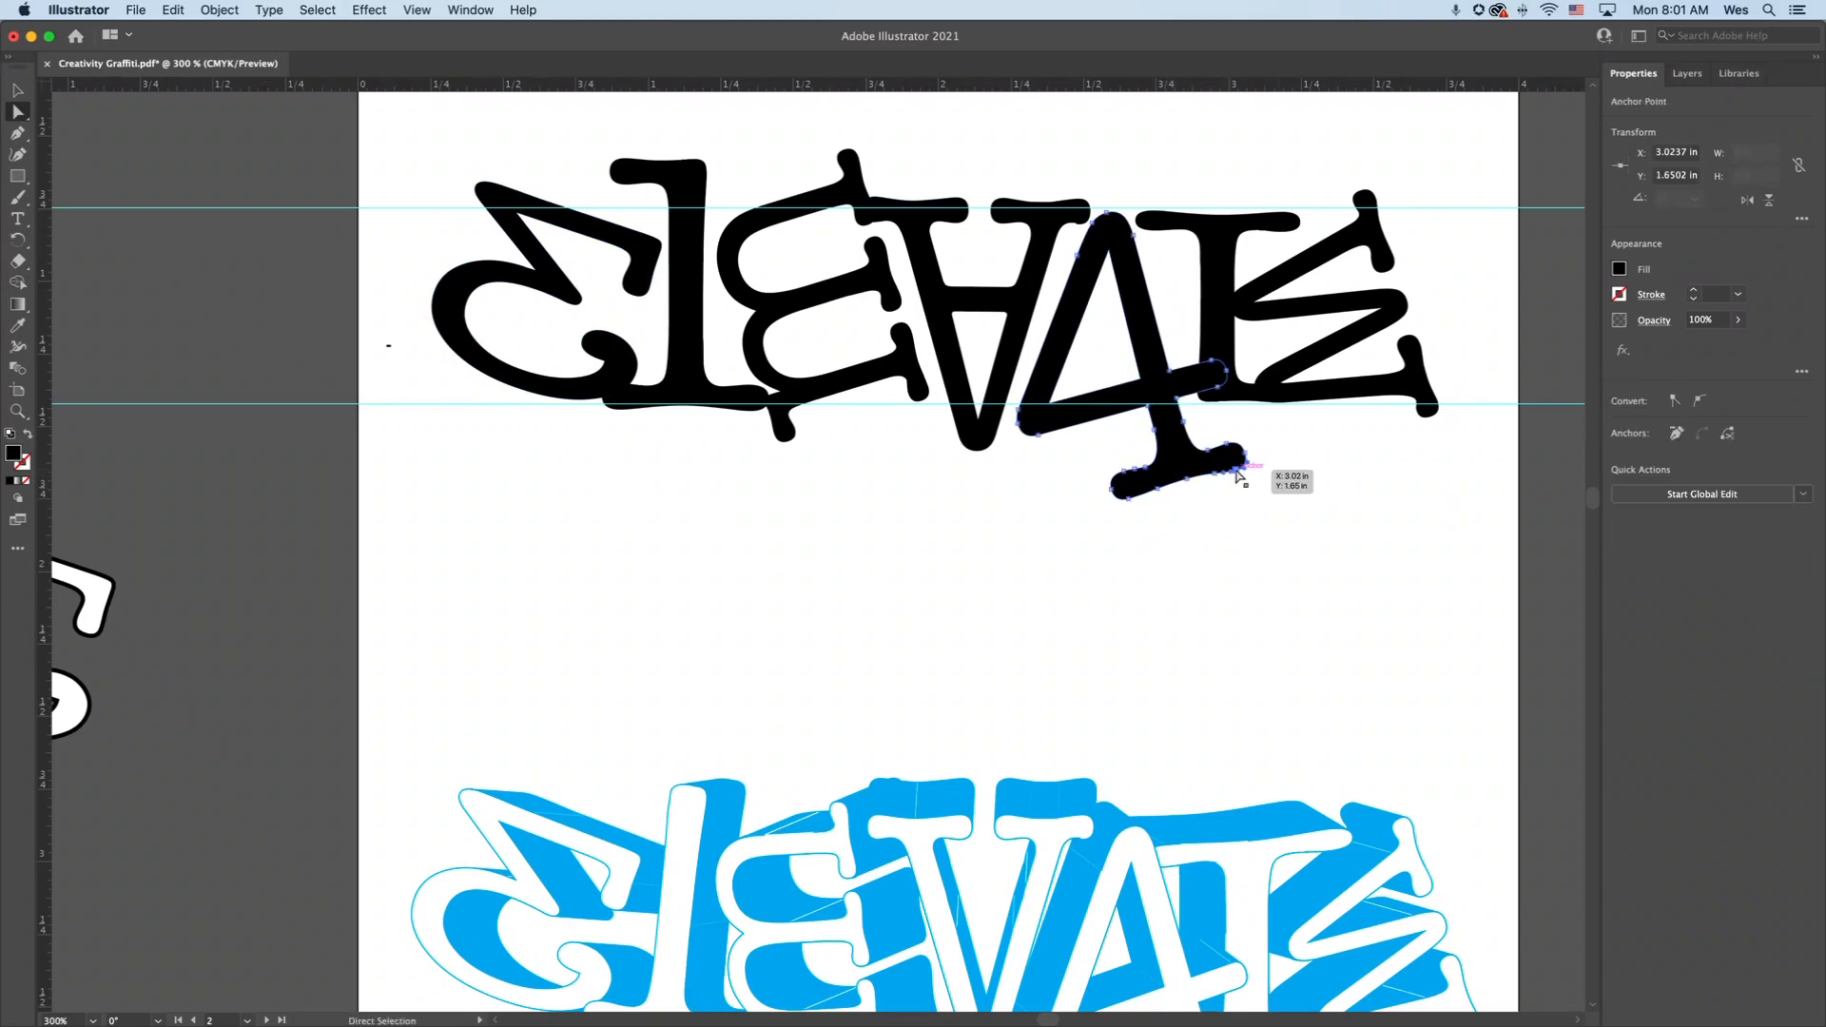
pyautogui.click(1277, 452)
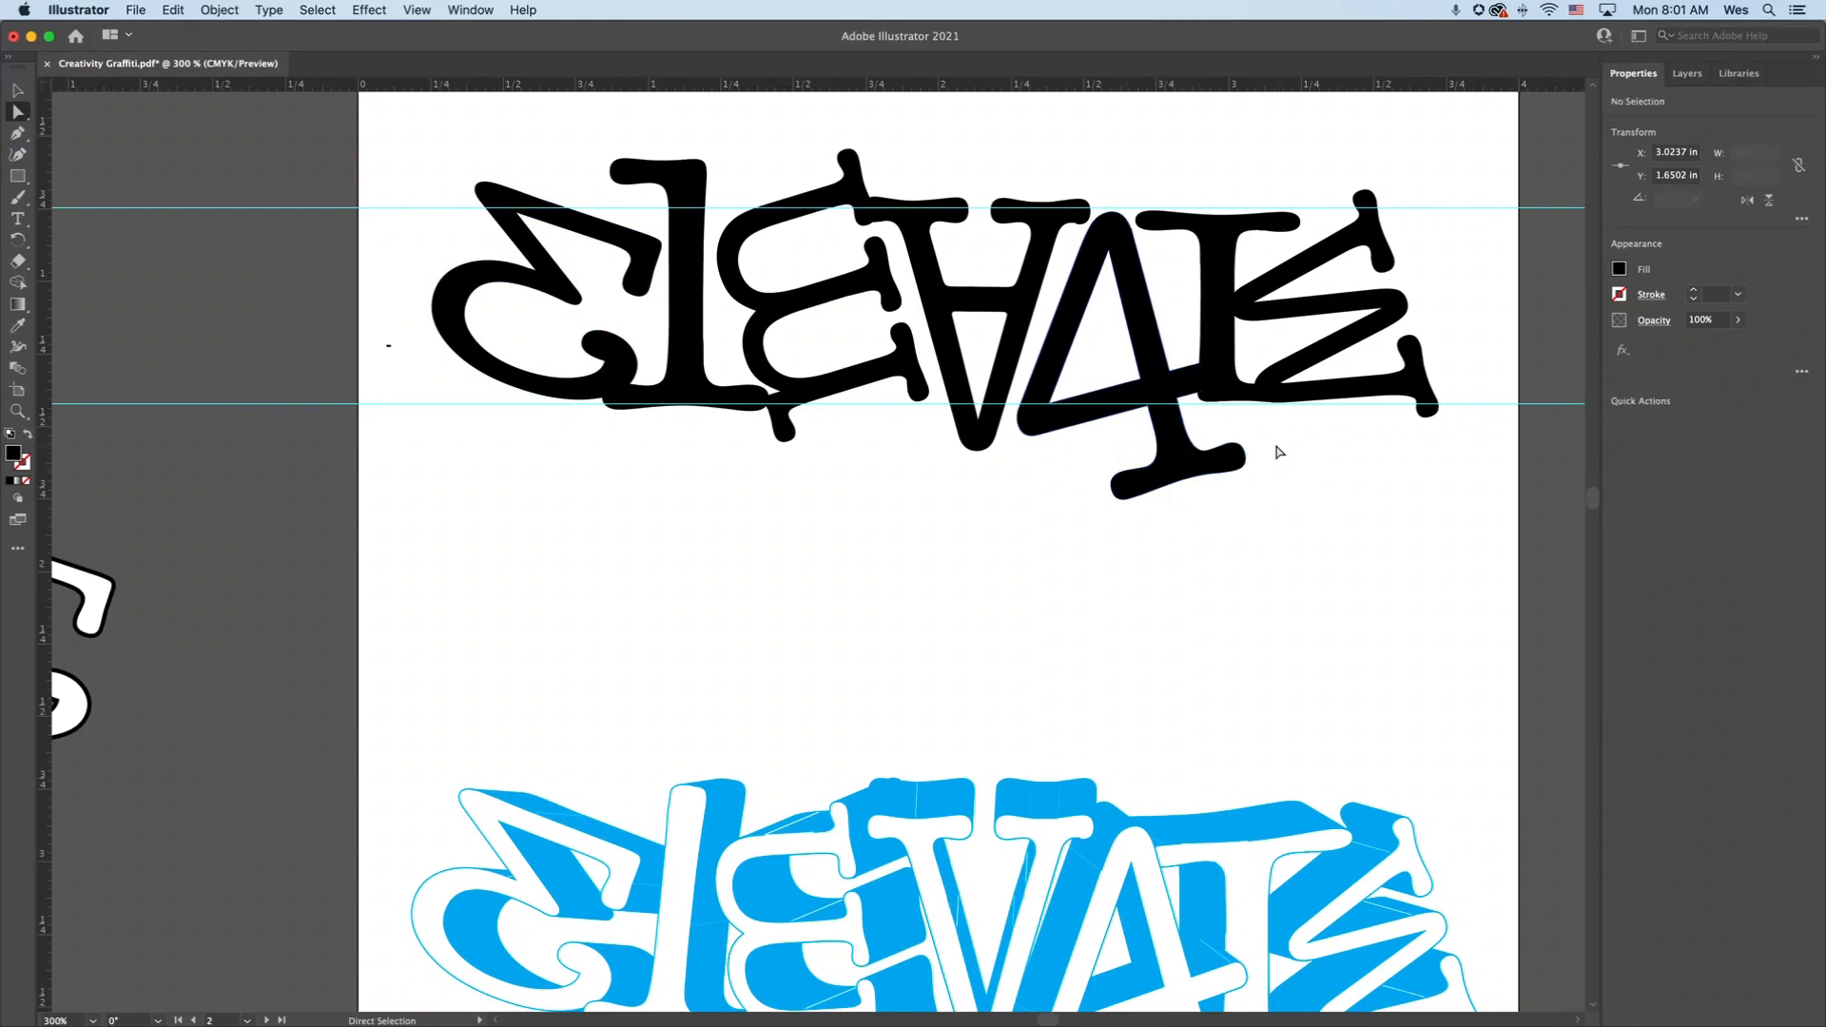
pyautogui.moveTo(1276, 447); pyautogui.dragTo(1081, 550)
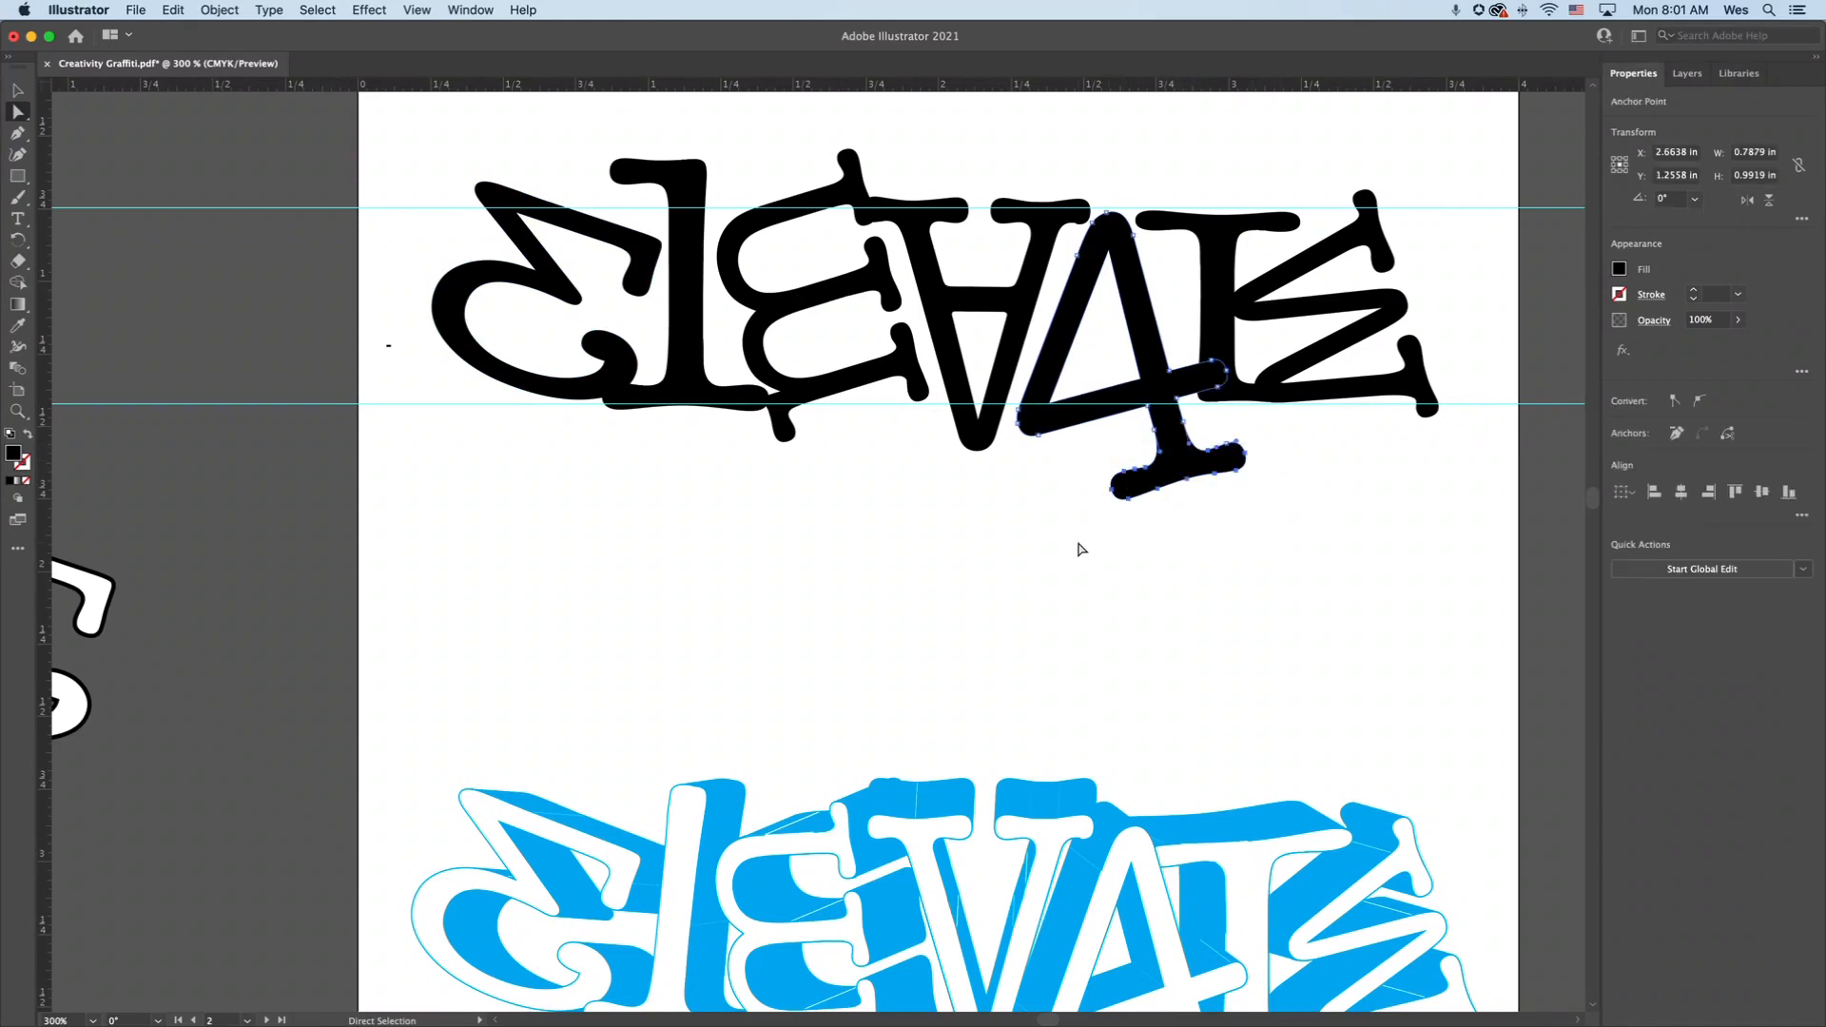
pyautogui.press('Delete')
pyautogui.press('Delete')
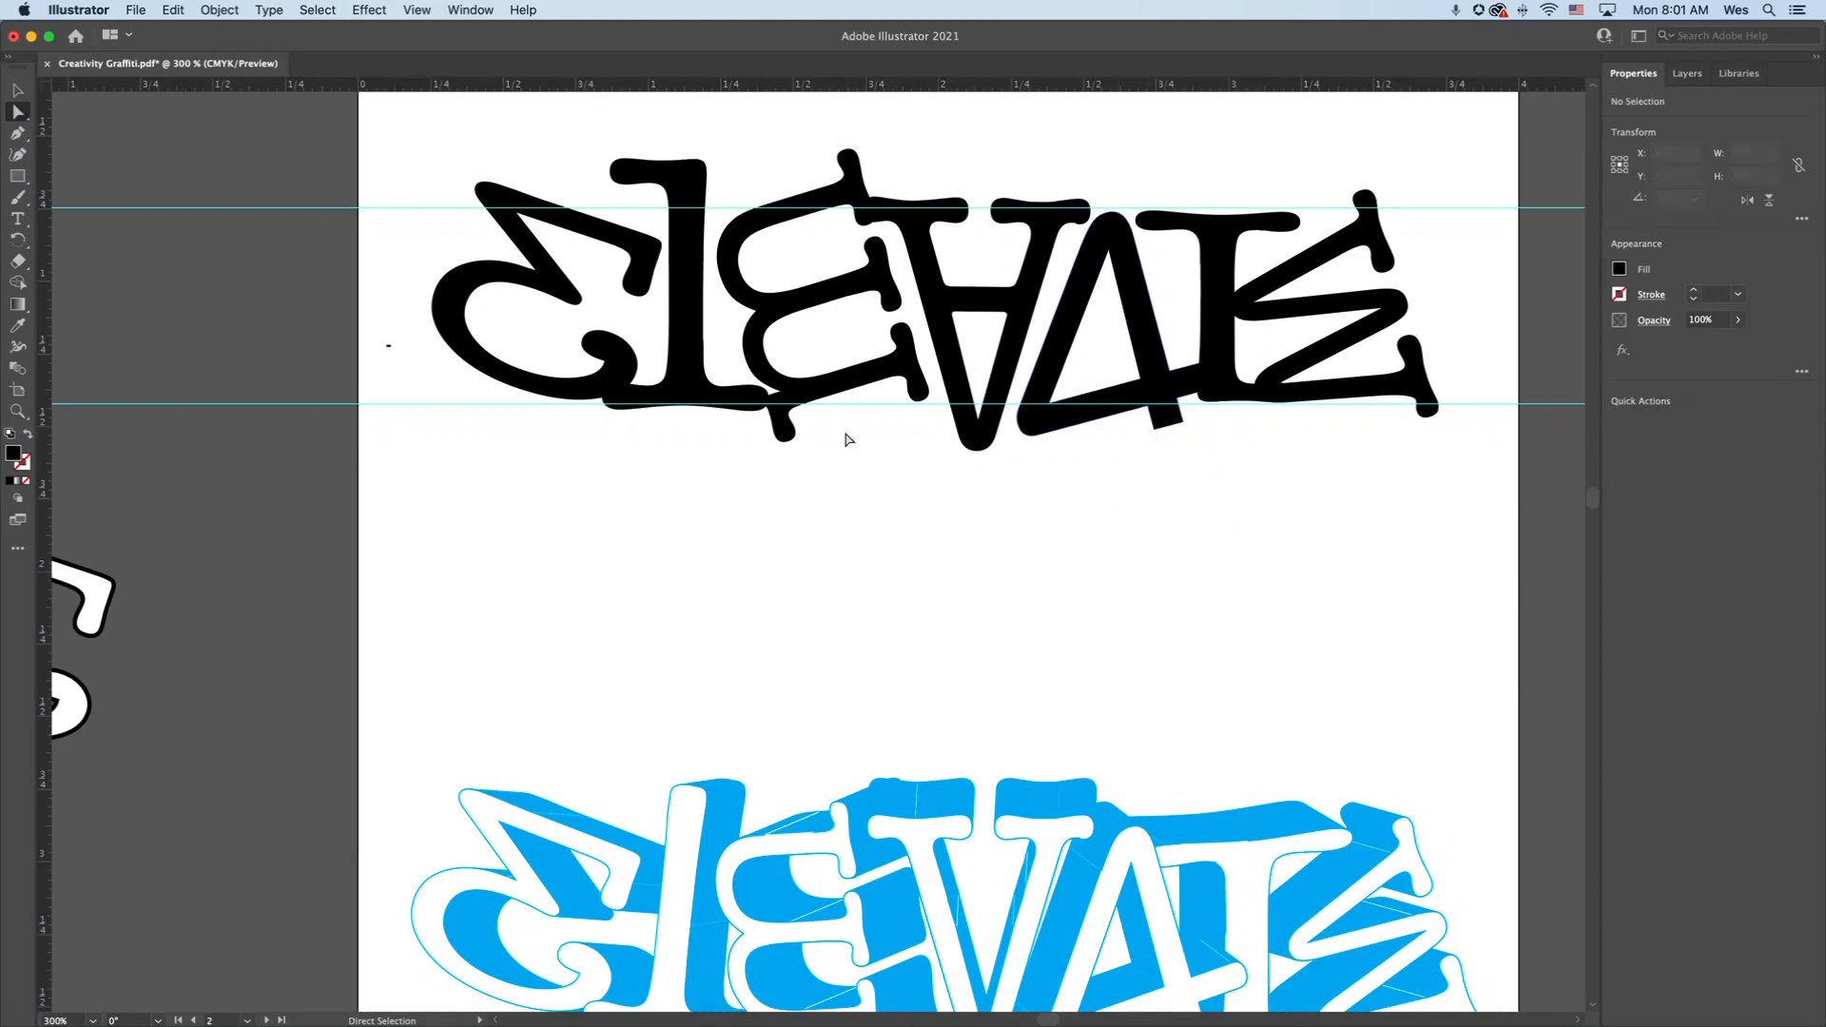
# Delete the anchor points at the lower serif tip of the middle E in the black lettering
pyautogui.click(786, 428)
pyautogui.click(839, 437)
pyautogui.moveTo(825, 437); pyautogui.dragTo(737, 472)
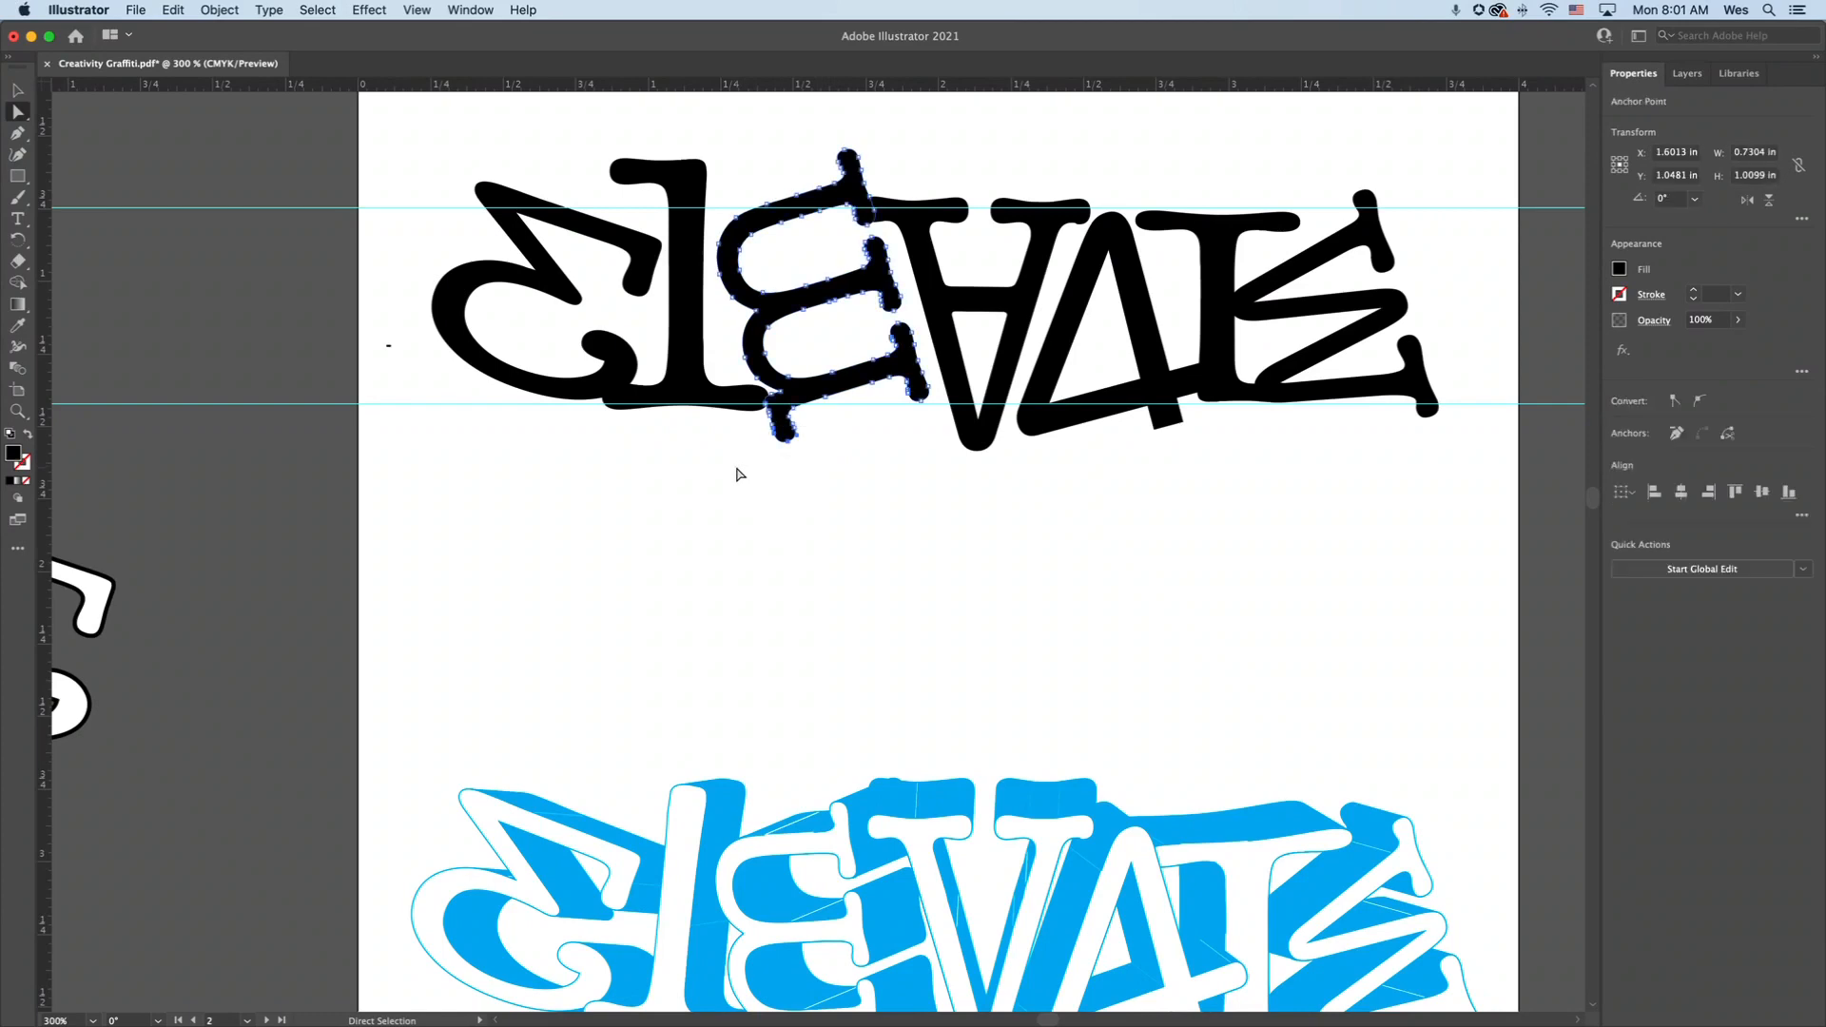
pyautogui.click(813, 422)
pyautogui.moveTo(807, 422); pyautogui.dragTo(745, 453)
pyautogui.press('Delete')
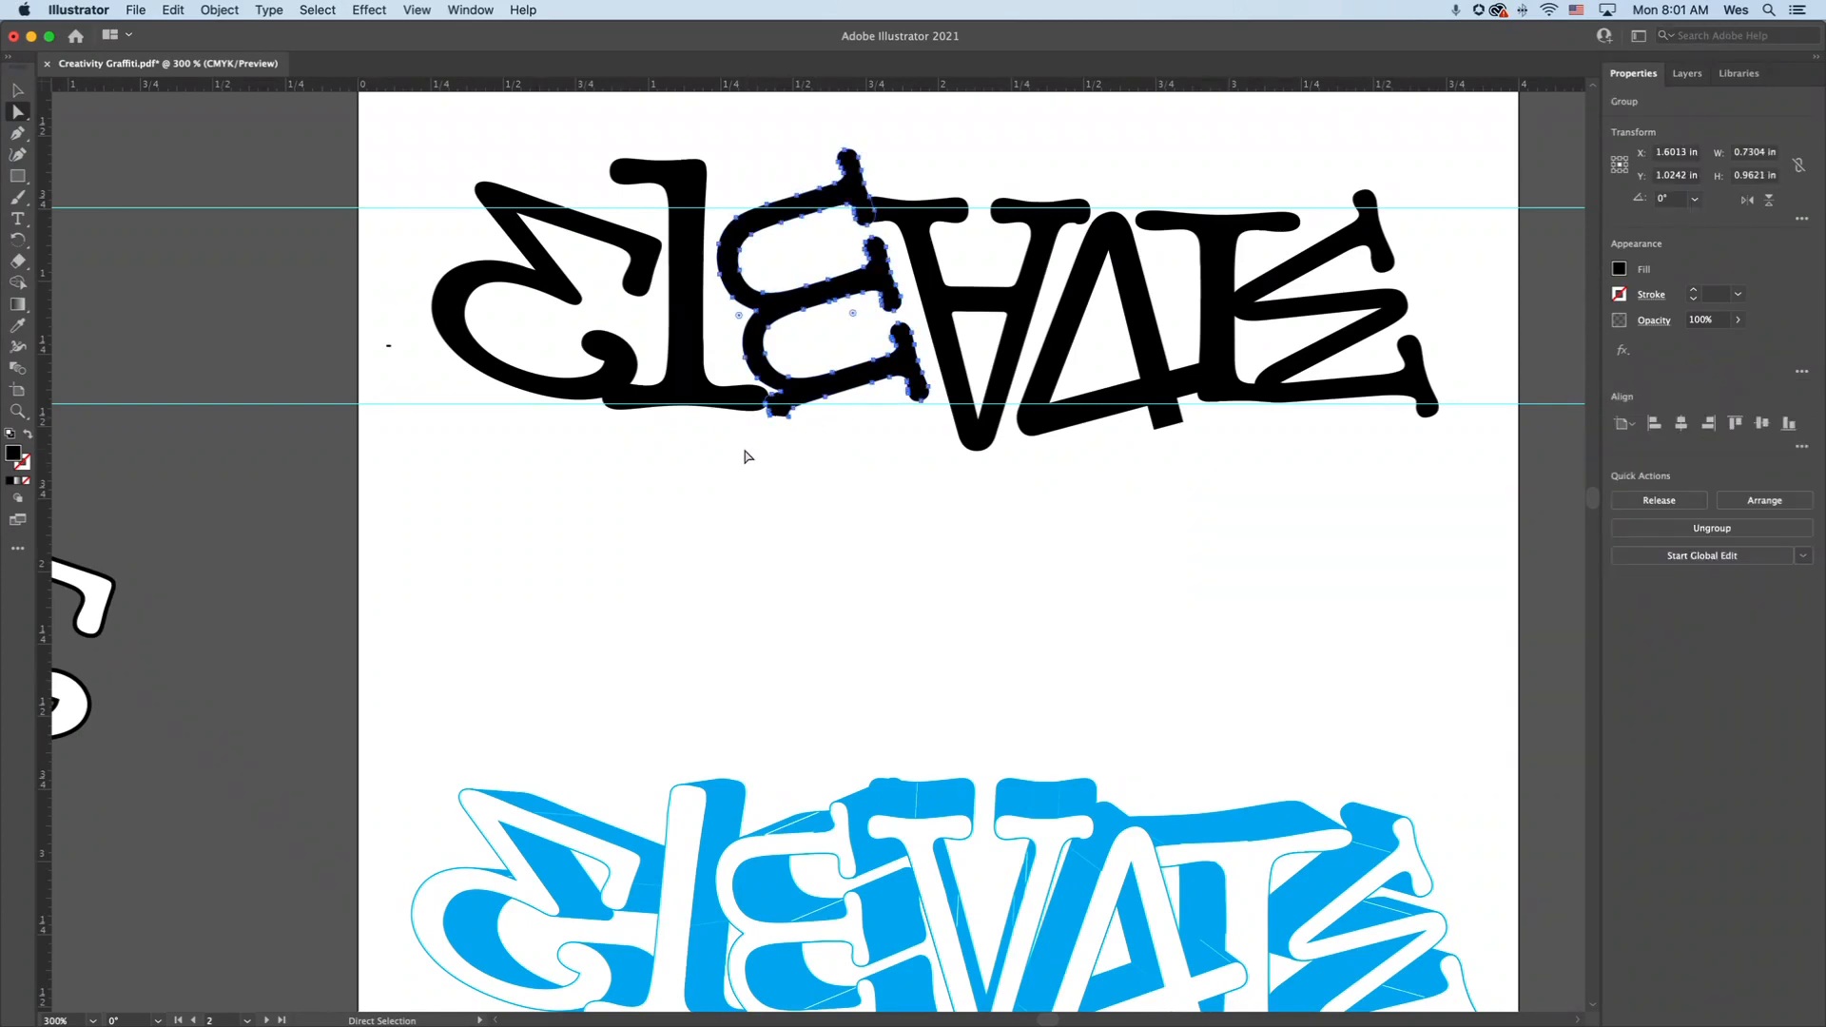
pyautogui.click(819, 467)
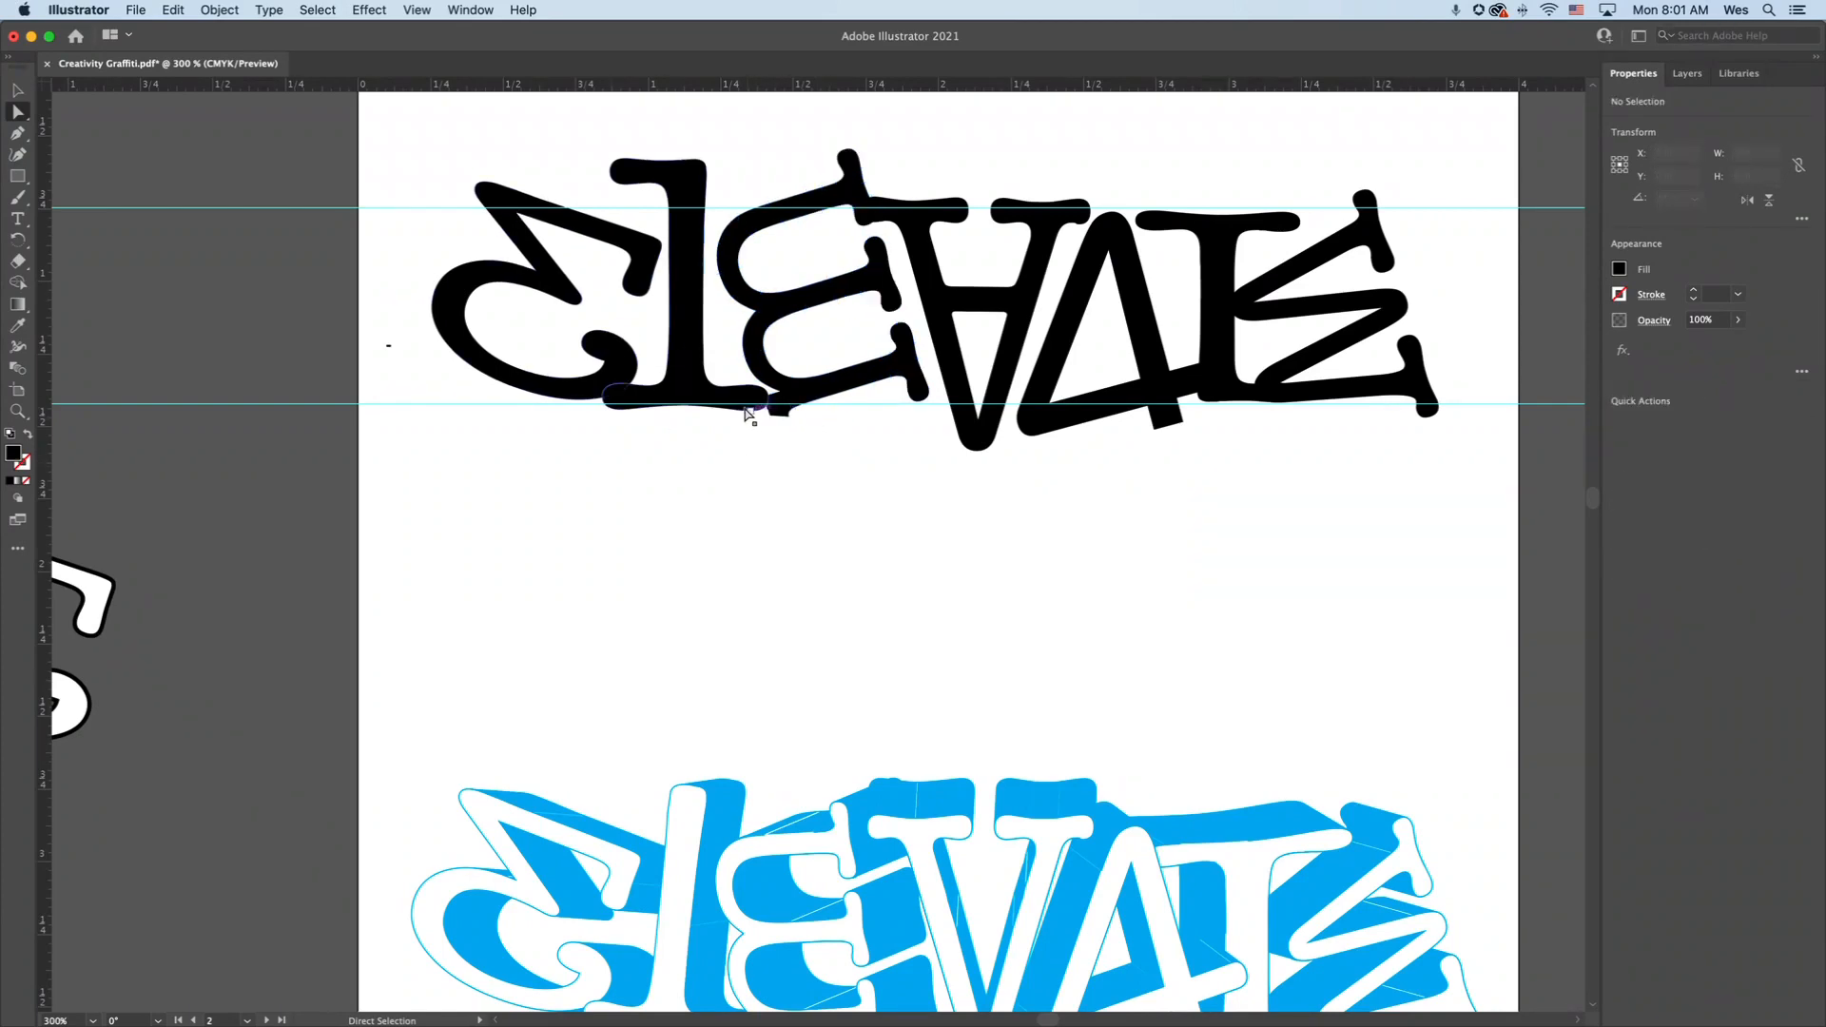
# Delete the anchor points of the serif at the upper left of the black L
pyautogui.click(628, 169)
pyautogui.moveTo(587, 105); pyautogui.dragTo(659, 206)
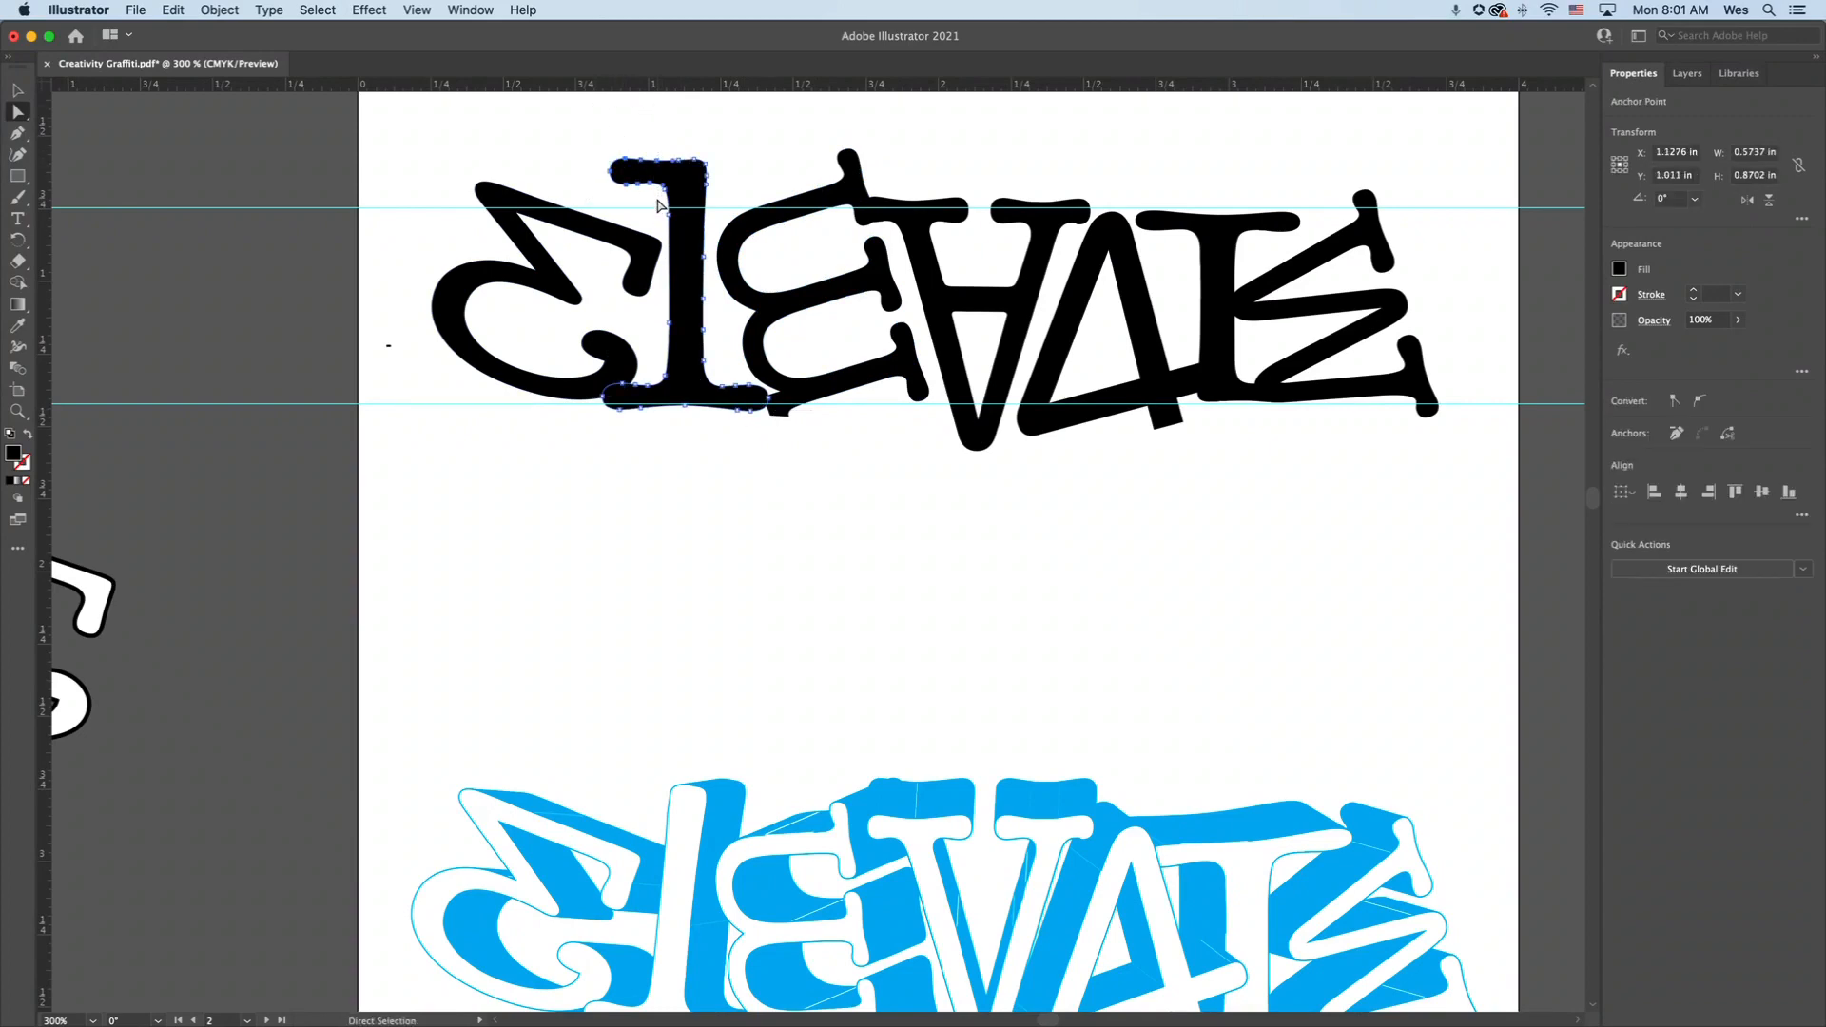
pyautogui.press('Delete')
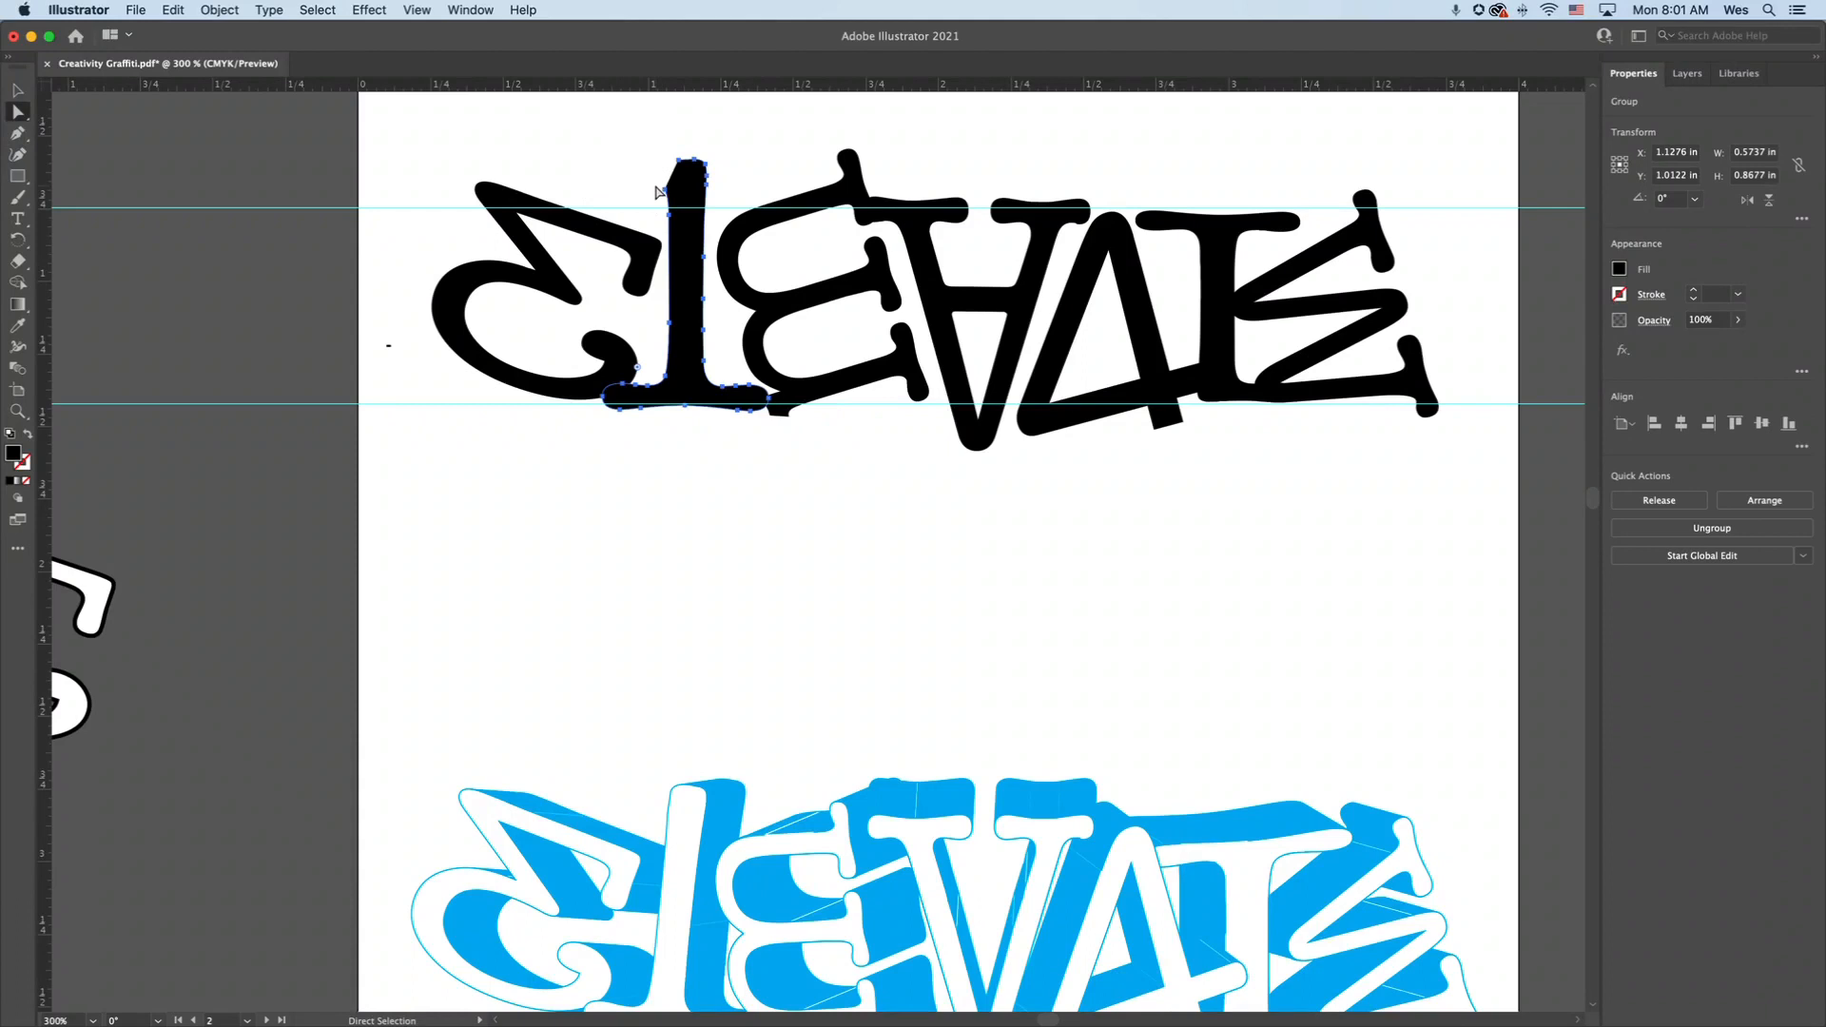
# Reposition the anchor points at the upper left of the L's stem to square off its slanted corner
pyautogui.moveTo(681, 167); pyautogui.dragTo(681, 169)
pyautogui.click(622, 163)
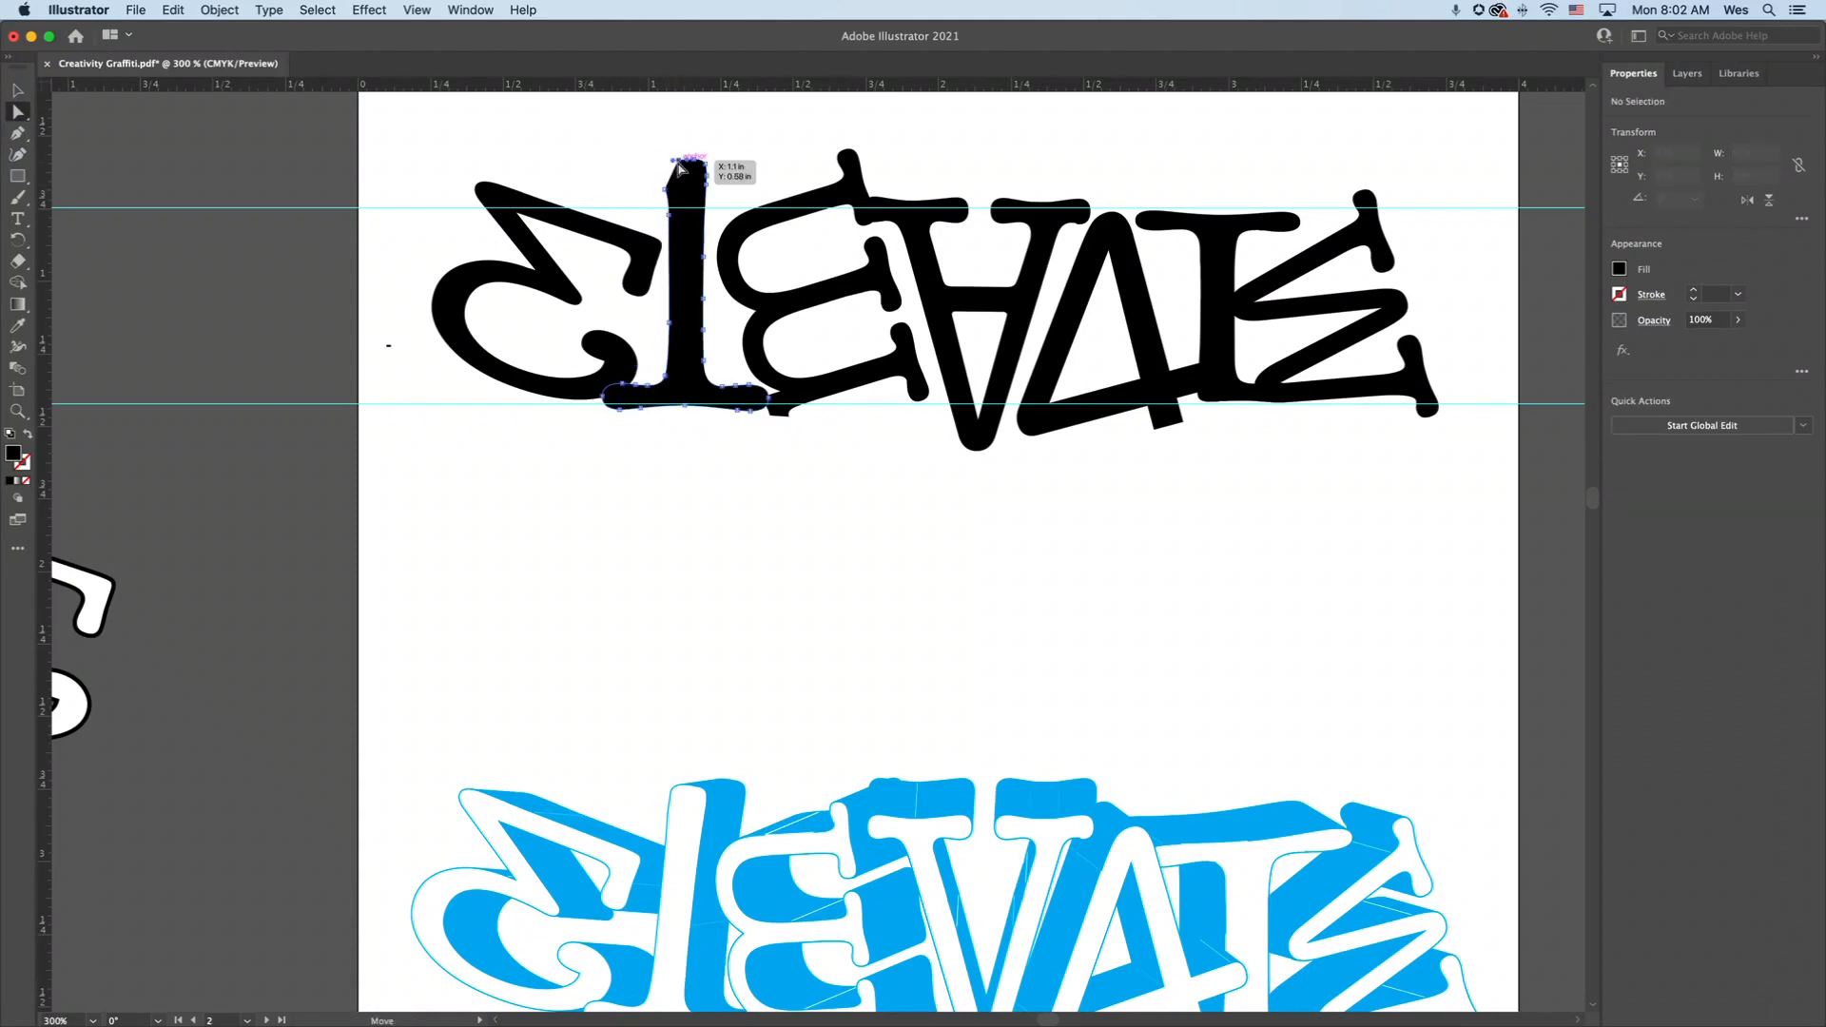
pyautogui.click(670, 165)
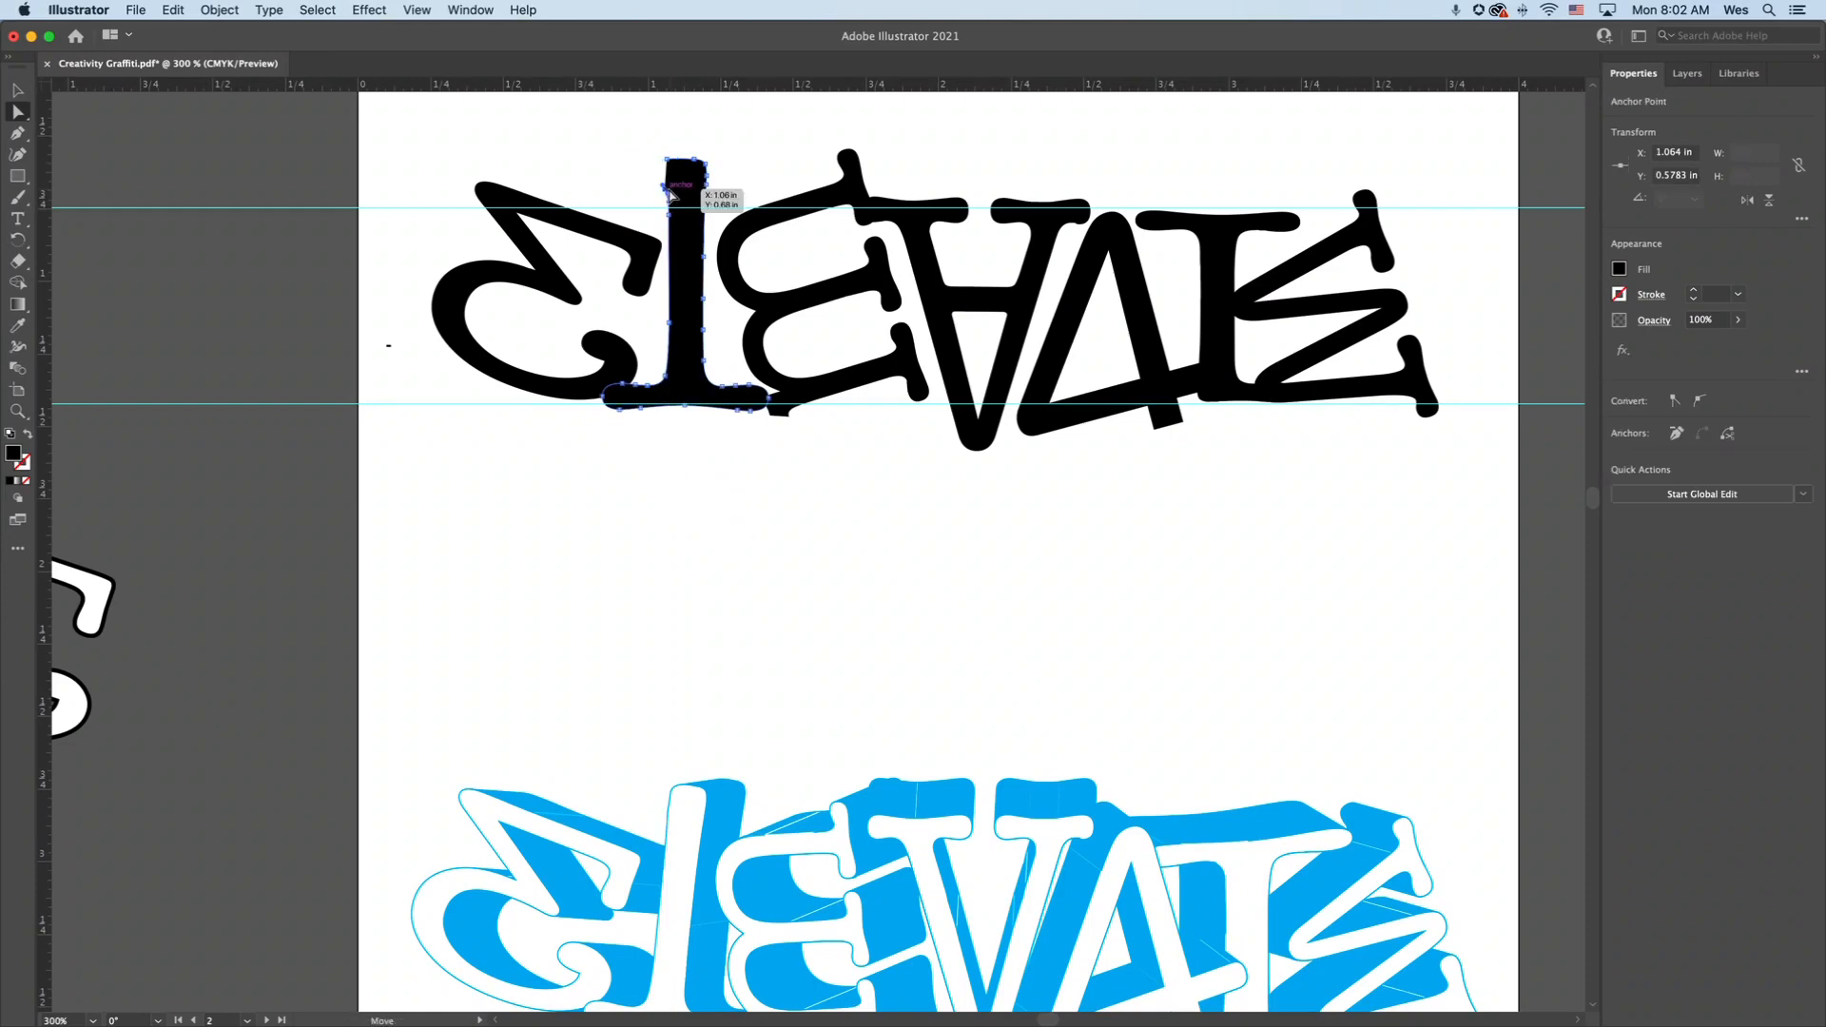
pyautogui.moveTo(668, 191); pyautogui.dragTo(668, 189)
pyautogui.click(588, 135)
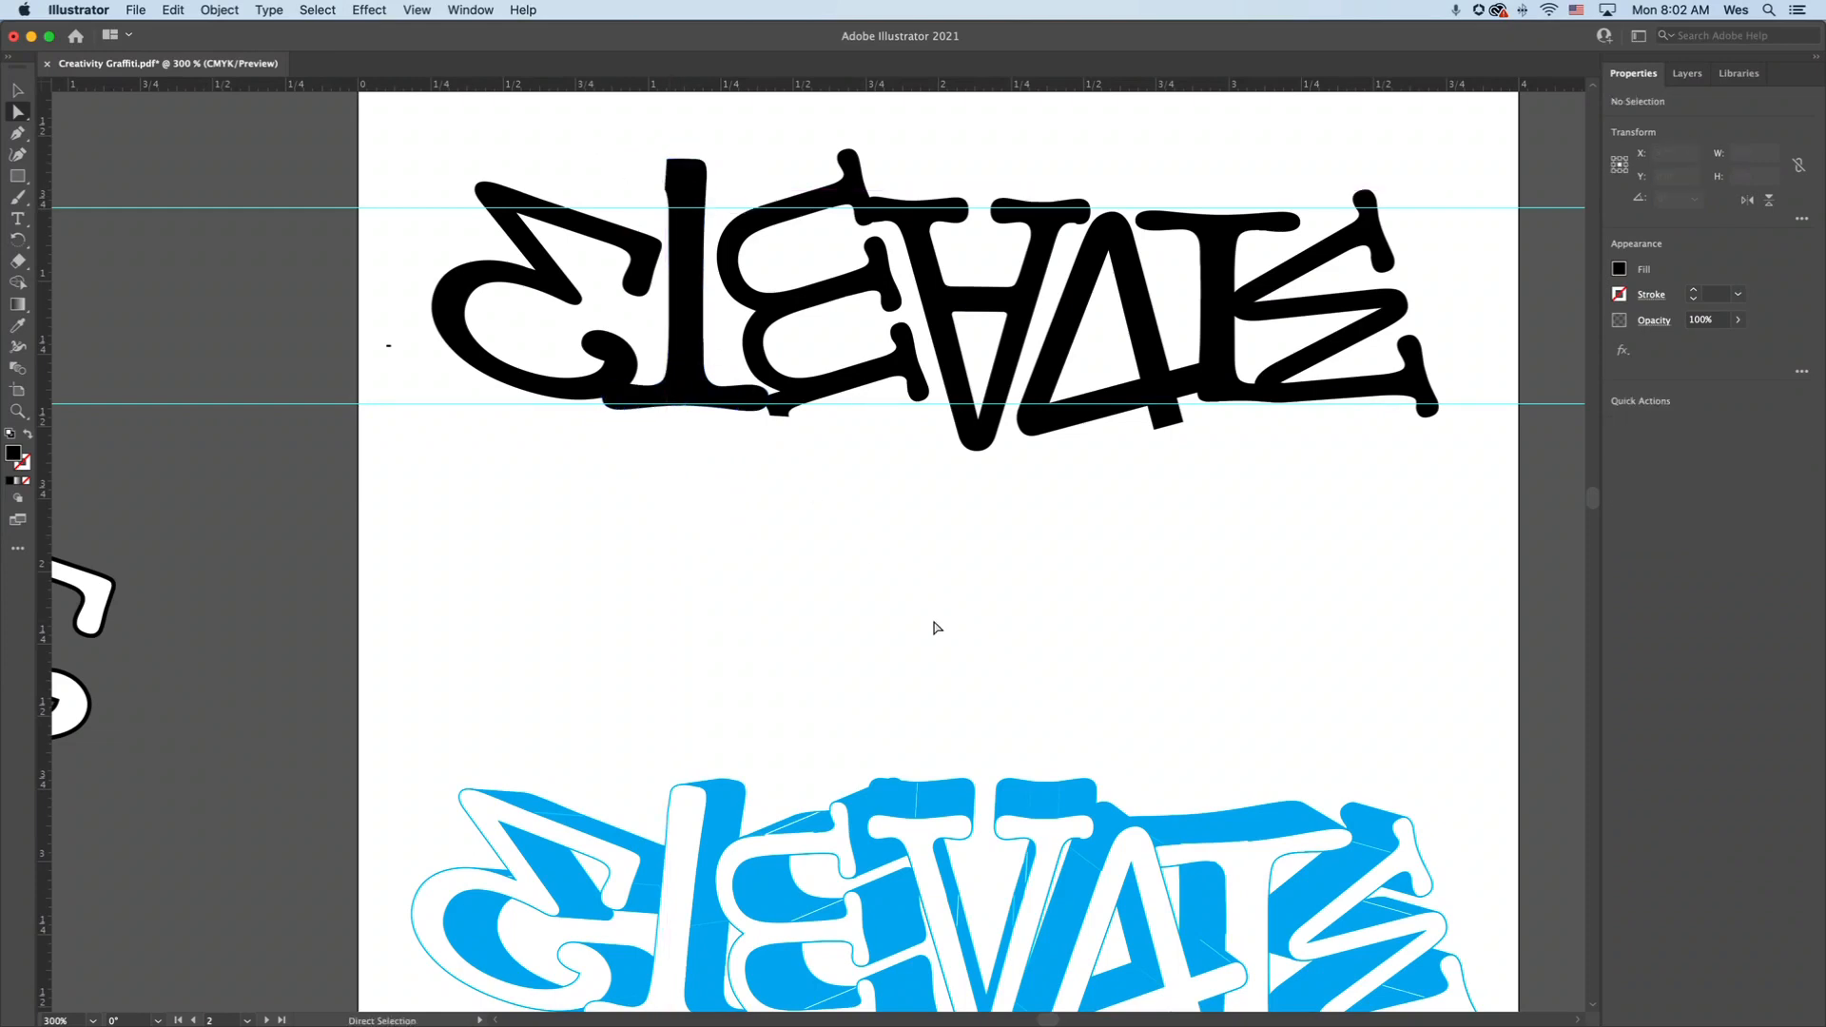
pyautogui.click(1385, 238)
pyautogui.click(685, 209)
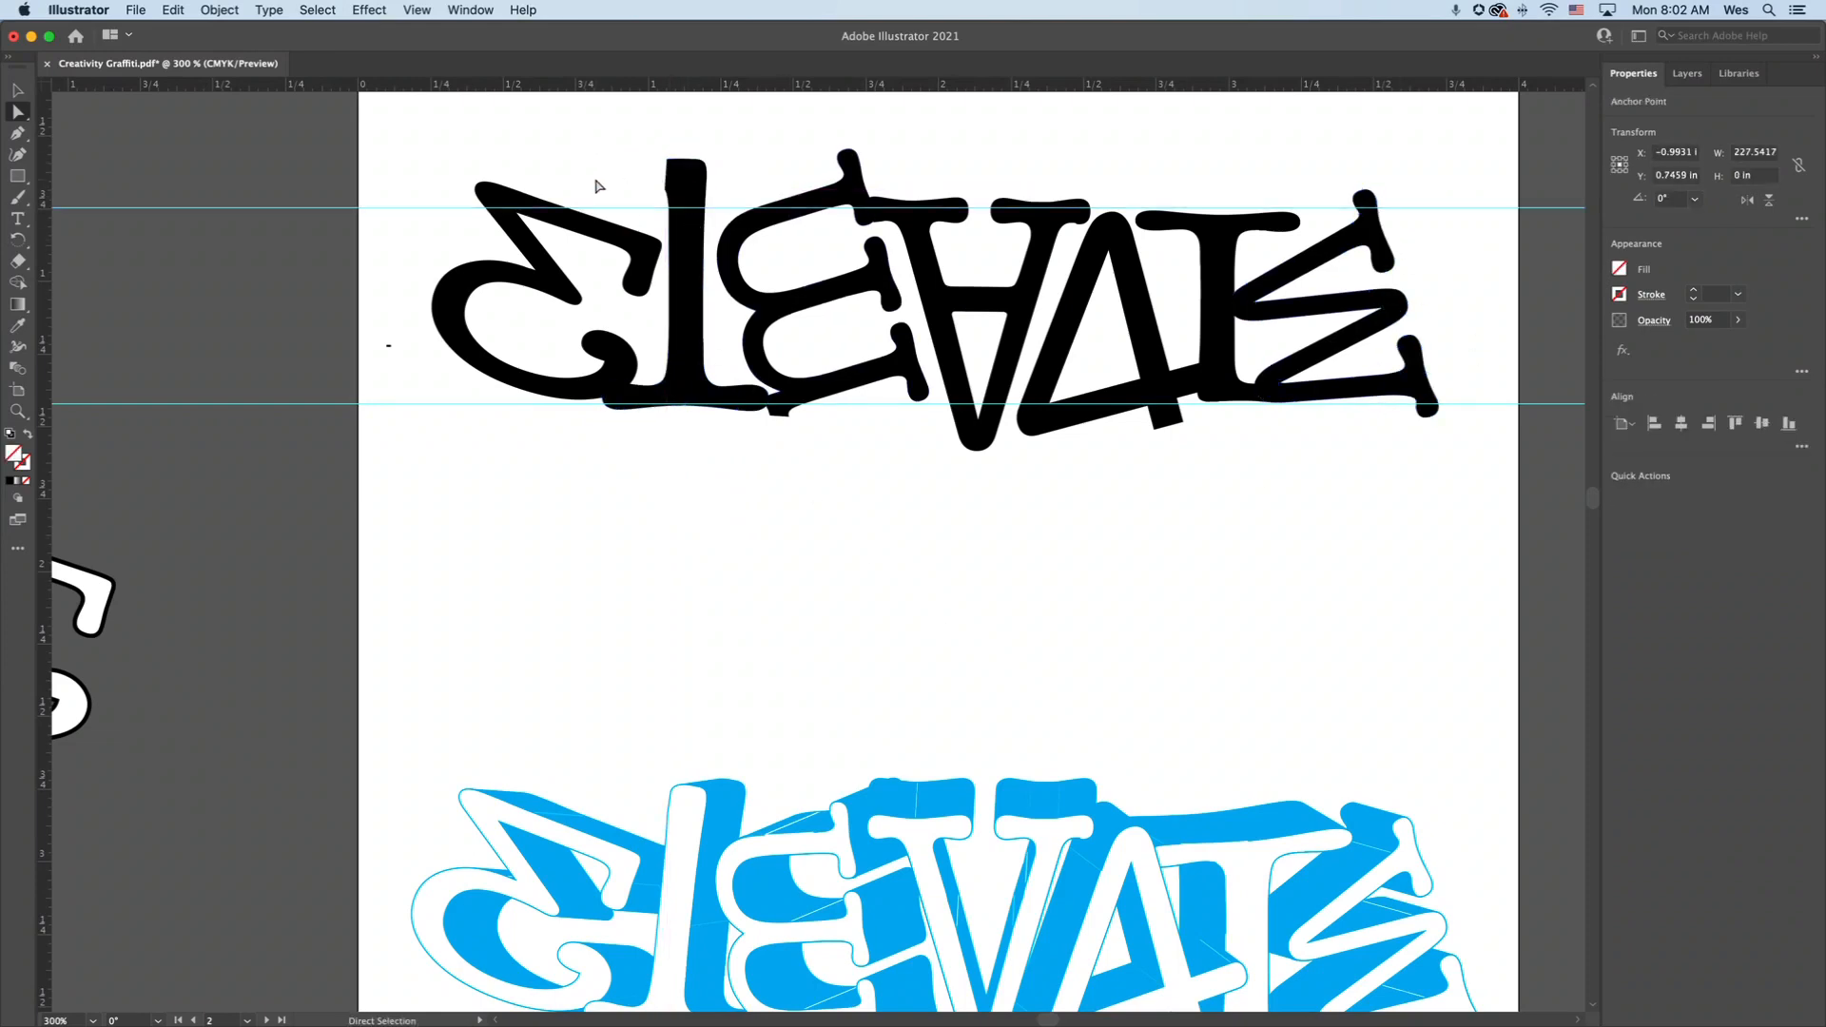
pyautogui.click(471, 152)
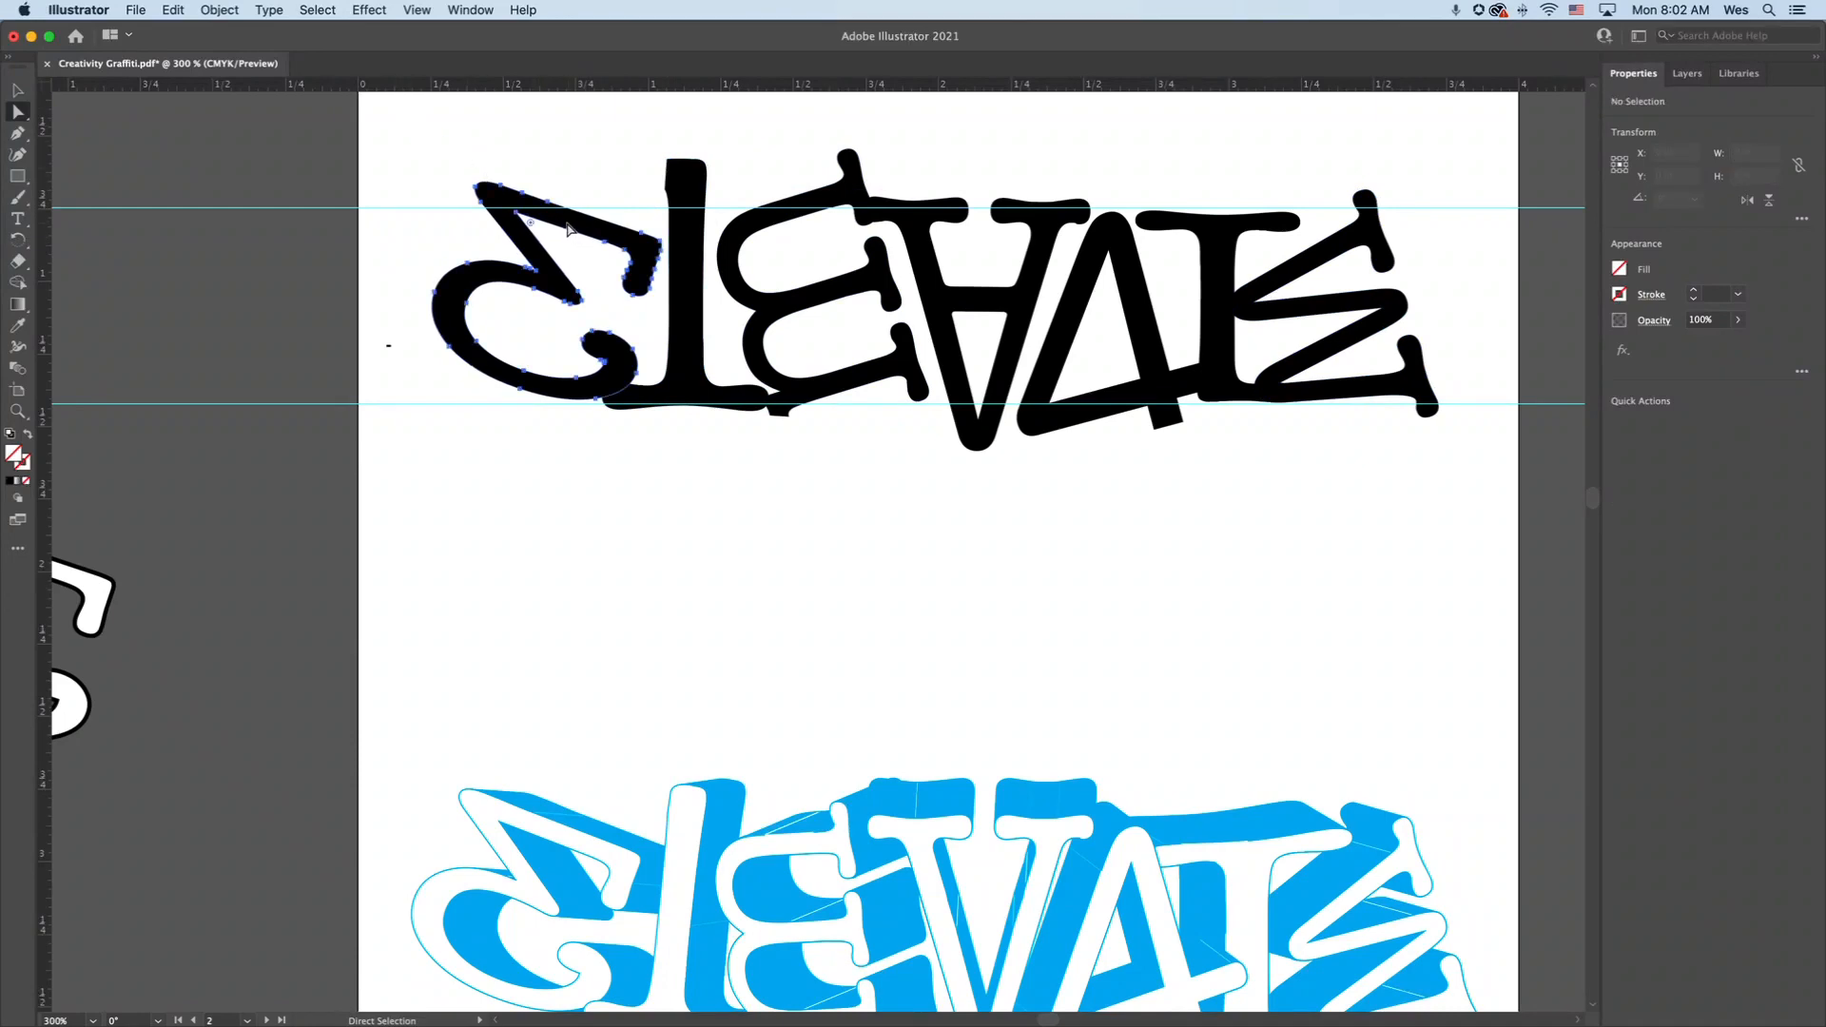
pyautogui.click(567, 228)
pyautogui.click(18, 92)
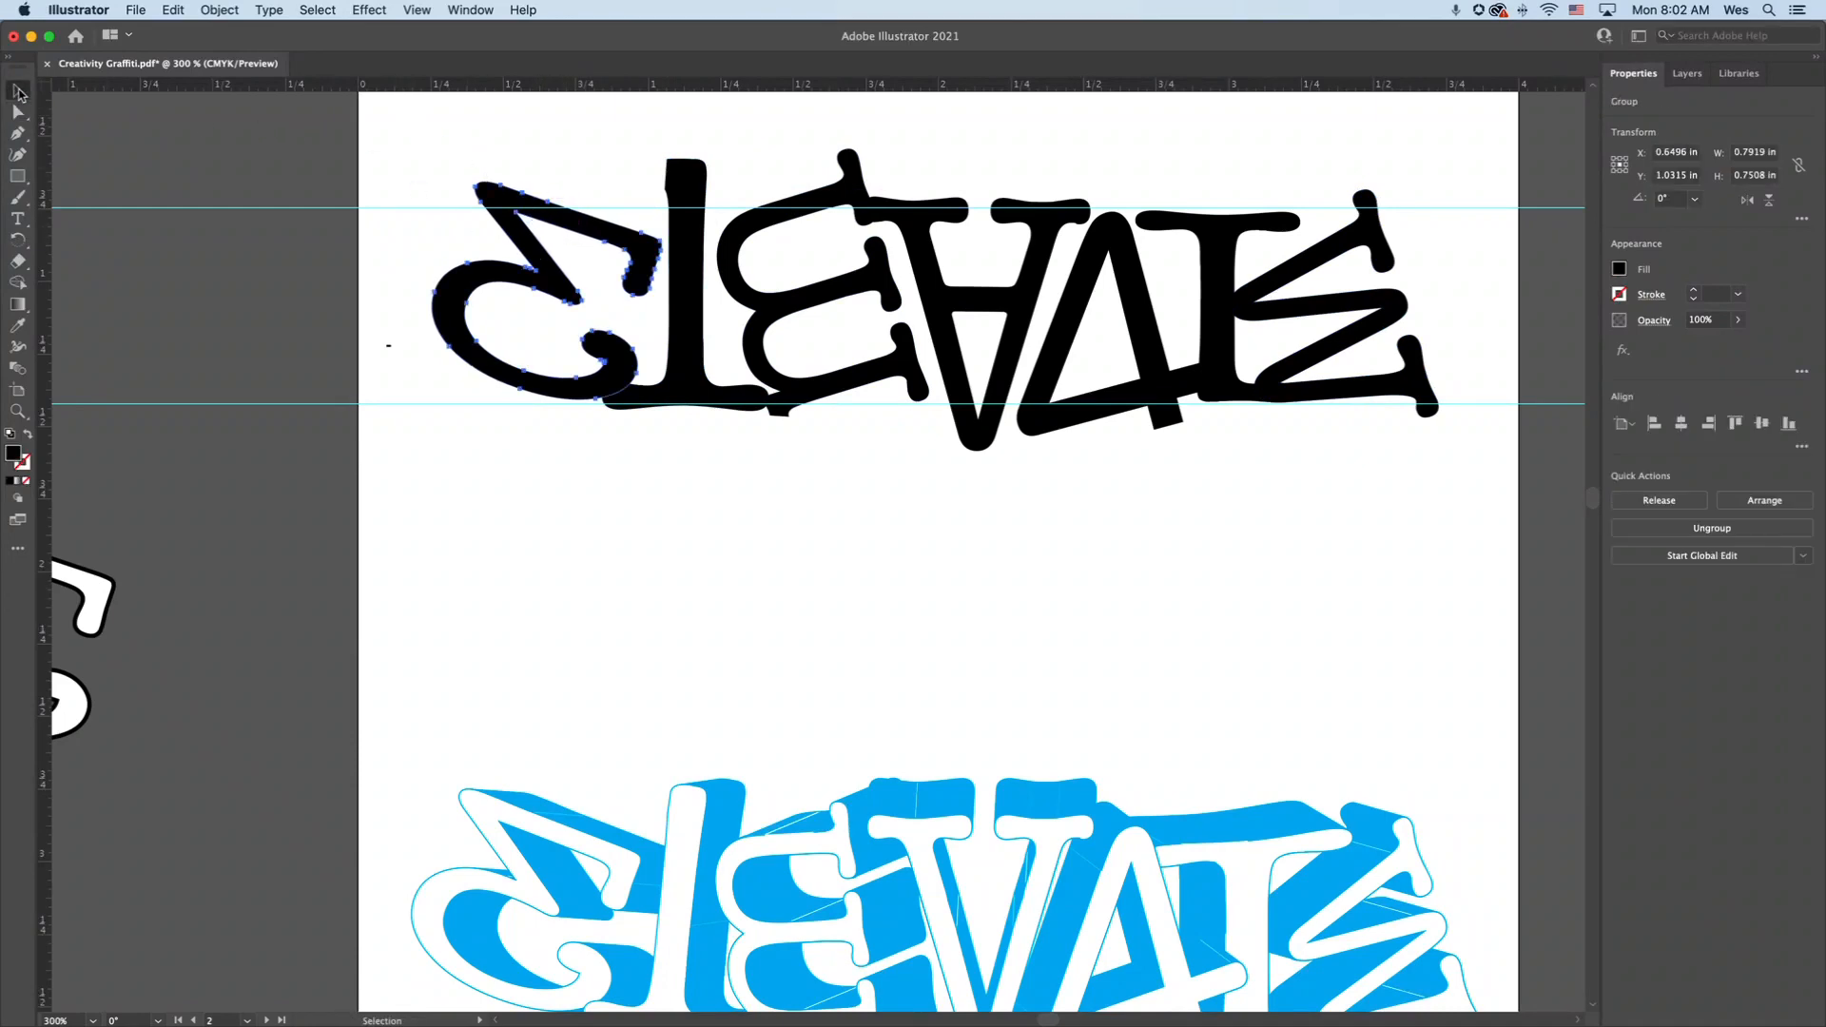
pyautogui.click(516, 126)
pyautogui.click(516, 198)
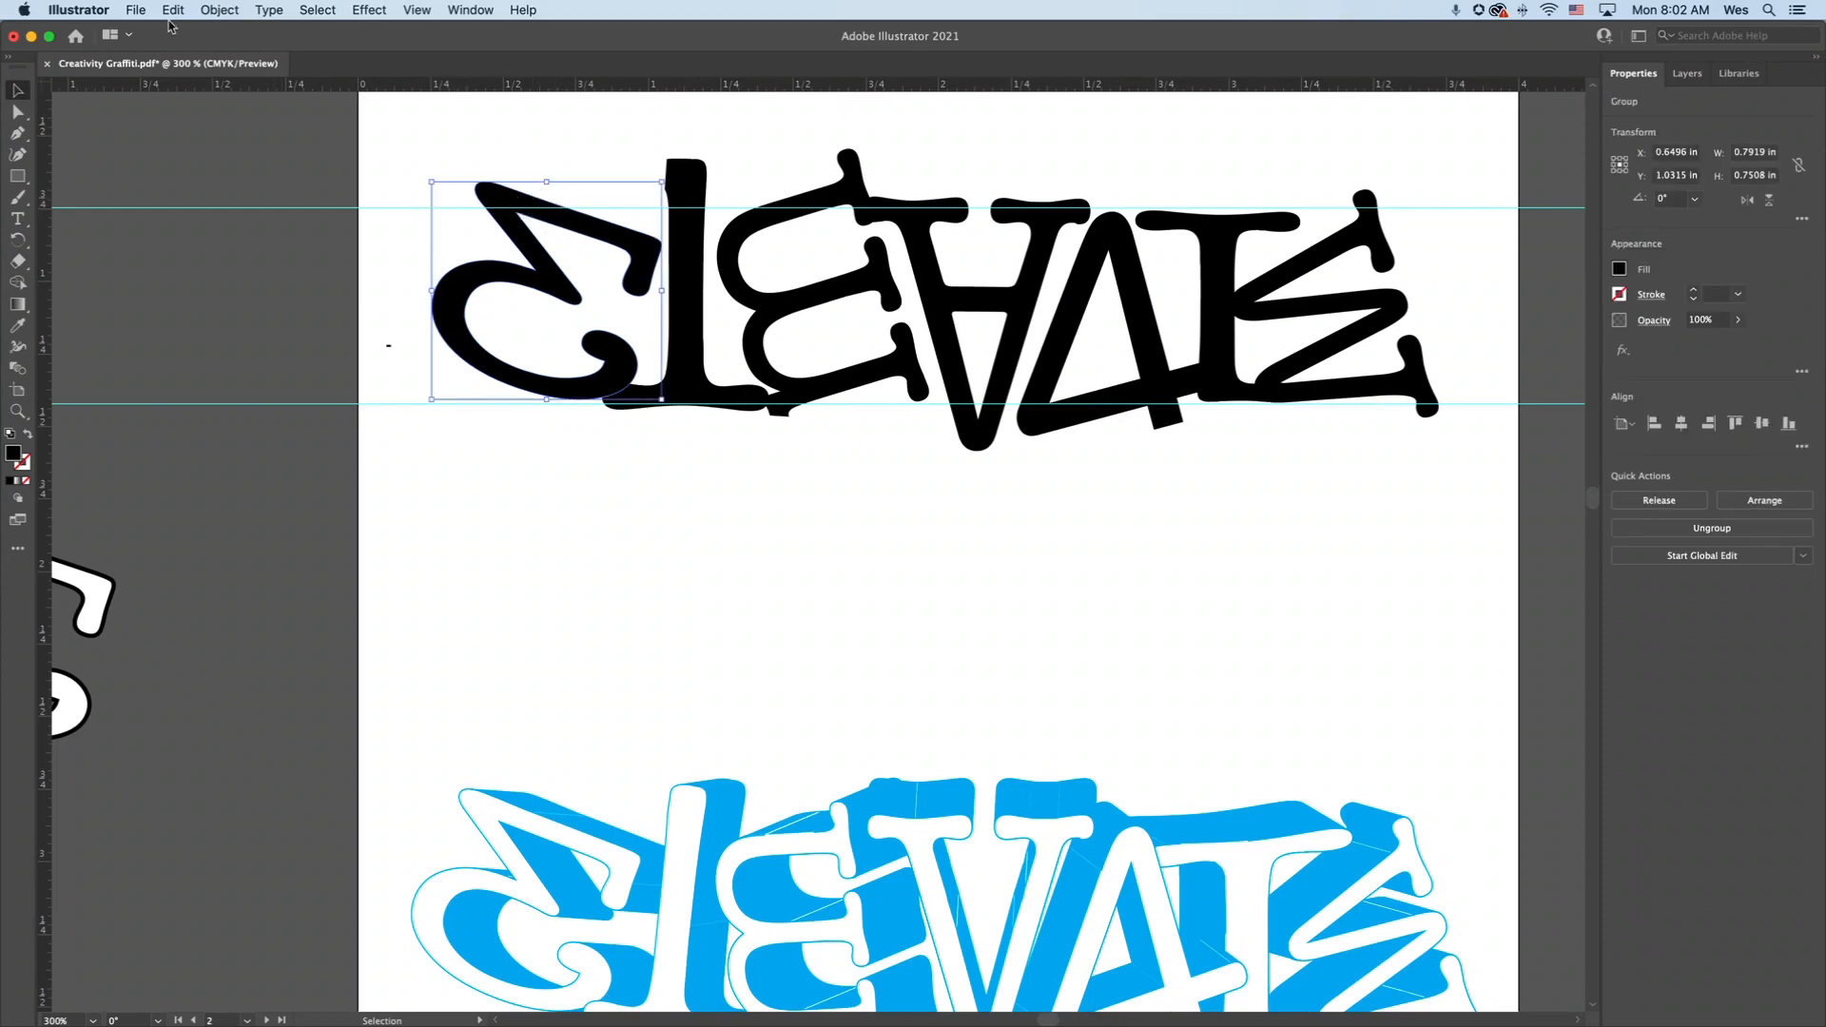
pyautogui.click(370, 9)
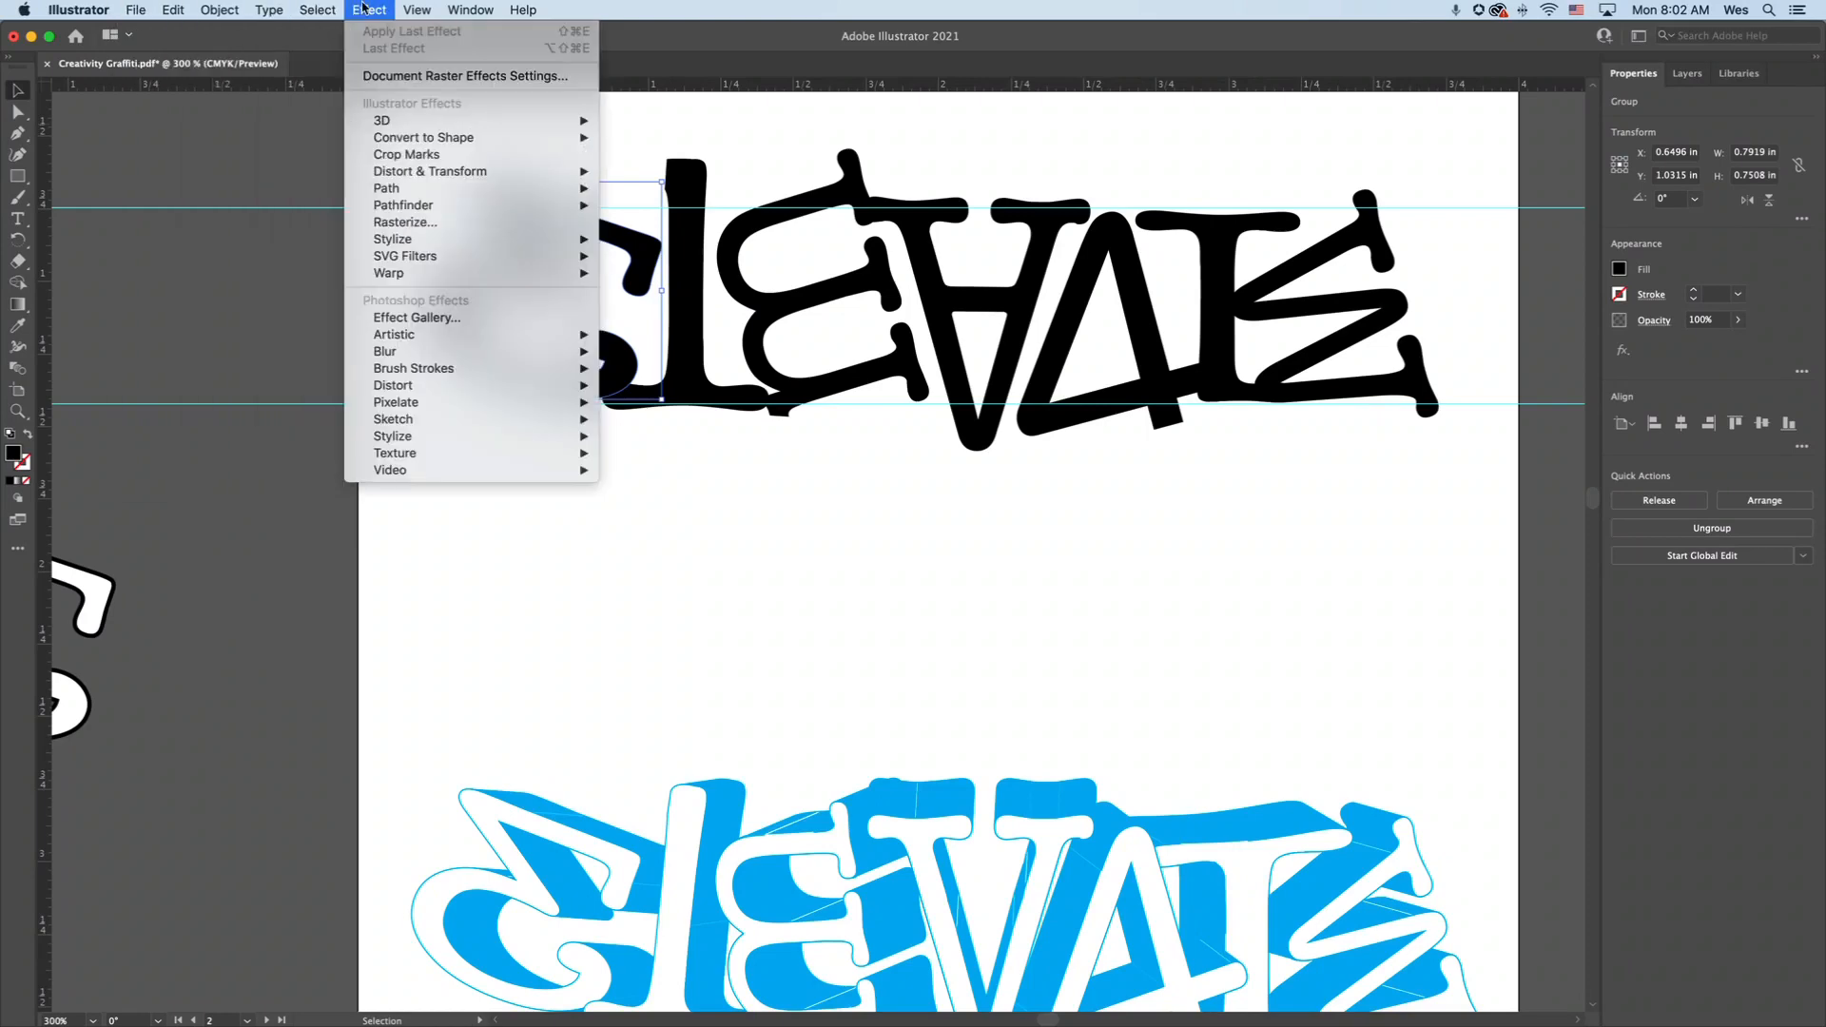
pyautogui.moveTo(403, 127)
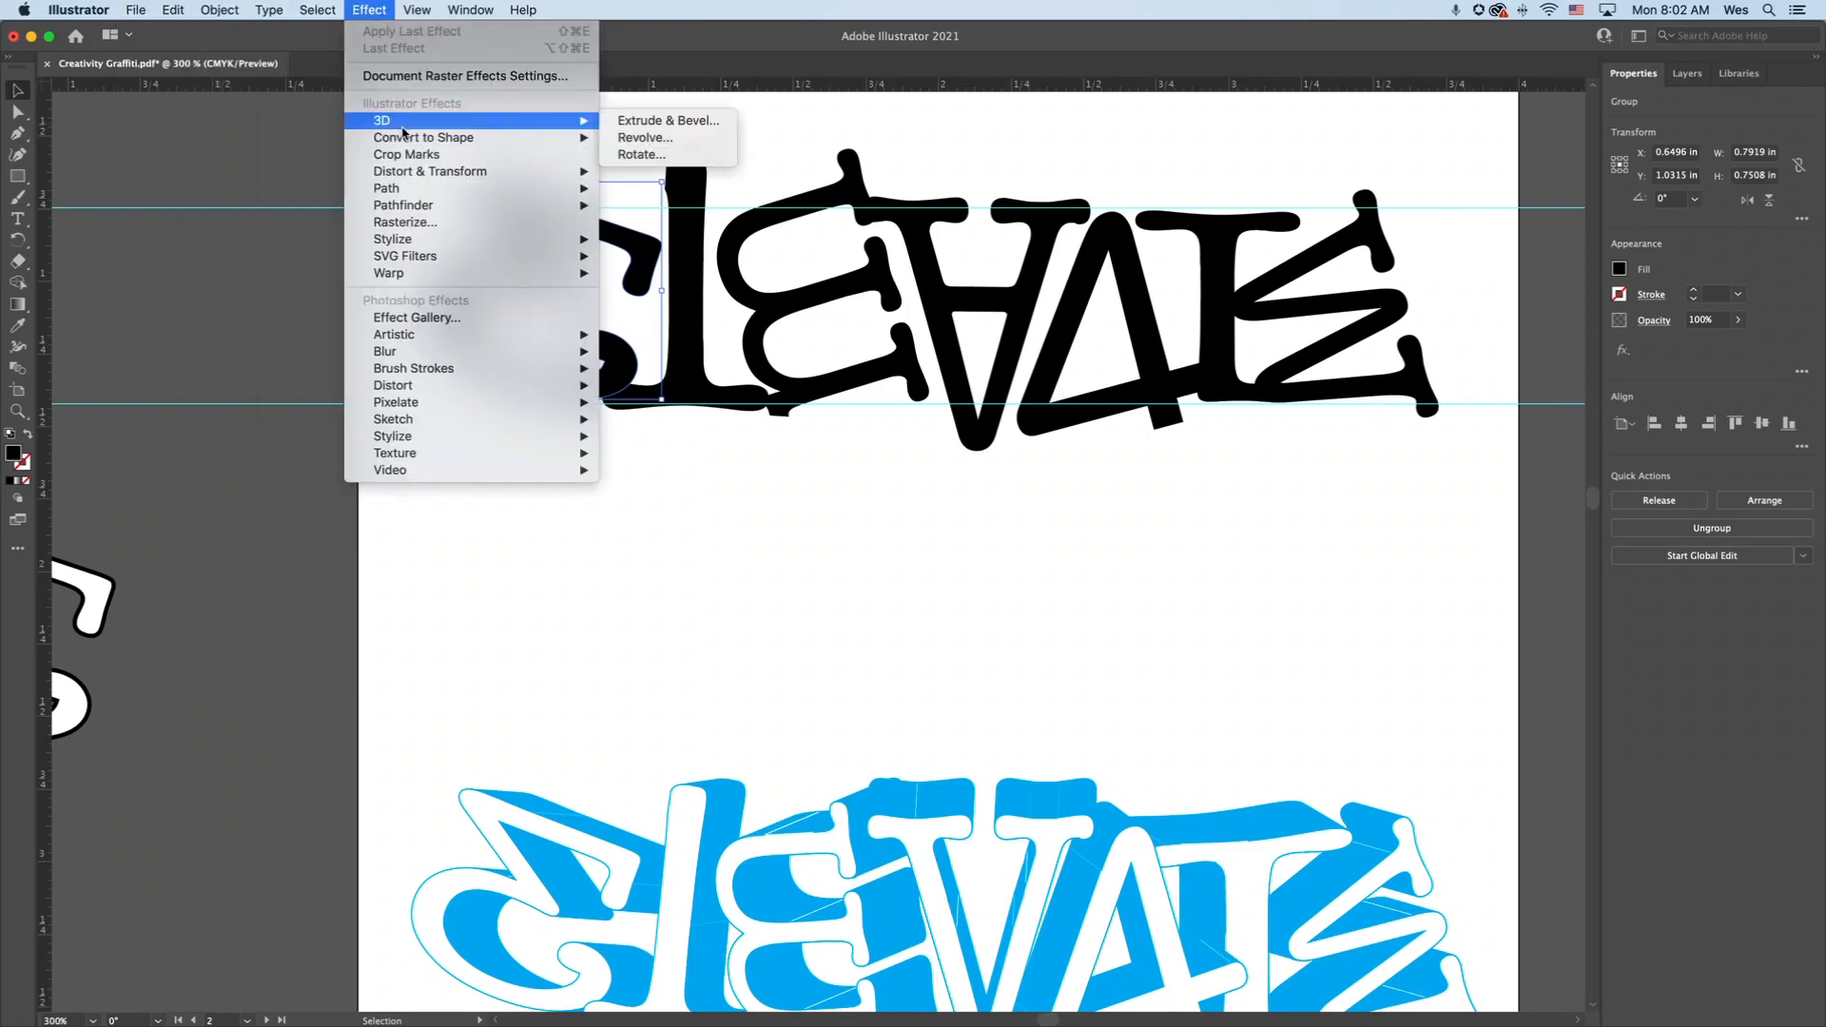
pyautogui.click(702, 122)
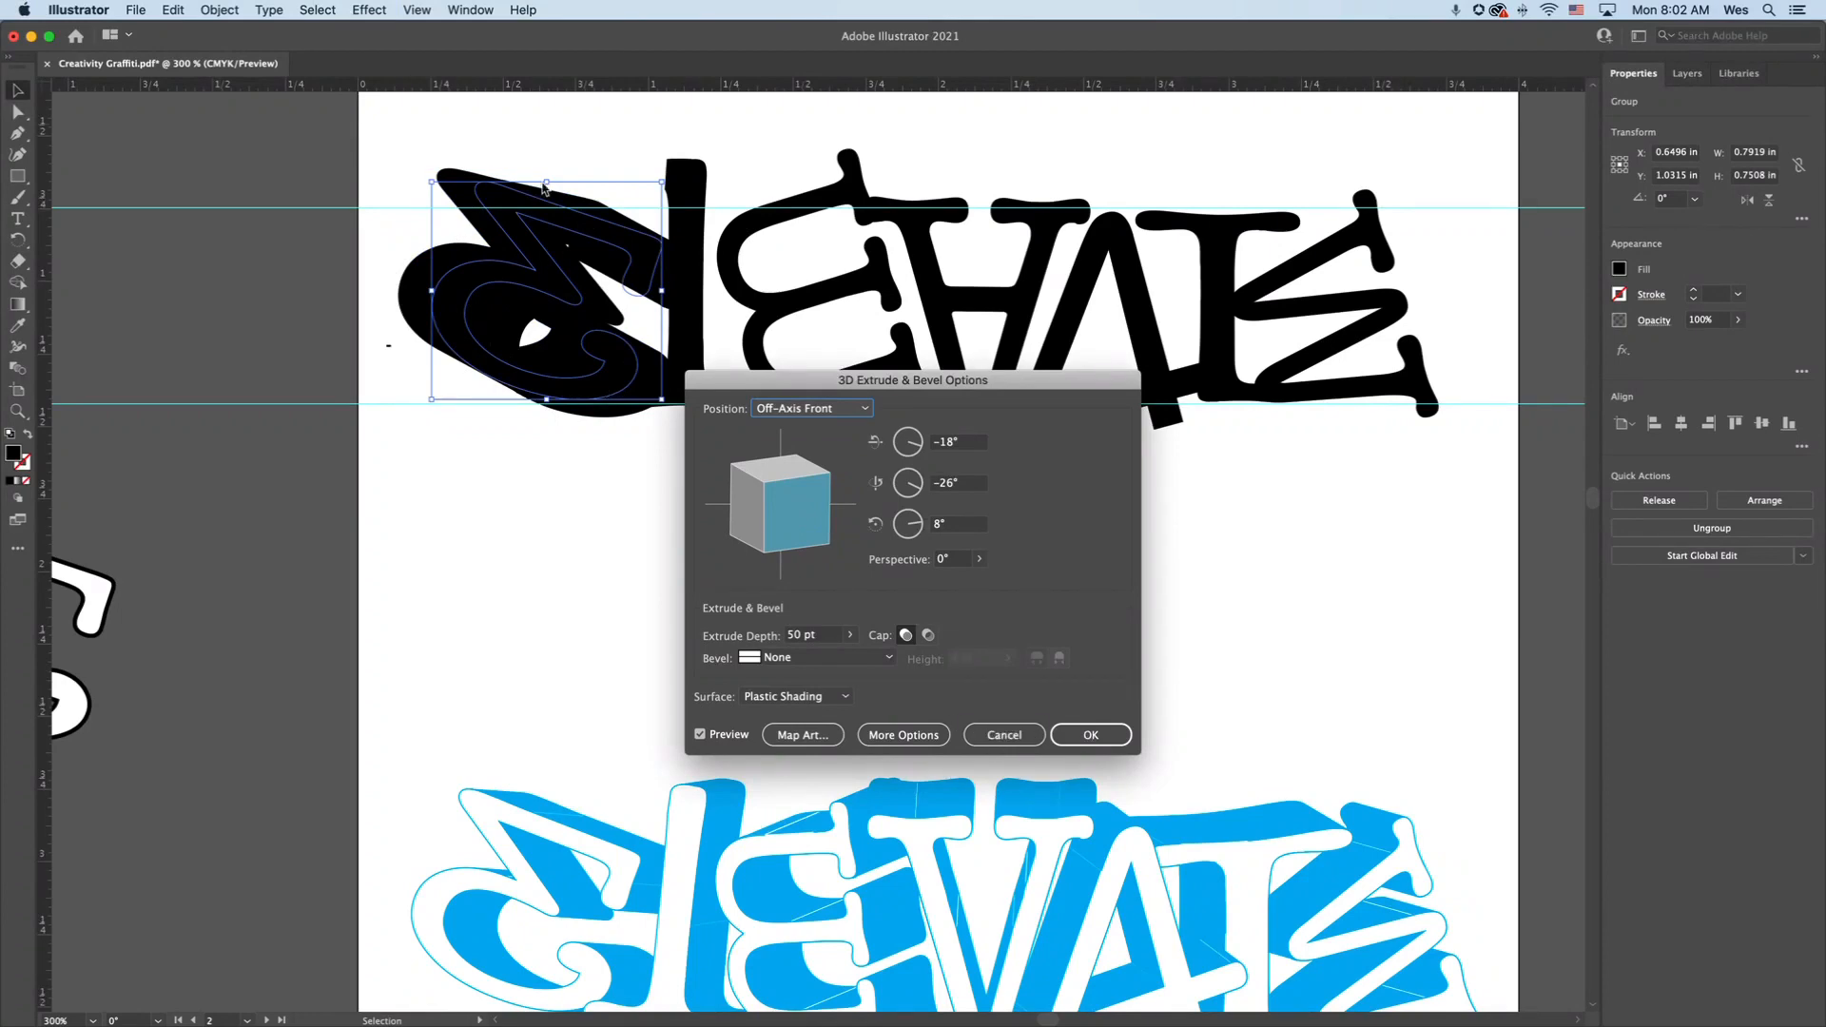
pyautogui.click(1003, 734)
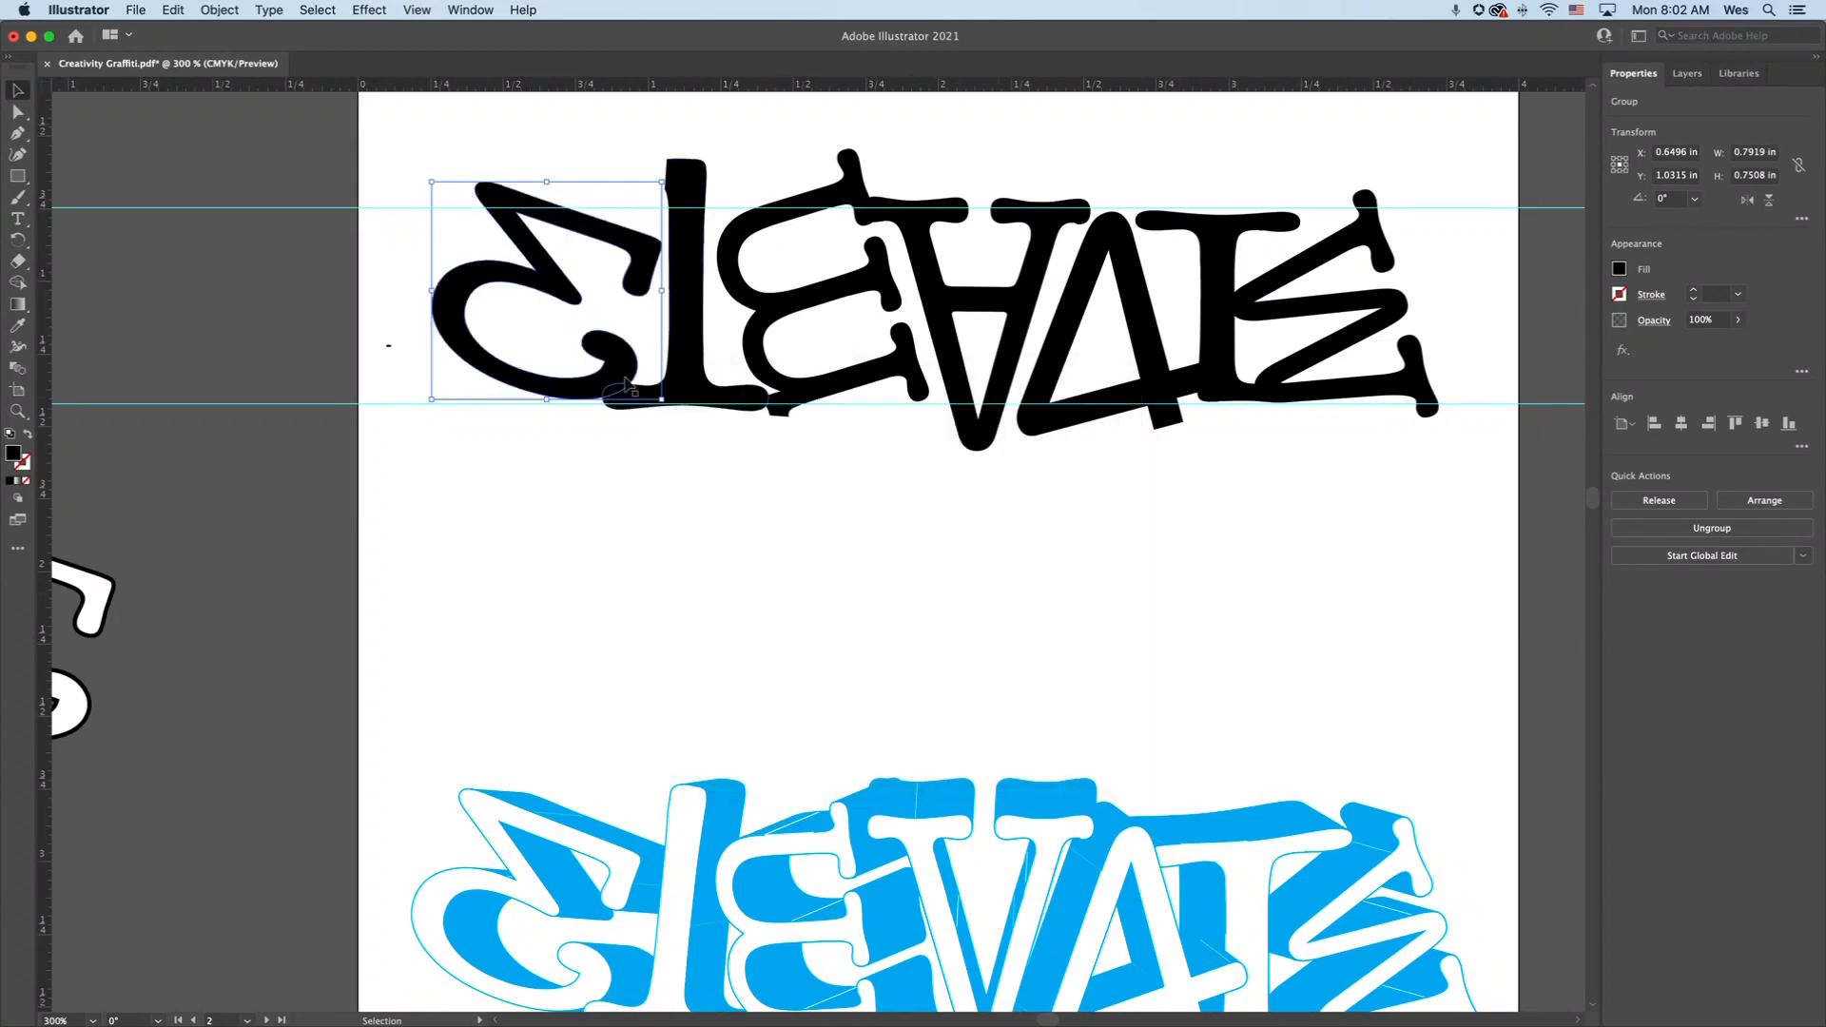
# Shift the first black E slightly away from the L and give it a bright blue fill with a black stroke
pyautogui.moveTo(494, 270); pyautogui.dragTo(480, 278)
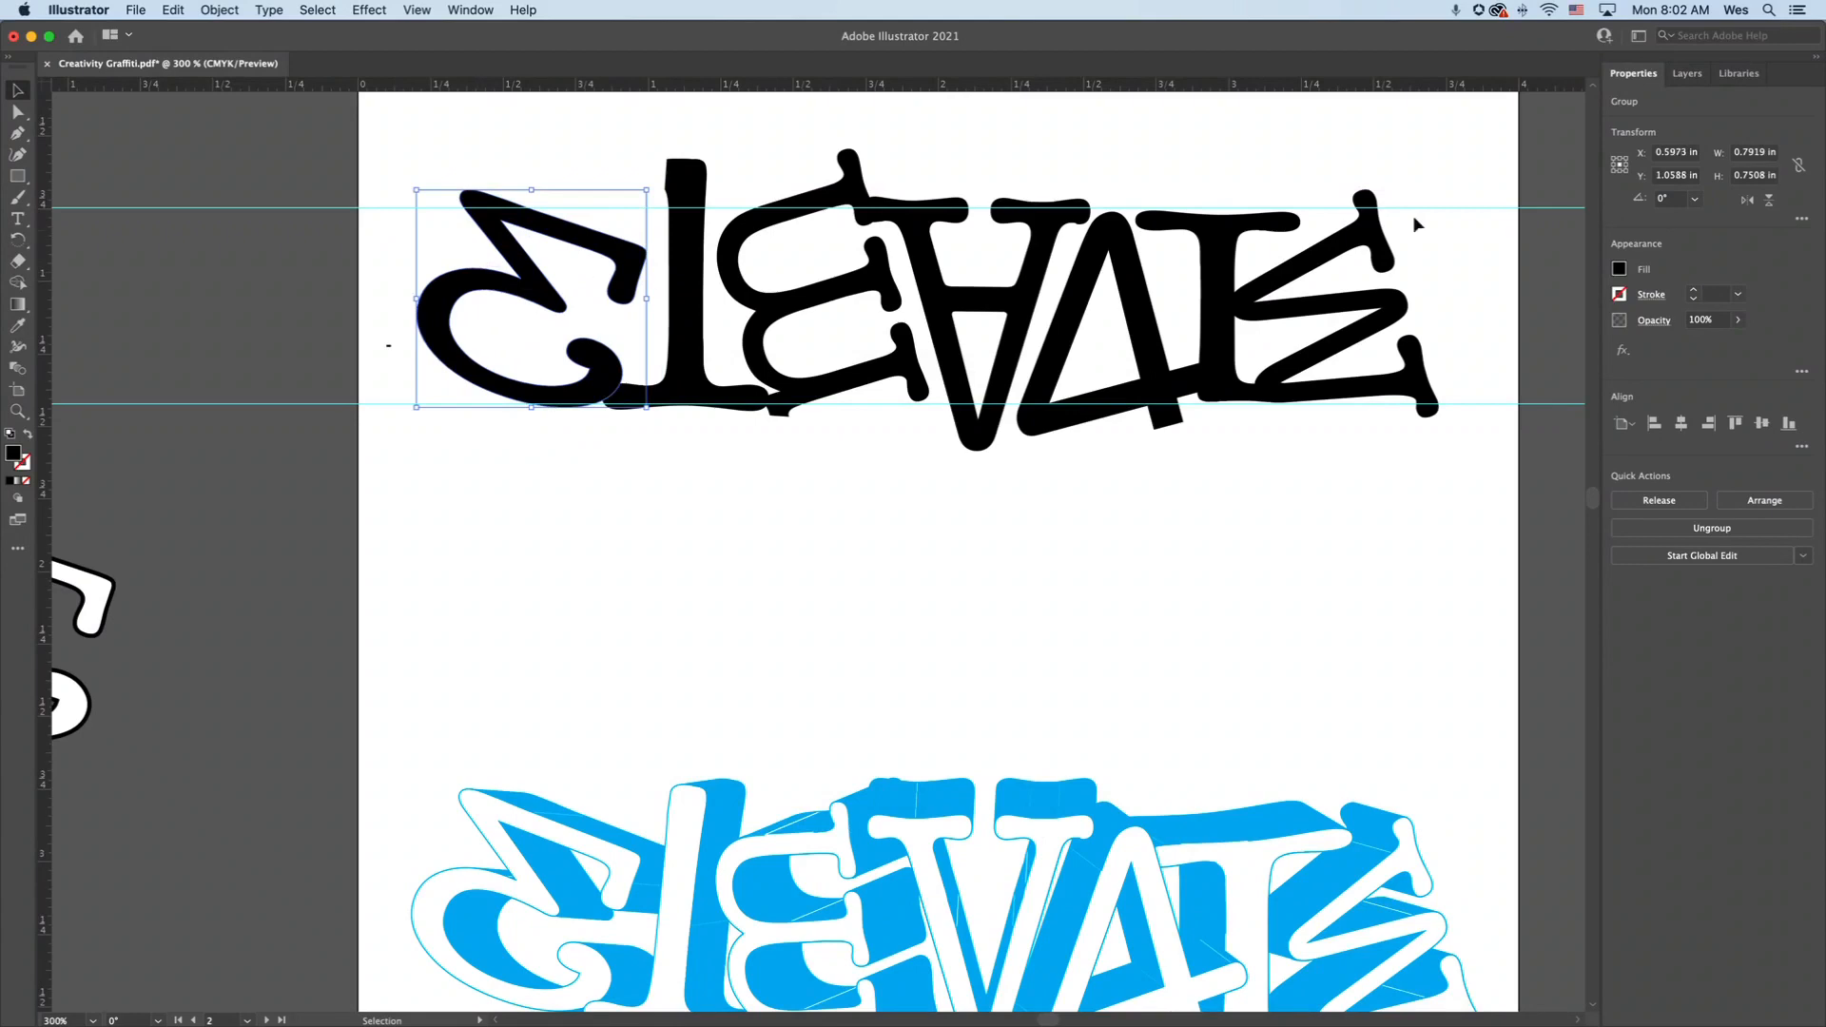
pyautogui.click(1619, 270)
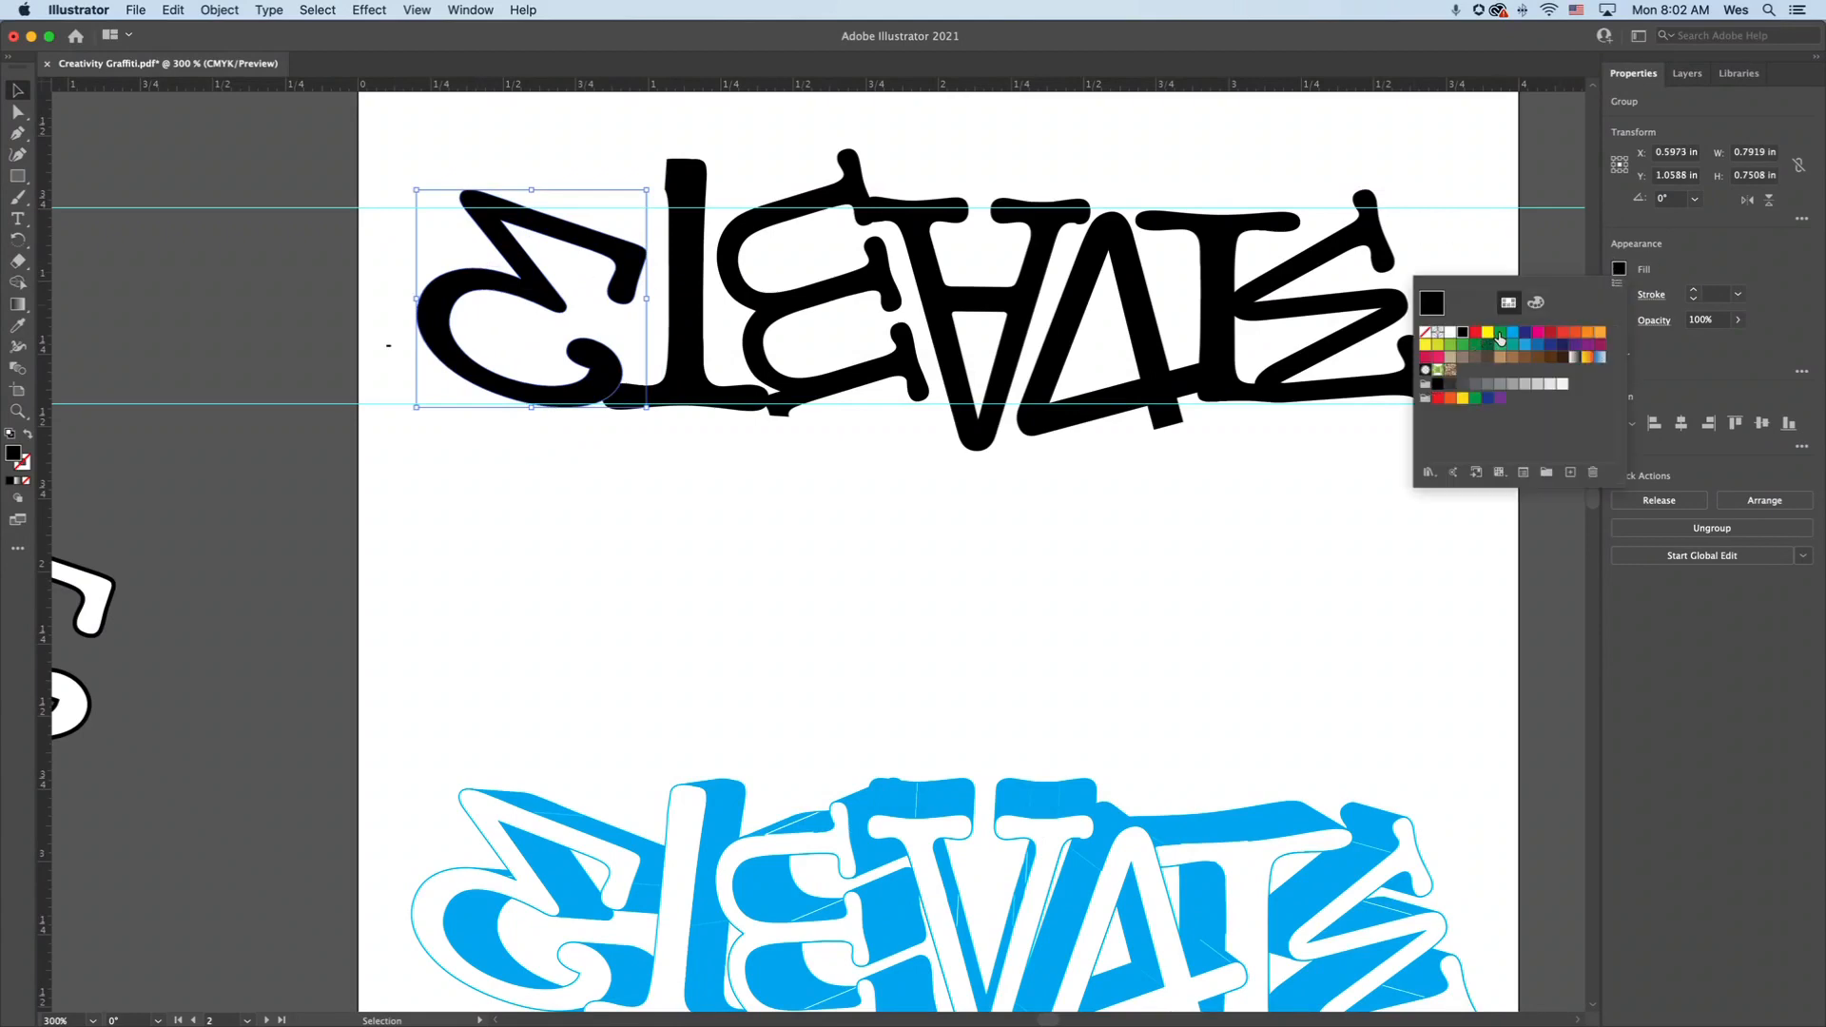
pyautogui.click(1514, 333)
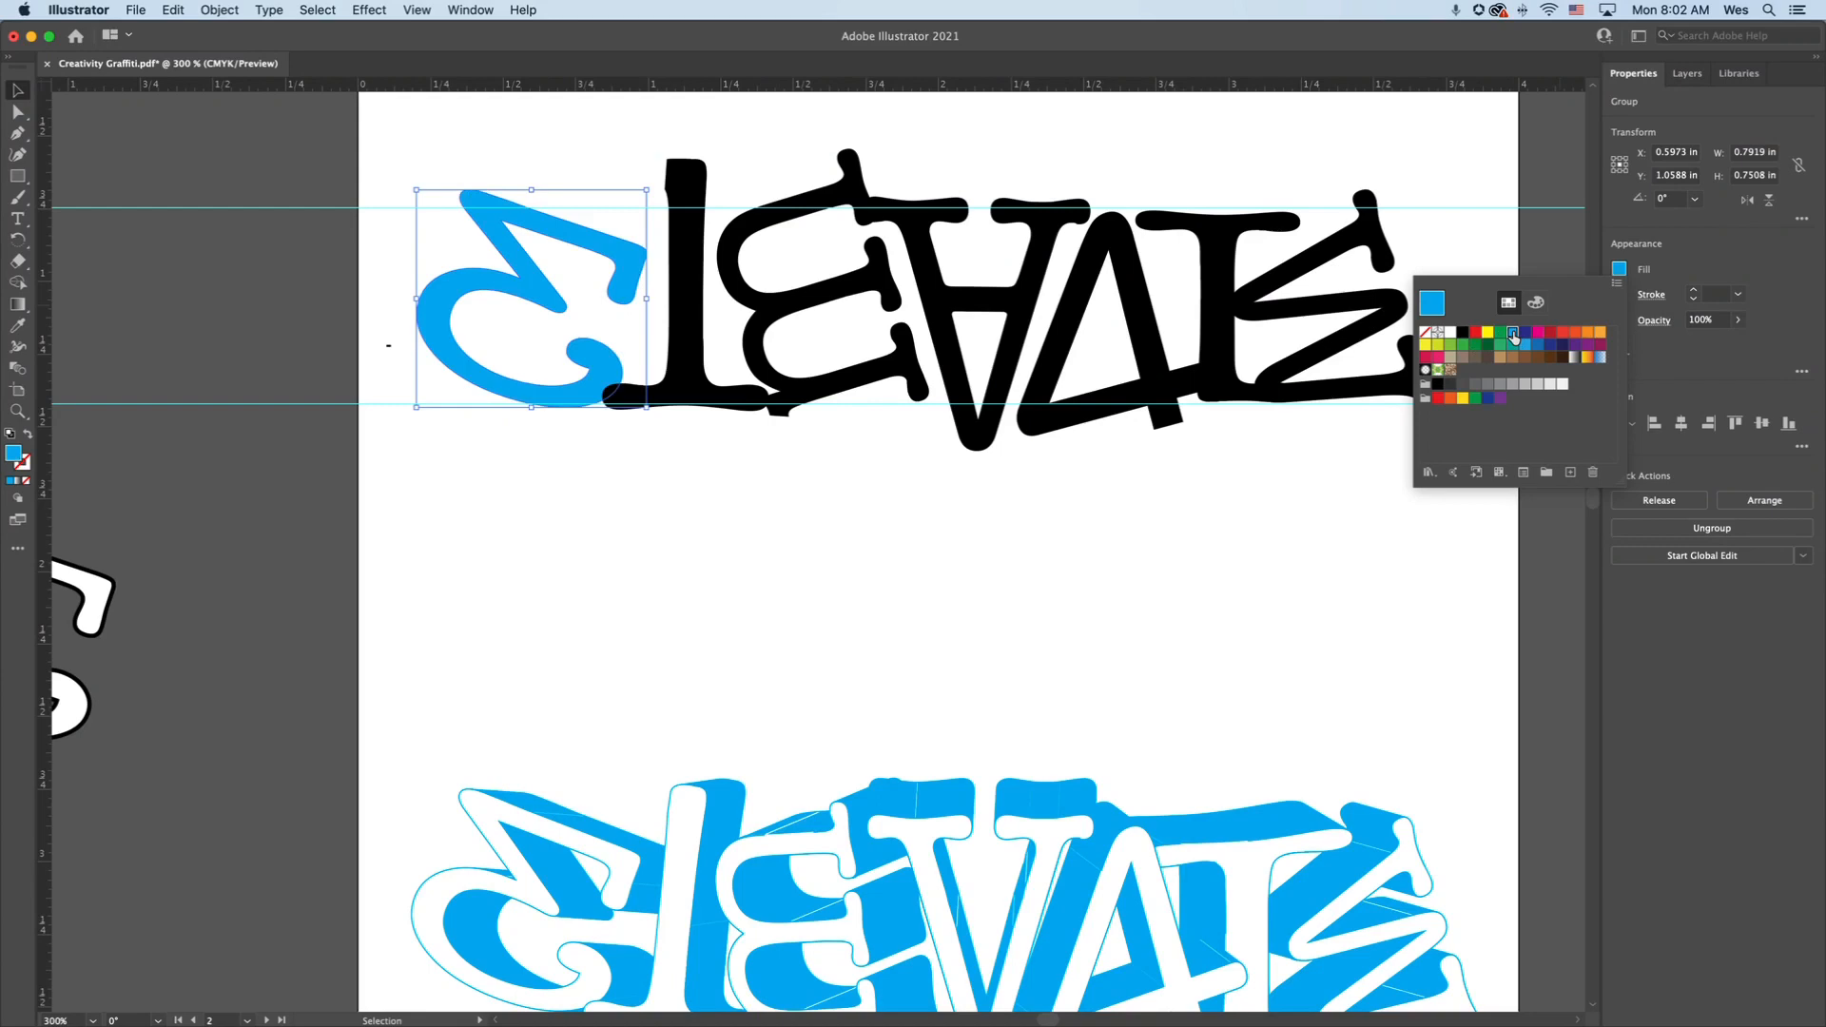
pyautogui.click(1689, 254)
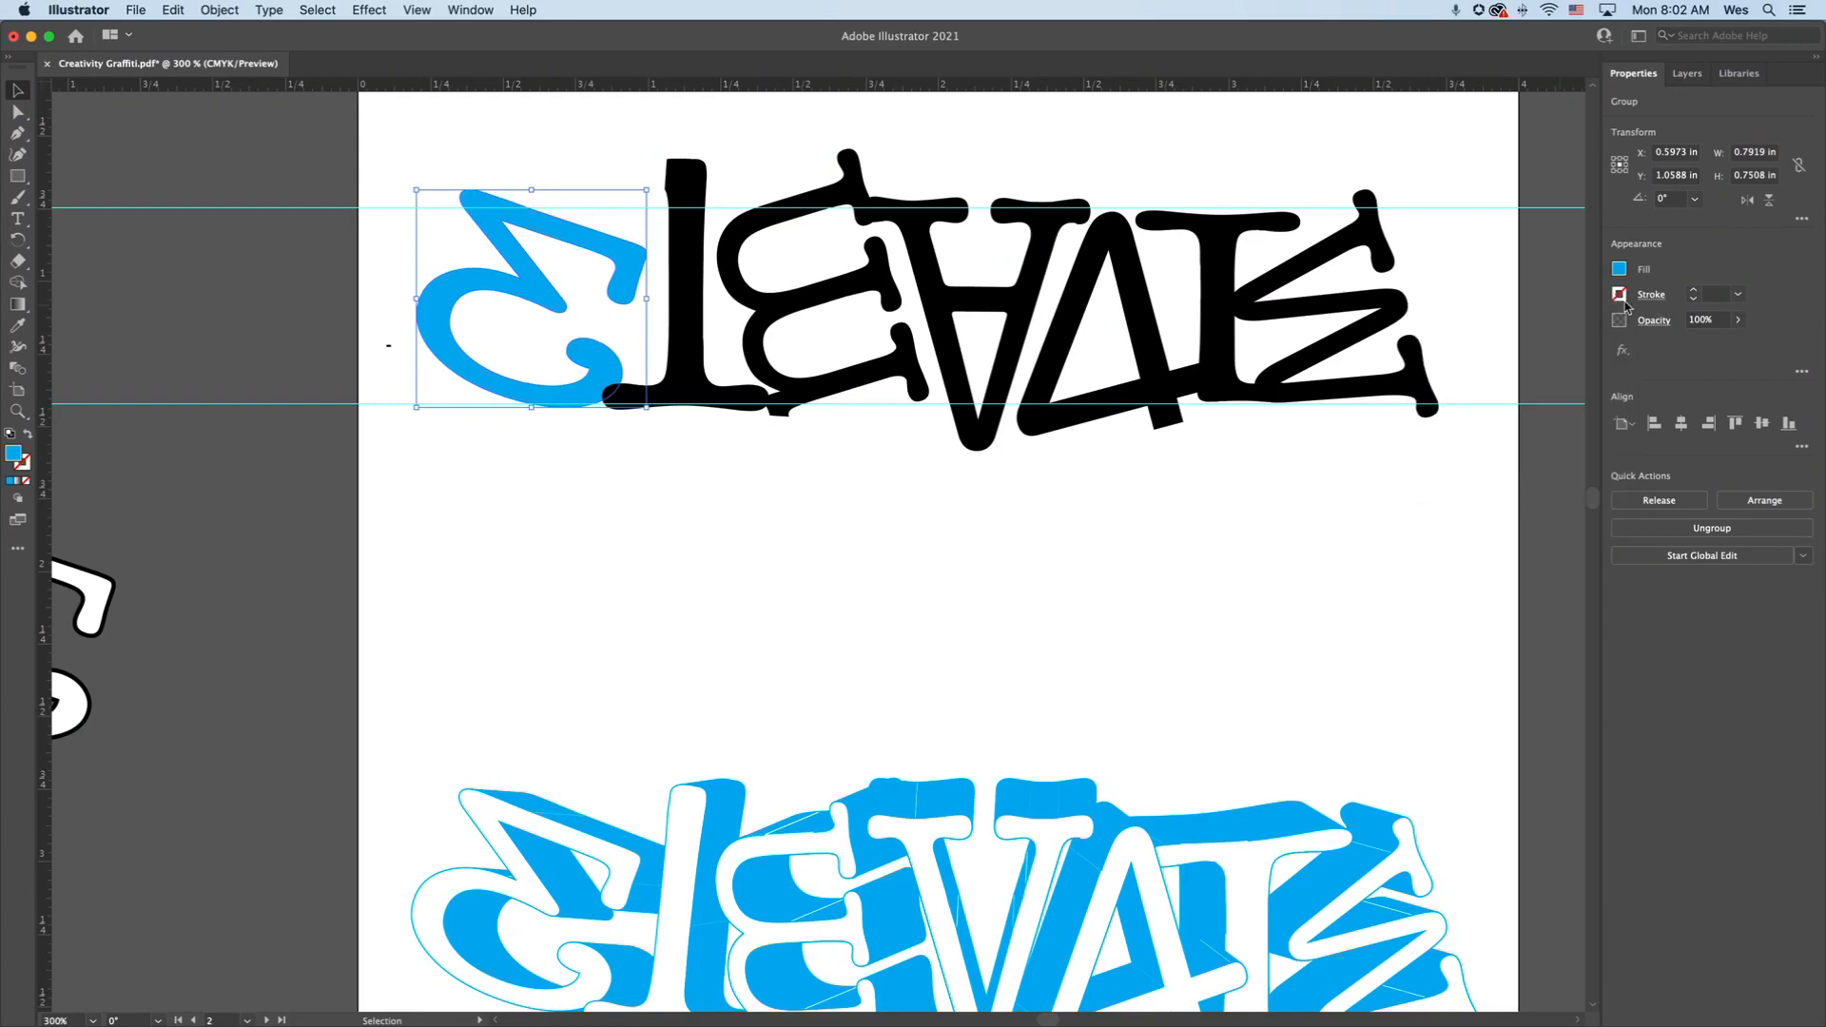
pyautogui.click(1620, 296)
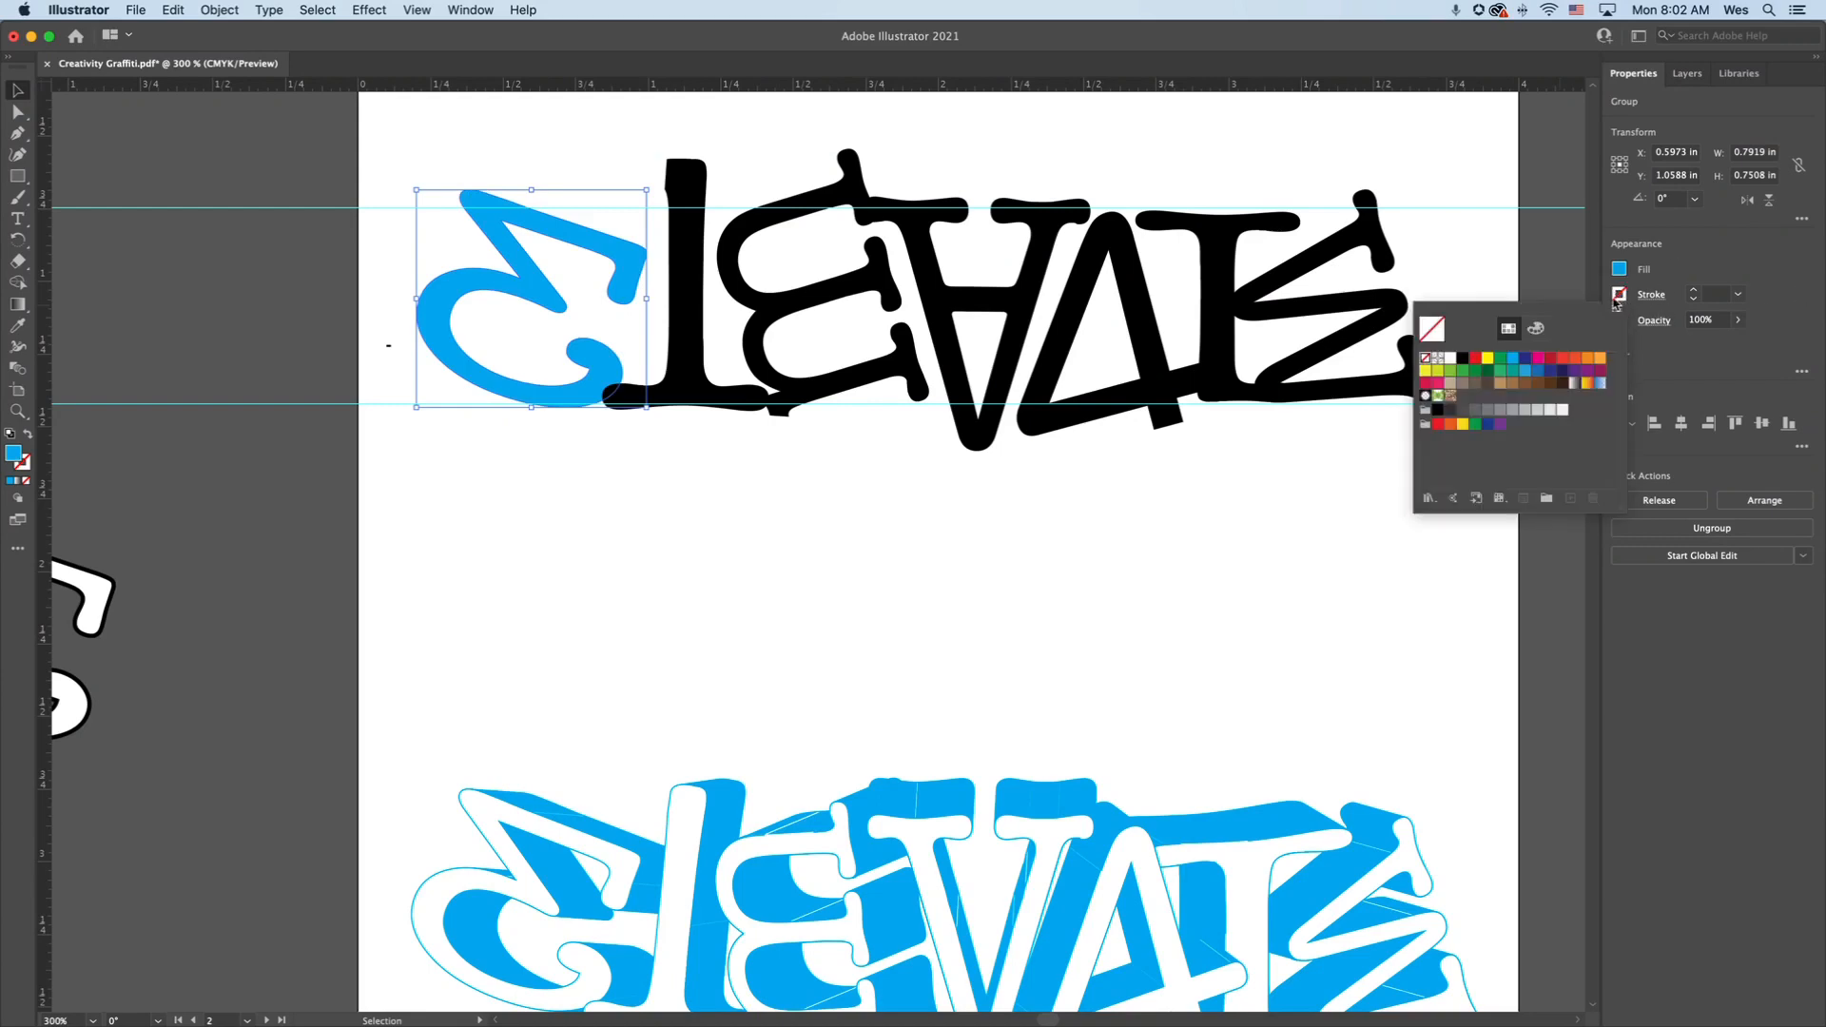
pyautogui.click(1461, 360)
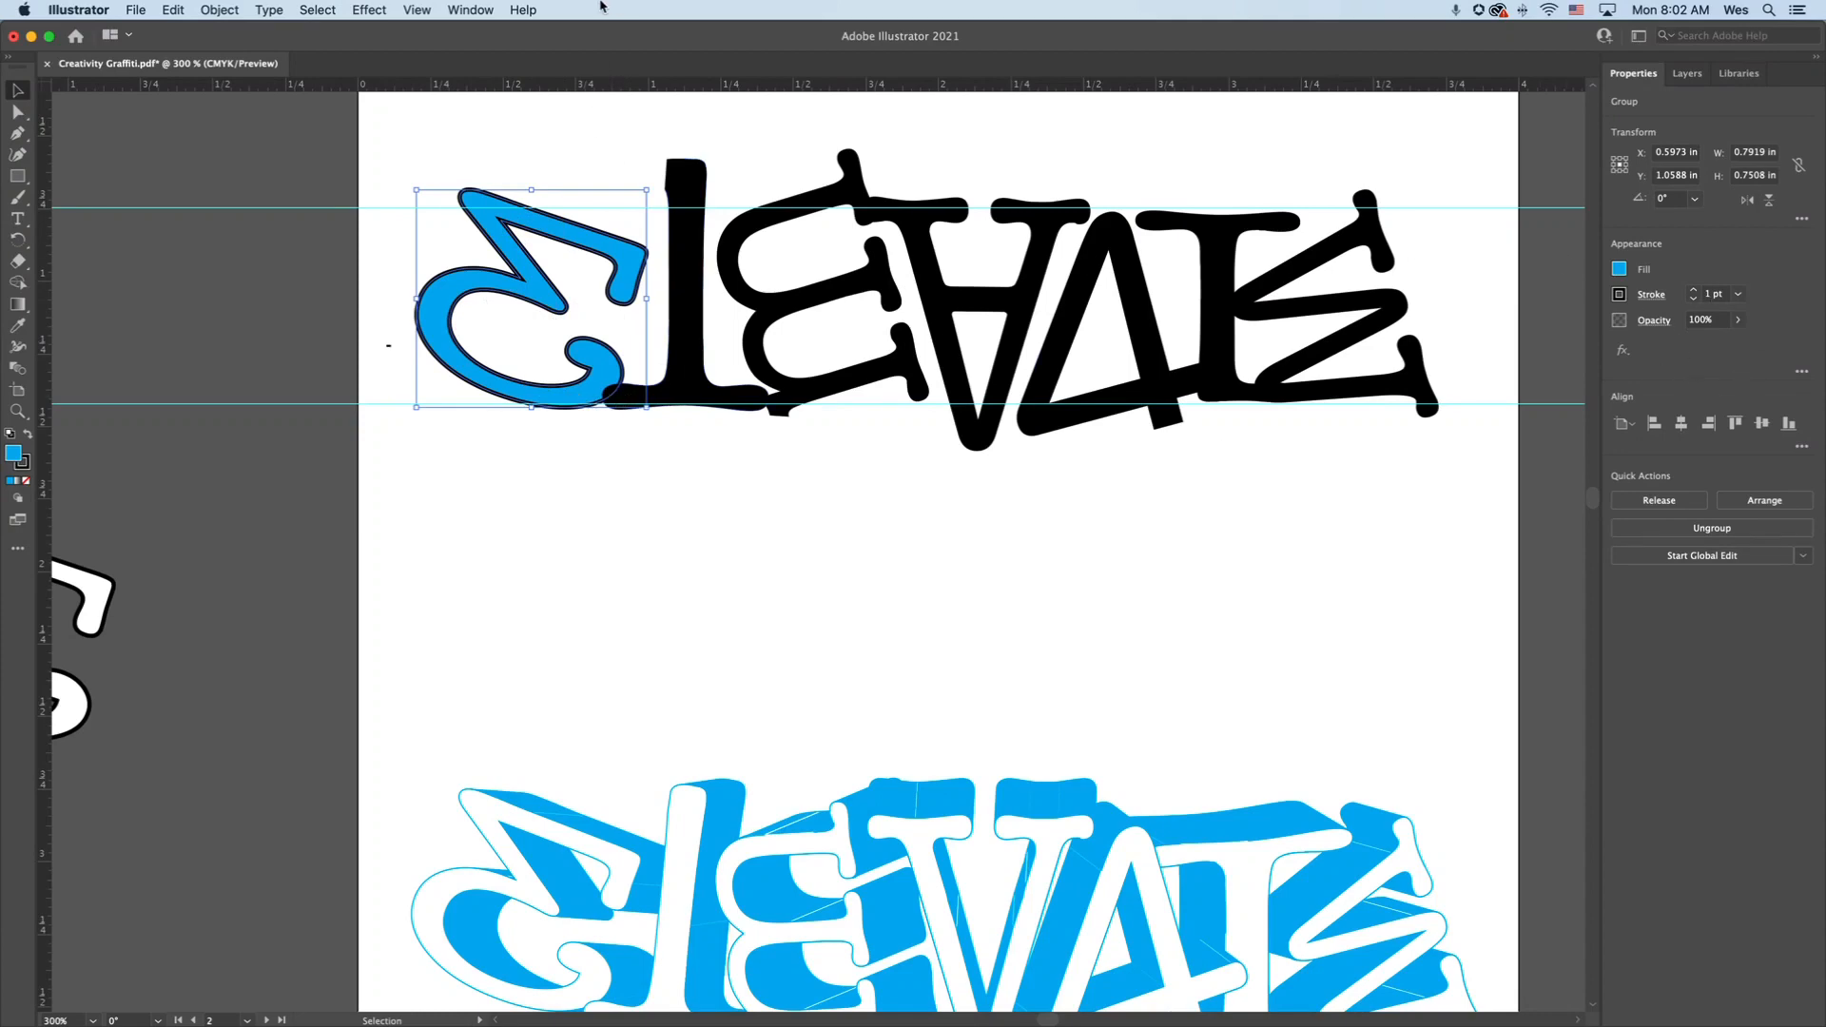
# Start a 3D Extrude & Bevel on the blue first E with a custom rotation of 2°, 17° and -5°
pyautogui.click(411, 9)
pyautogui.moveTo(355, 7)
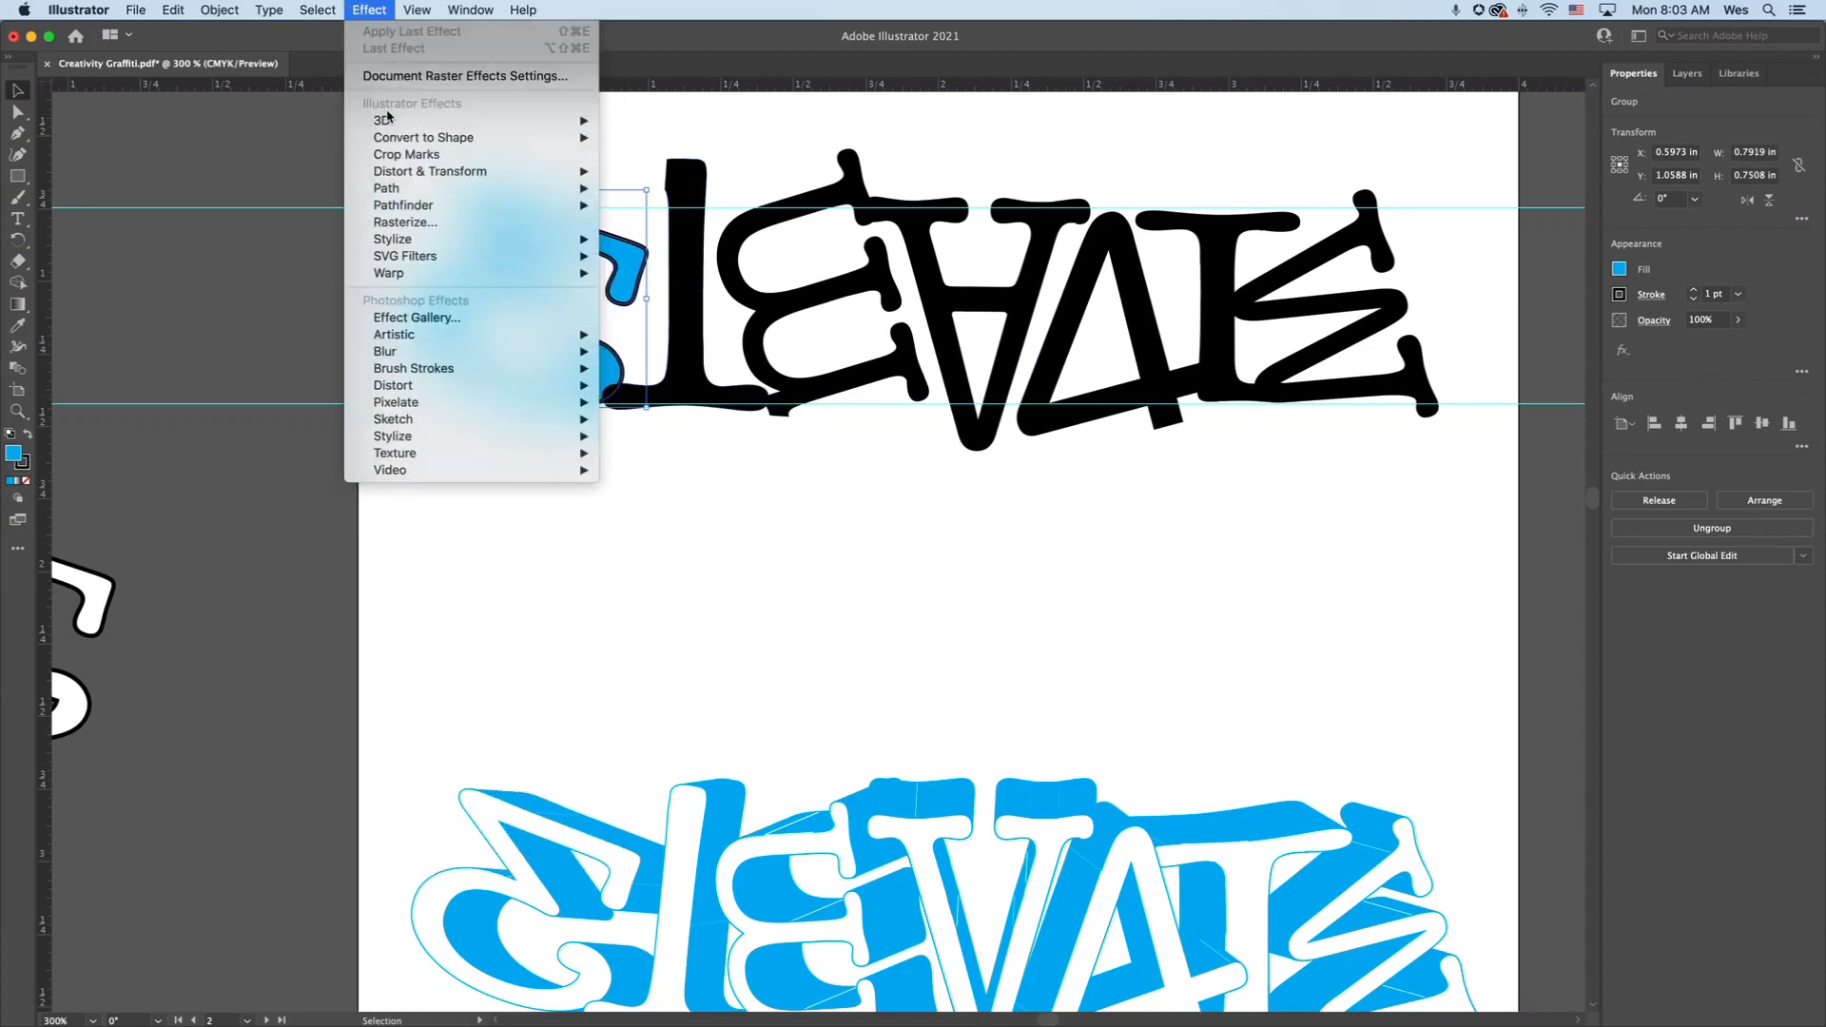
pyautogui.moveTo(390, 120)
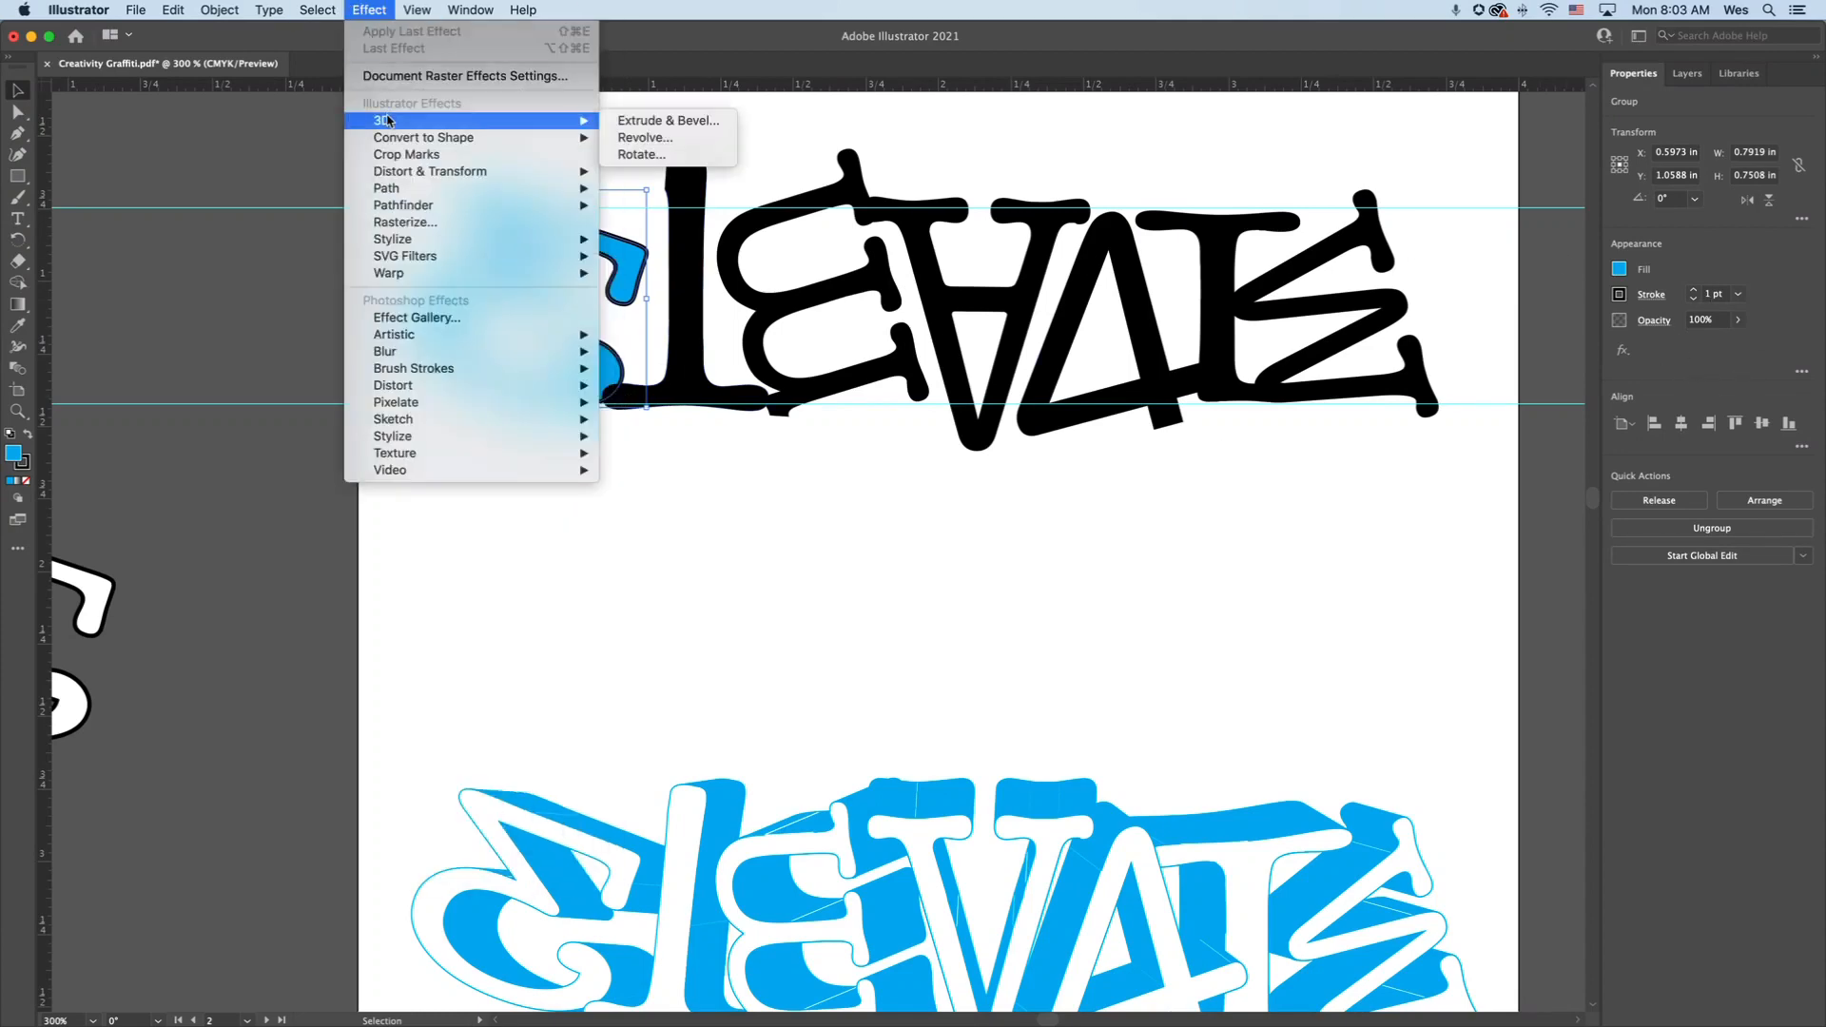
pyautogui.click(682, 122)
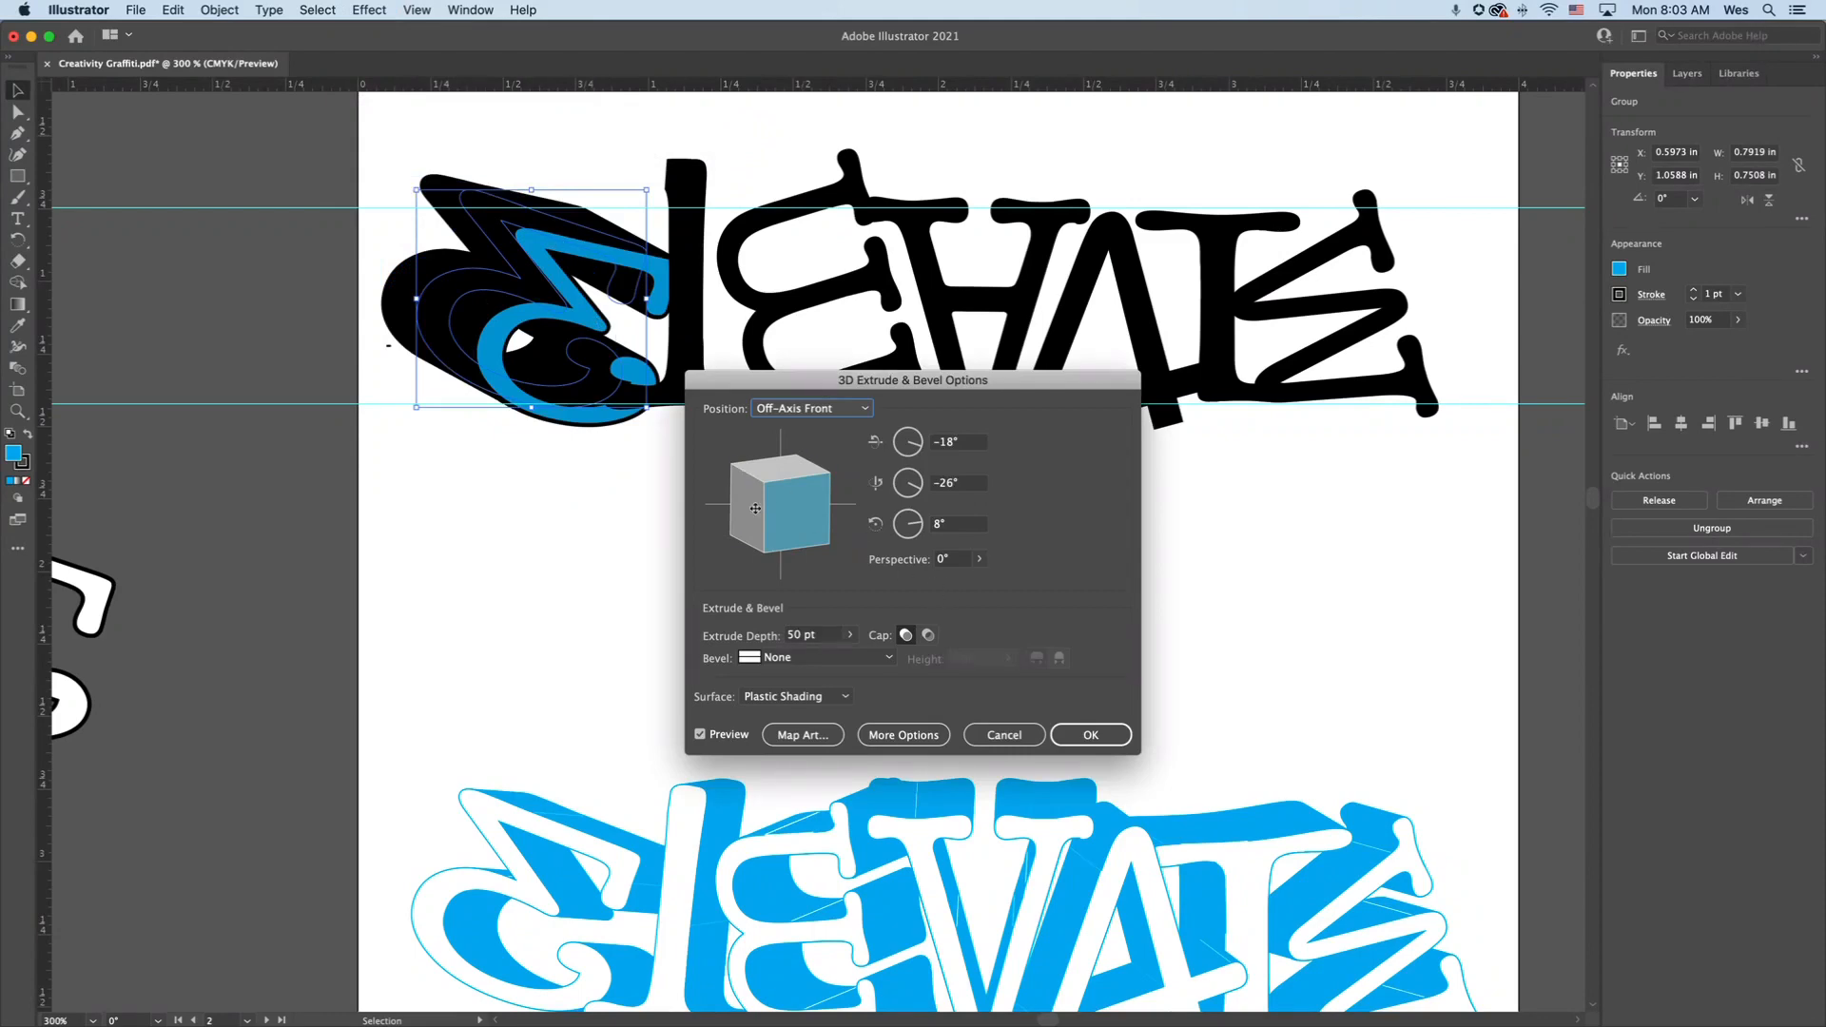
pyautogui.moveTo(759, 511)
pyautogui.mouseDown()
pyautogui.moveTo(730, 507)
pyautogui.moveTo(820, 482)
pyautogui.mouseUp()
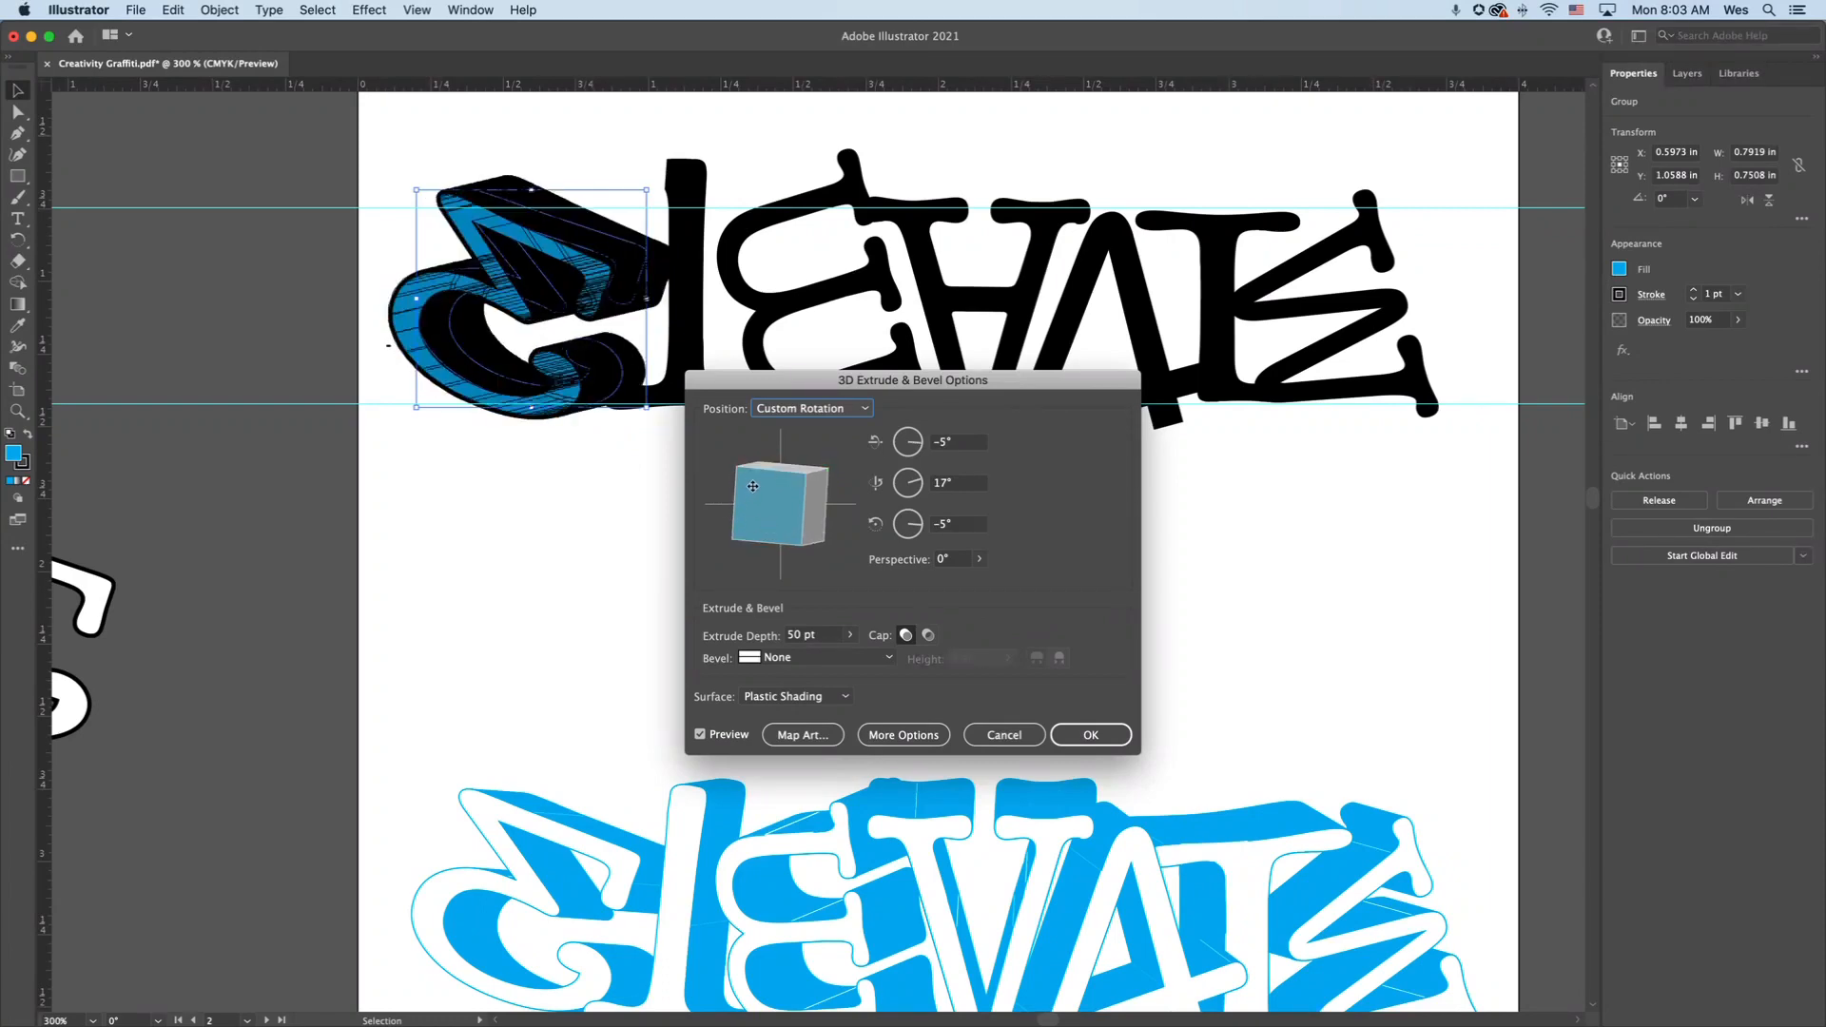
pyautogui.moveTo(778, 469); pyautogui.dragTo(778, 465)
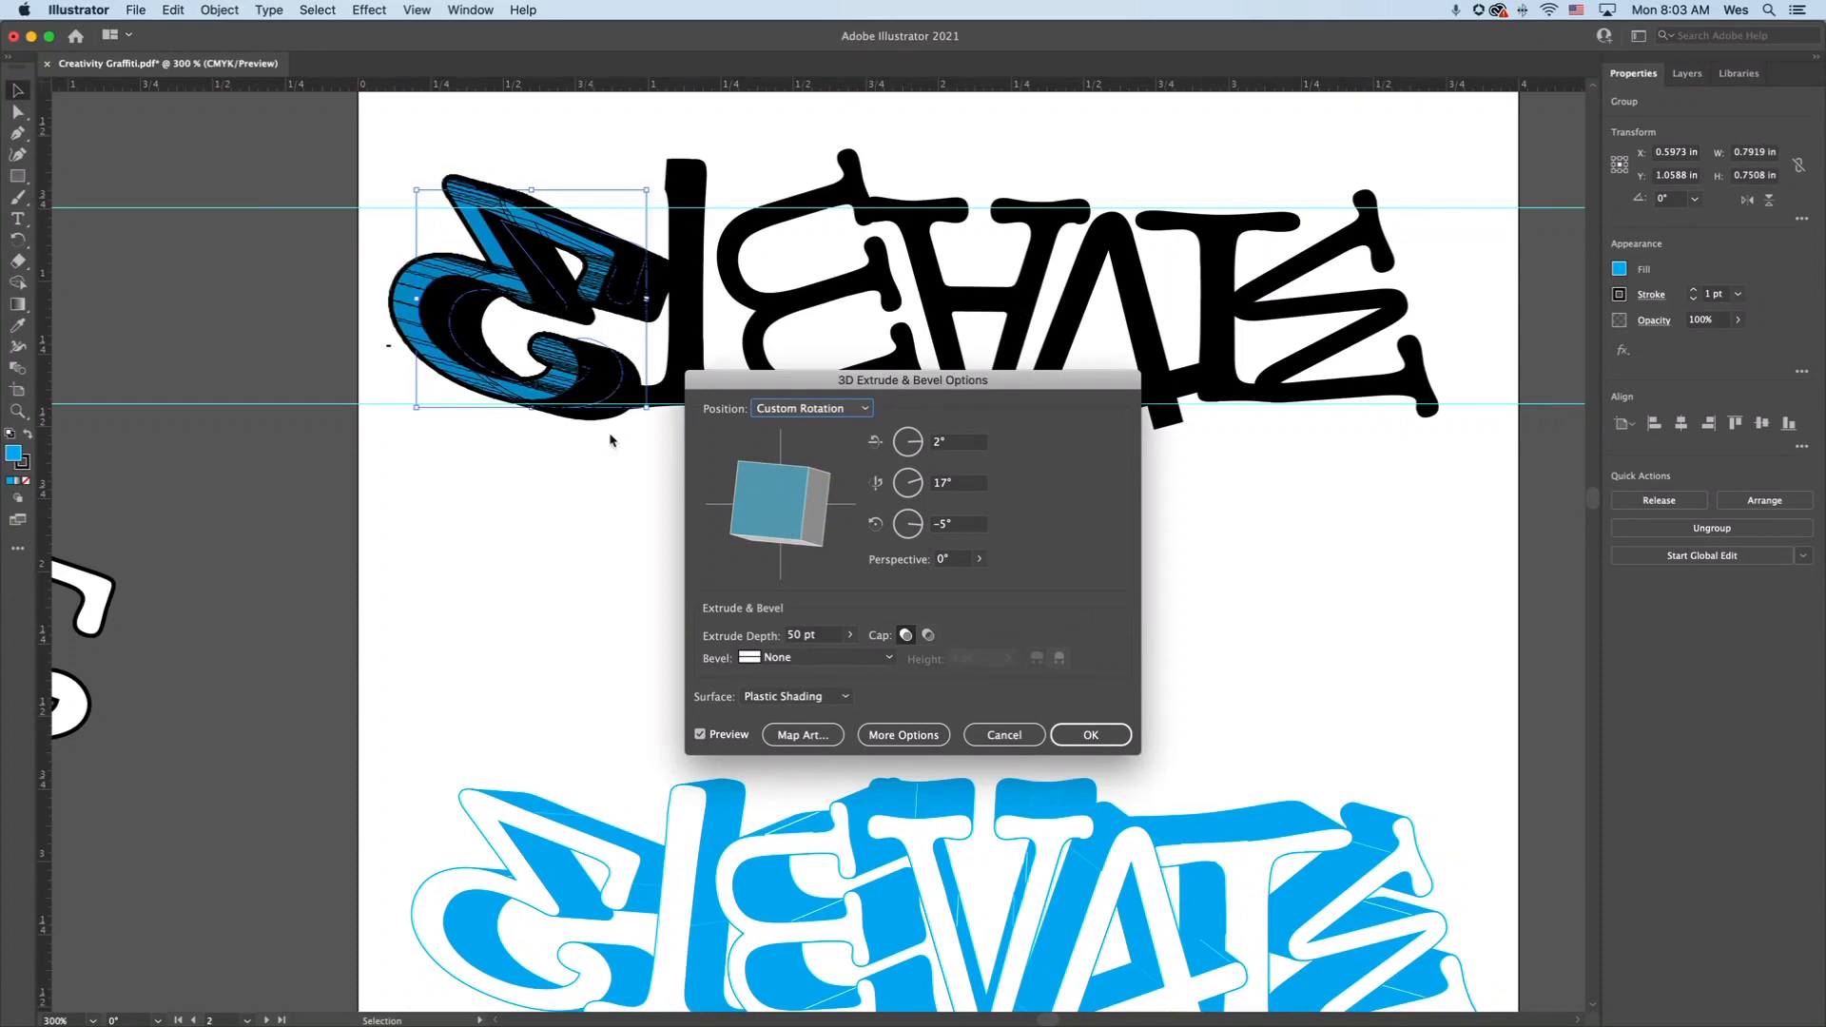
# Set the first E's extrude depth to 53 pt, apply the 3D effect and deselect the letter
pyautogui.click(850, 637)
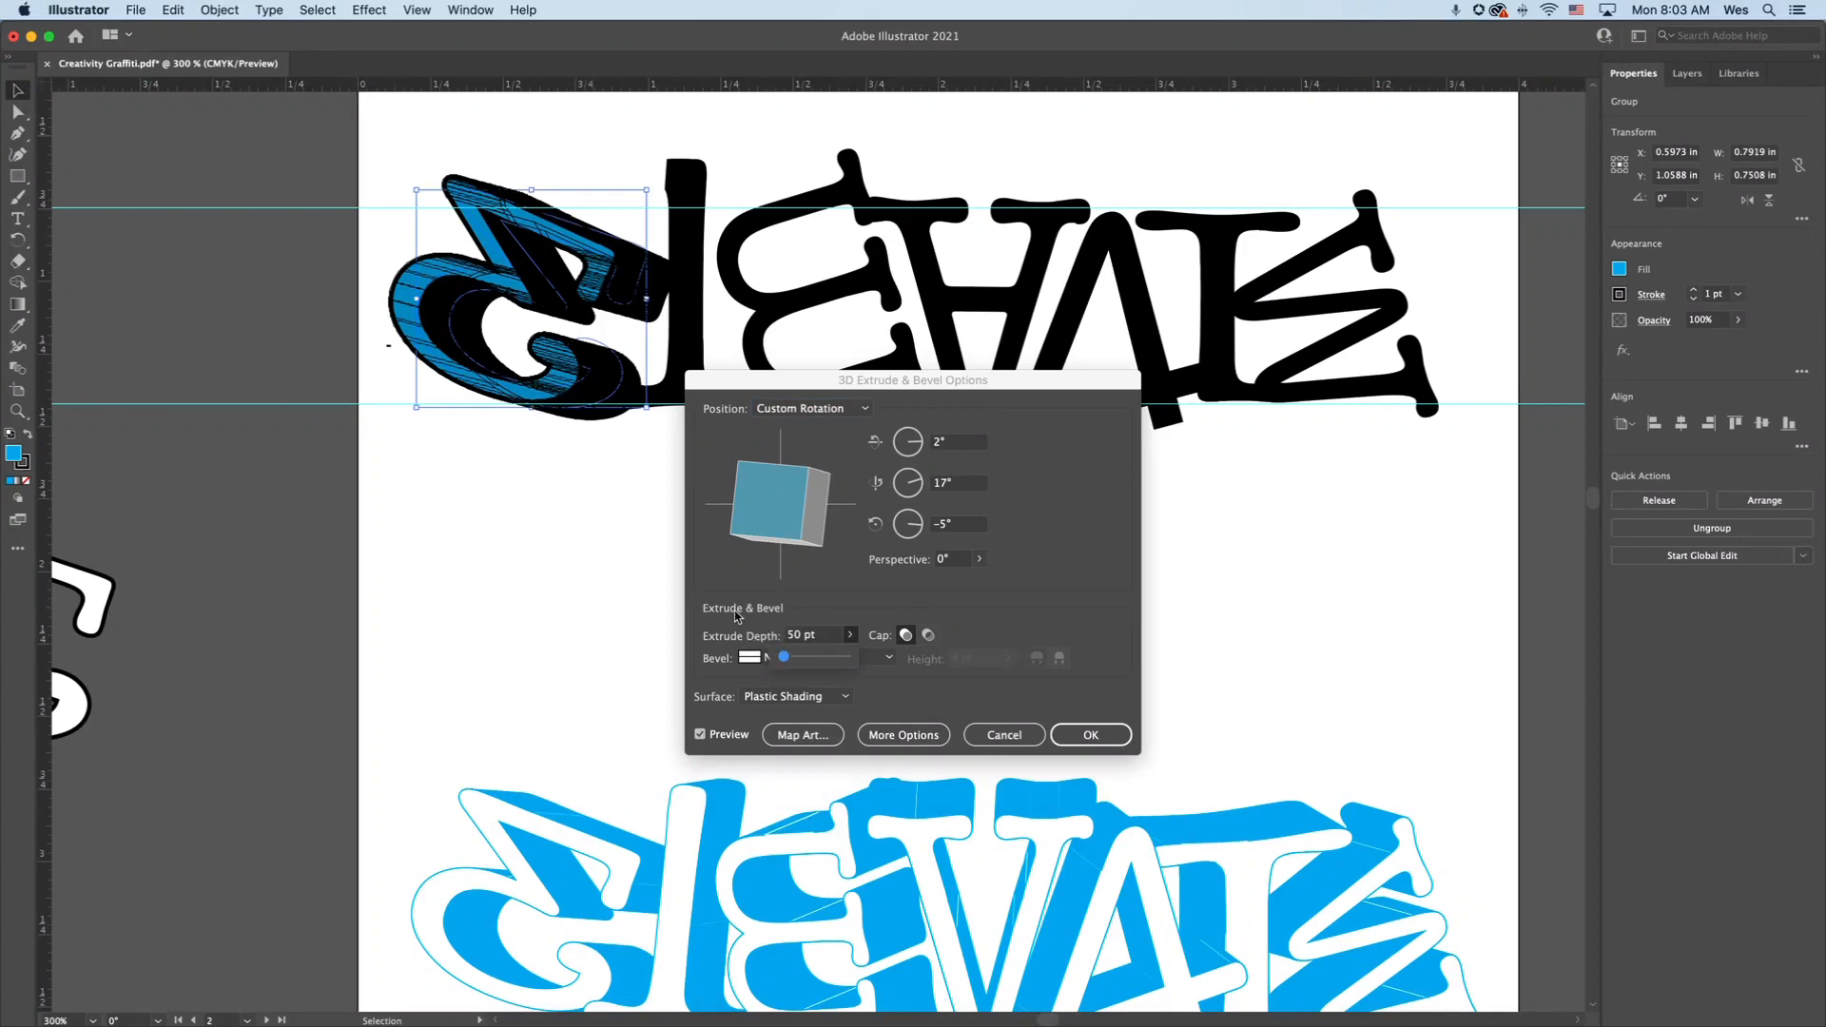
pyautogui.moveTo(784, 658); pyautogui.dragTo(784, 663)
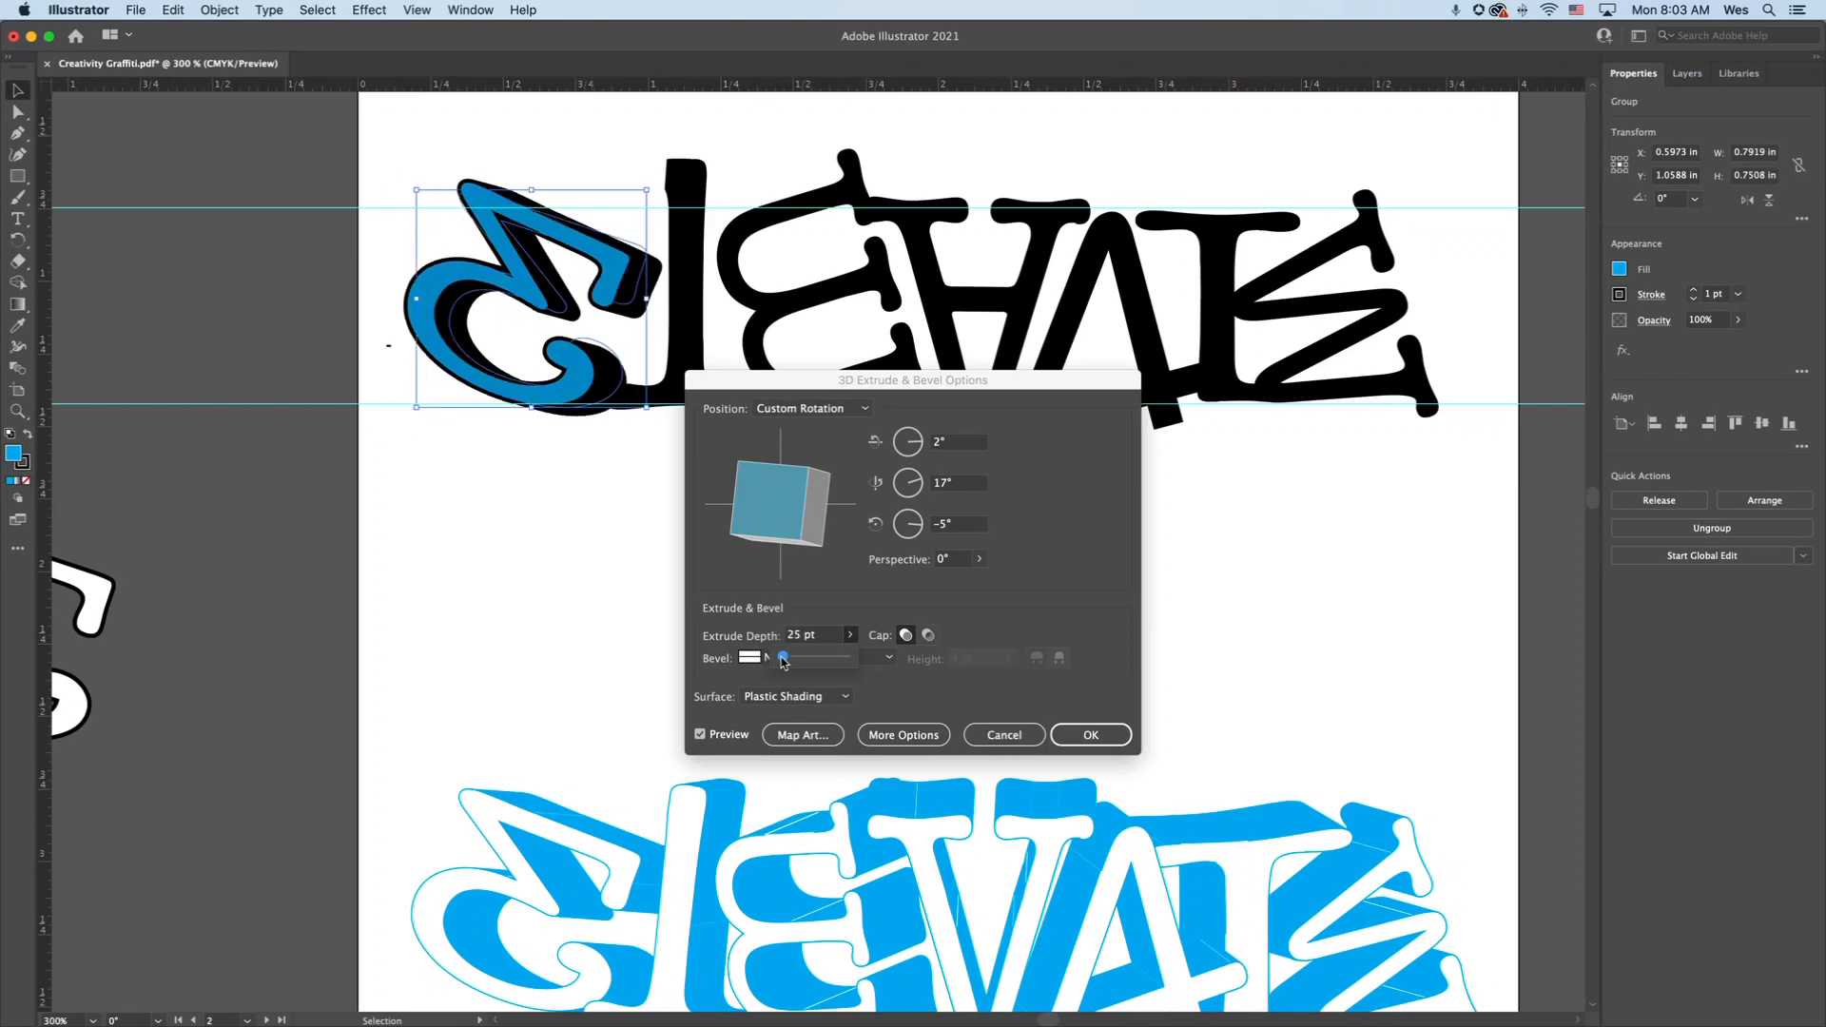
pyautogui.moveTo(784, 663); pyautogui.dragTo(784, 663)
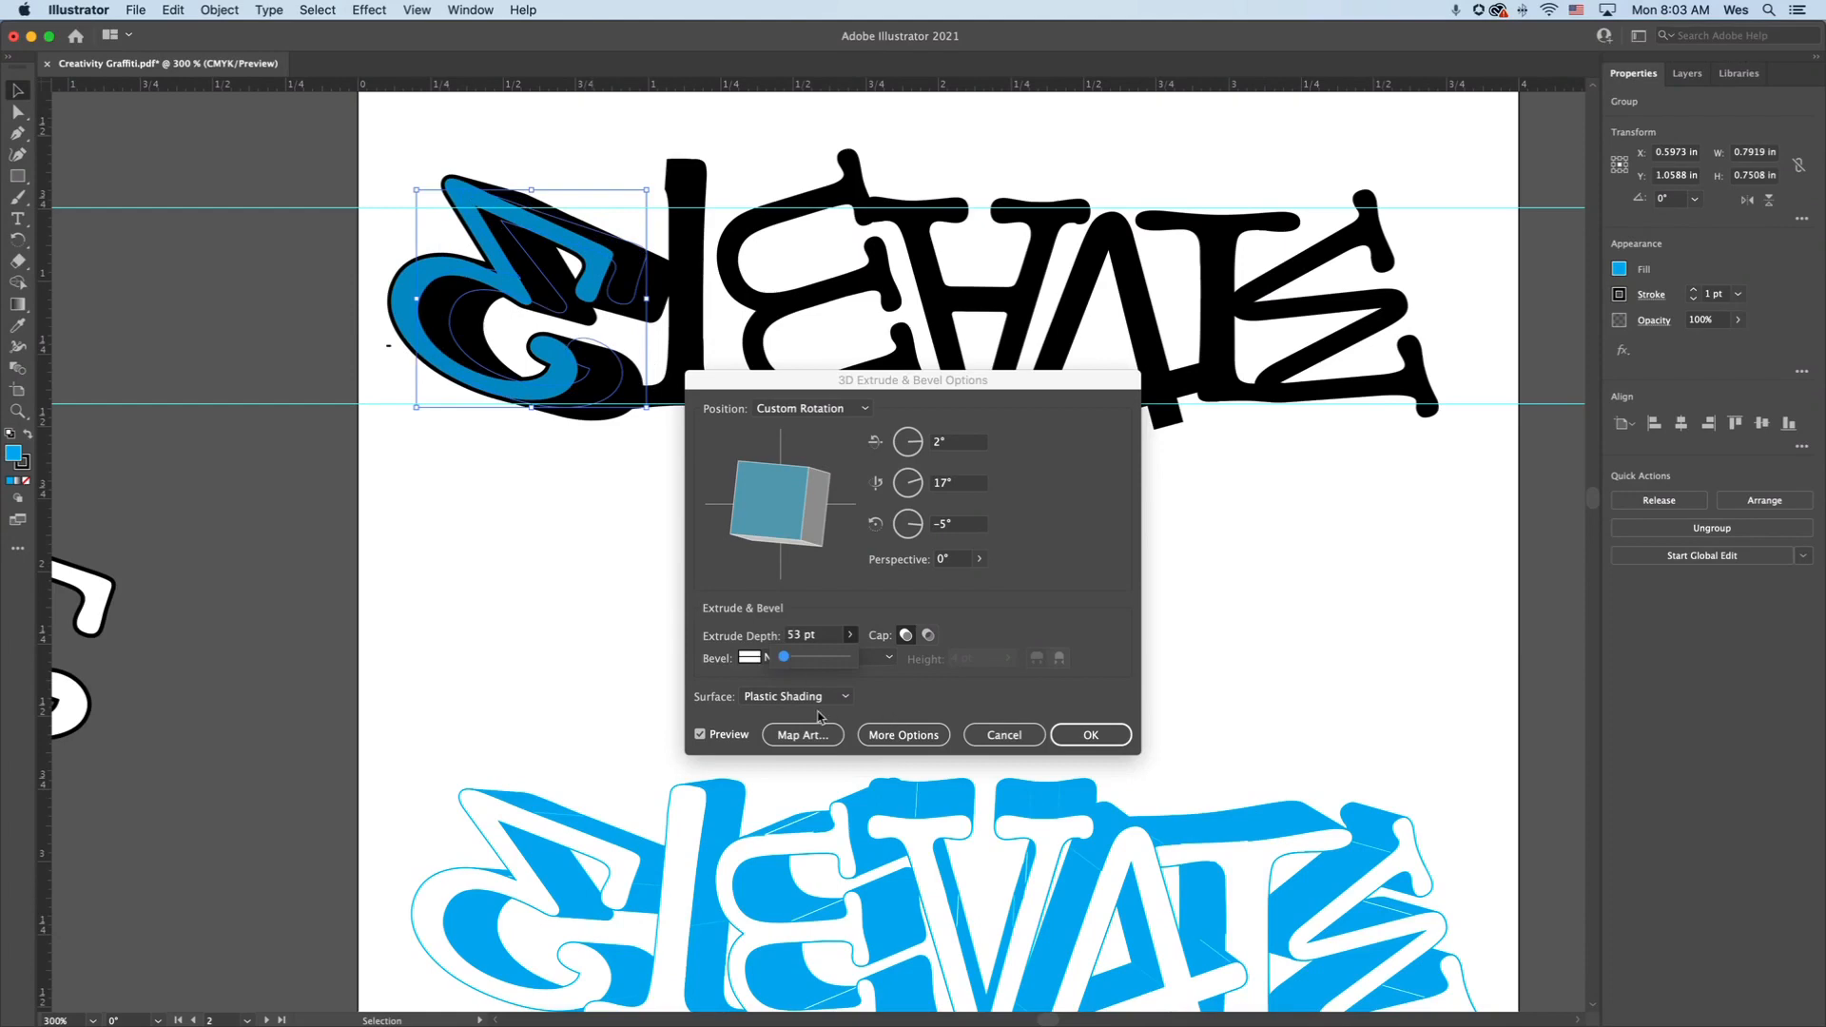
pyautogui.click(1093, 736)
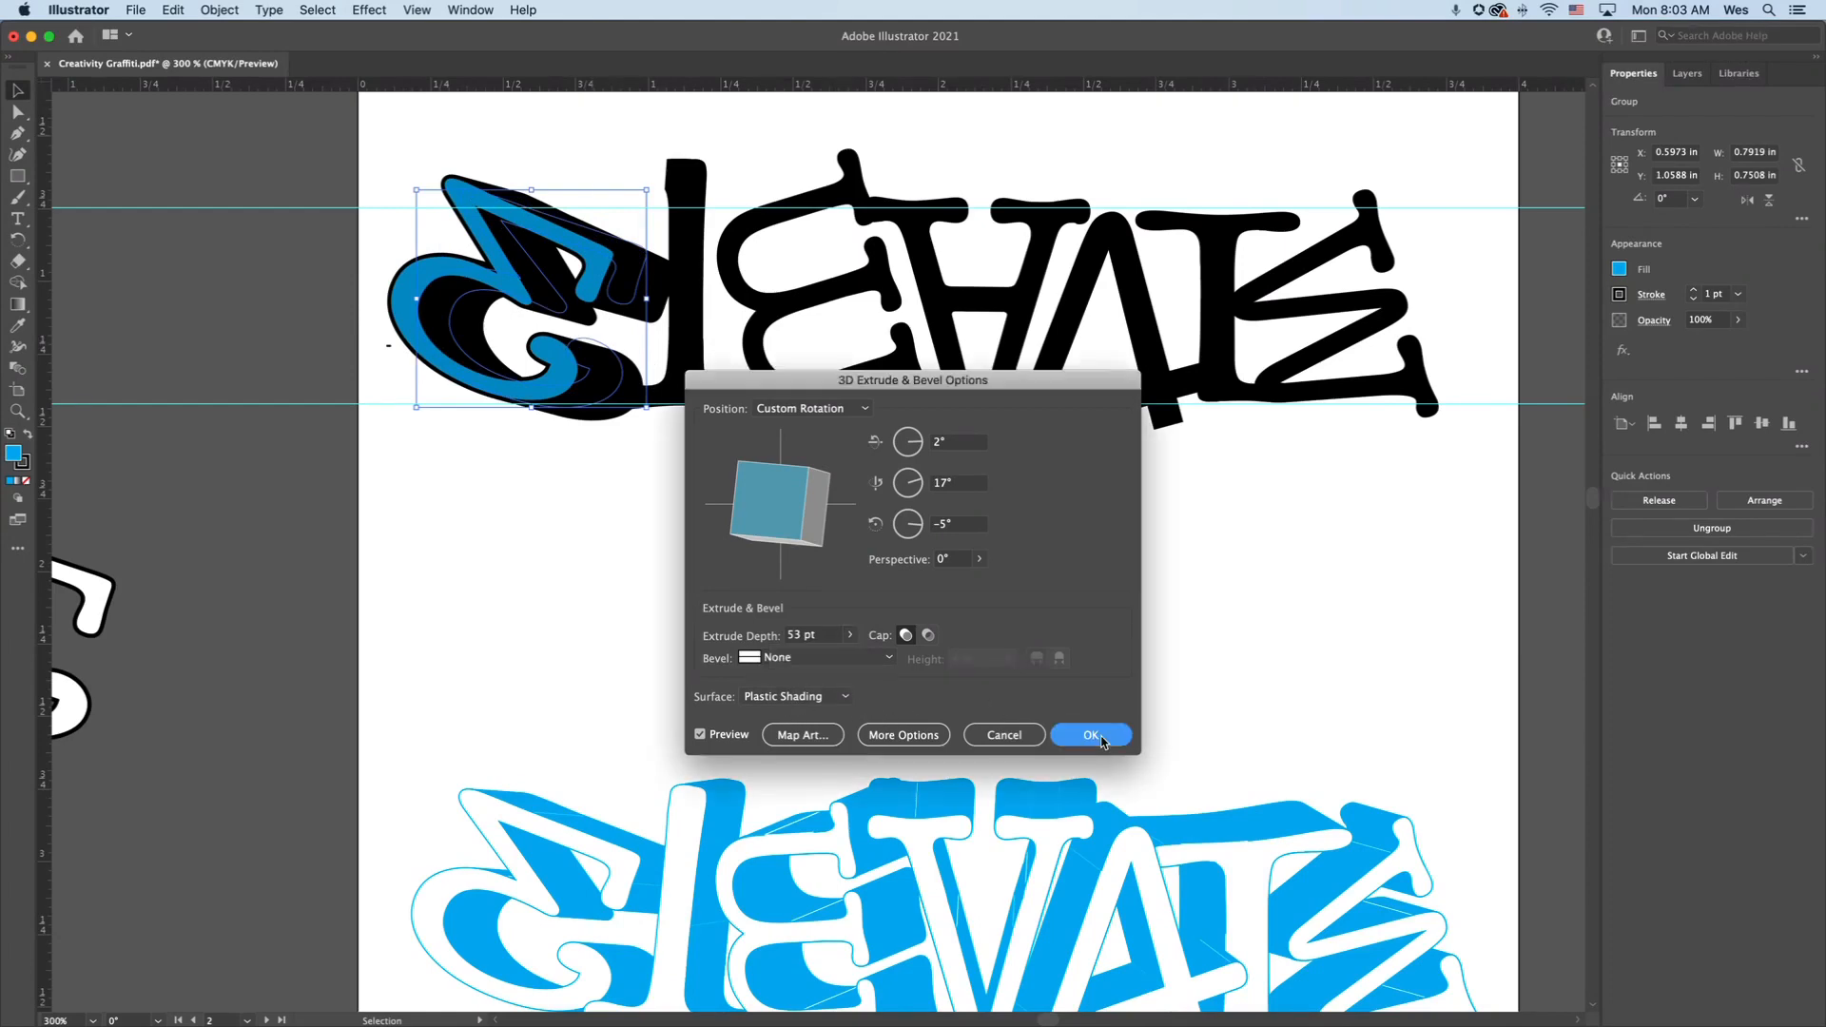
pyautogui.click(576, 543)
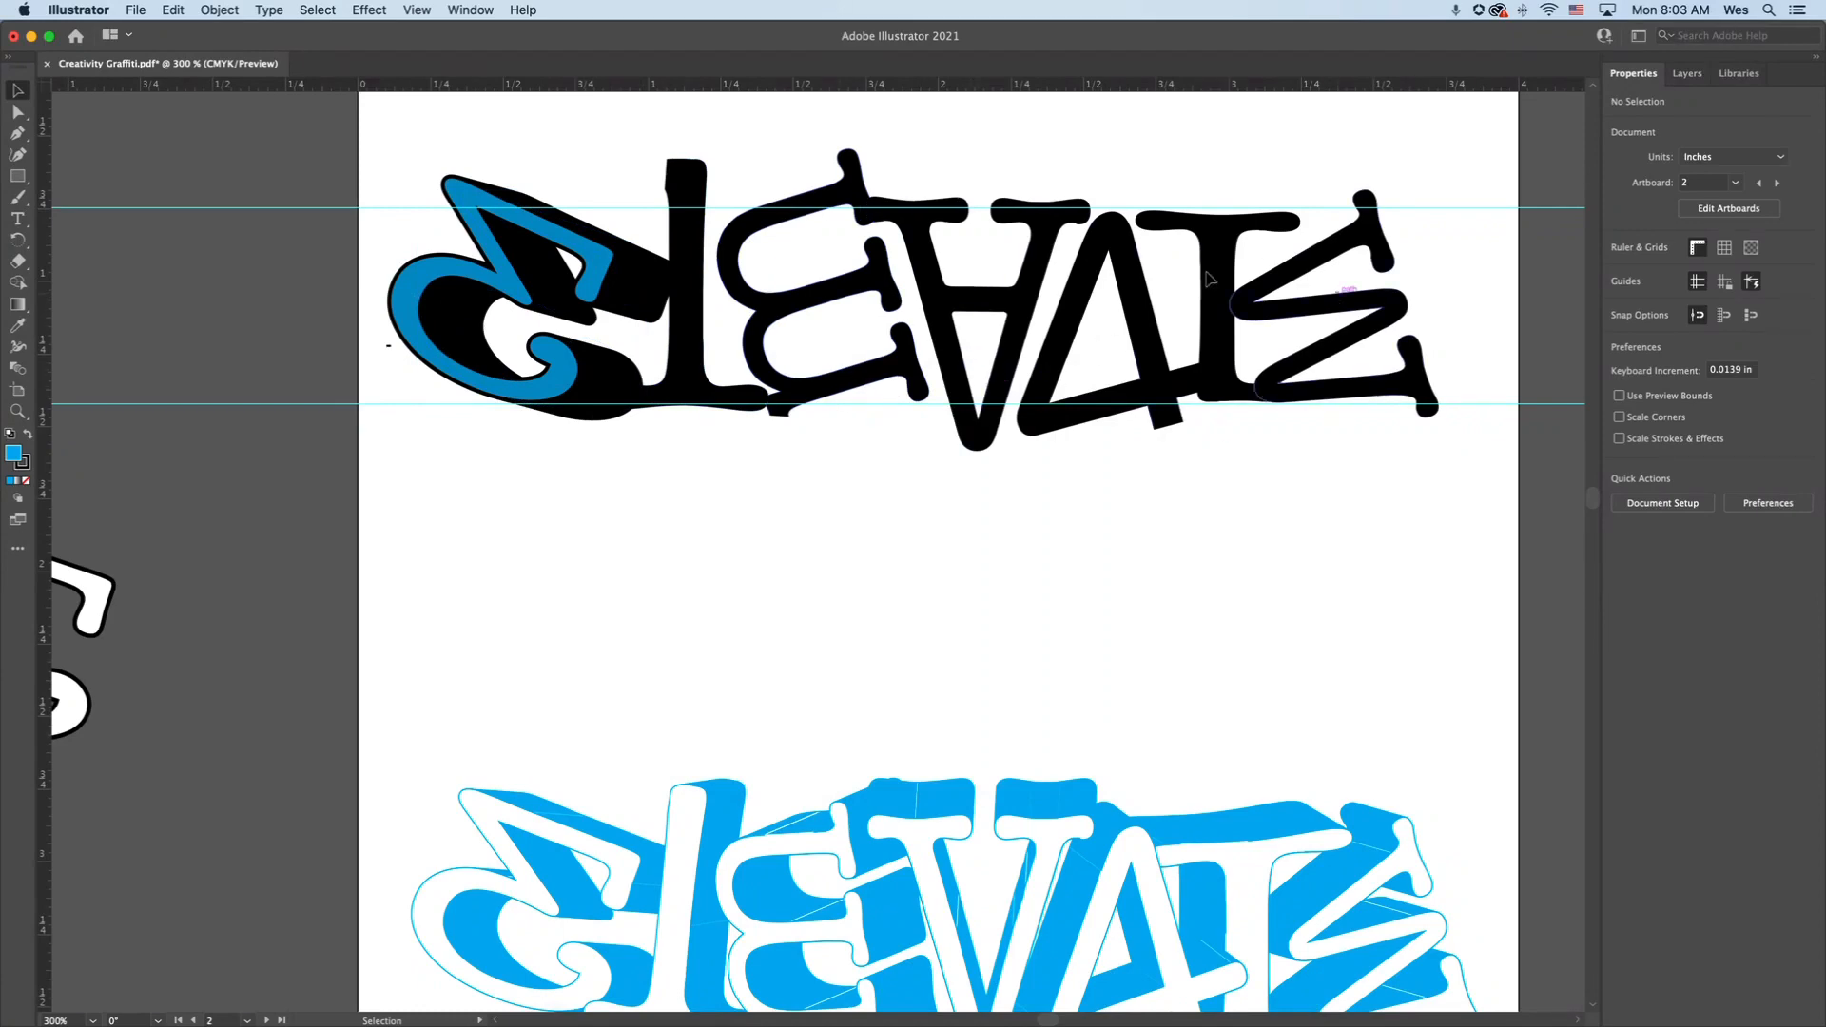
pyautogui.click(678, 390)
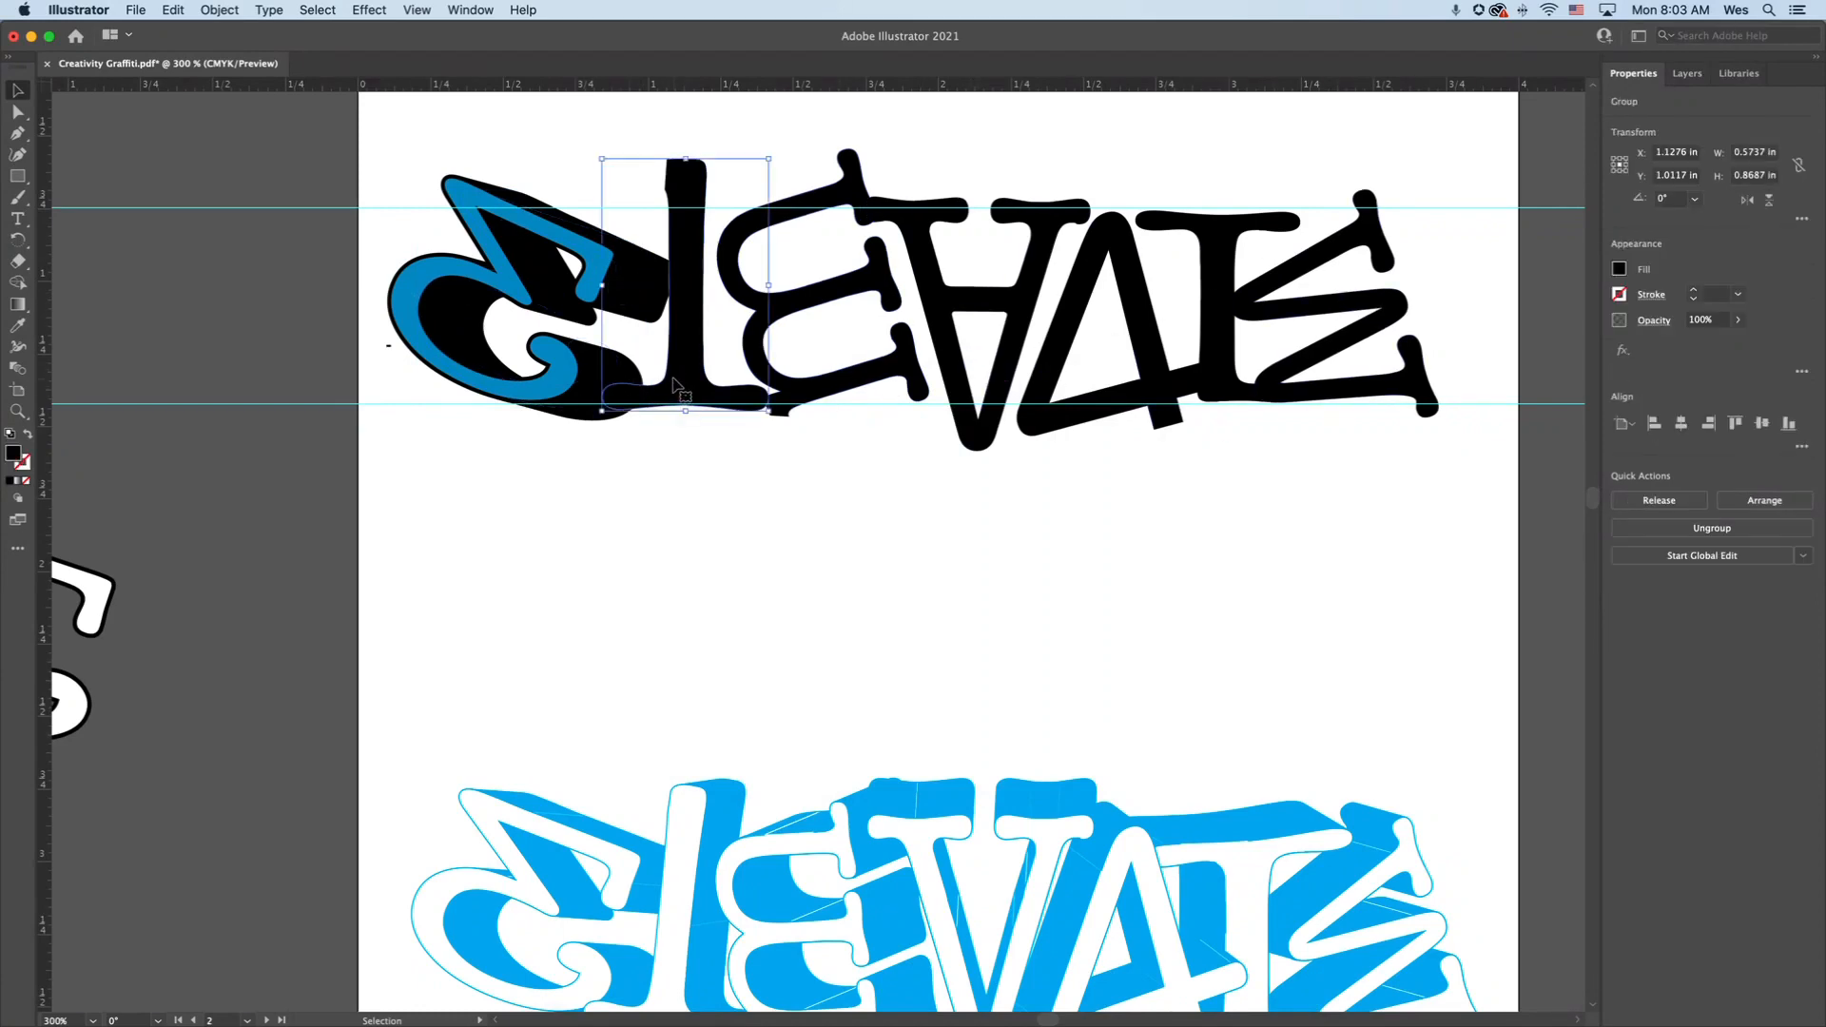
pyautogui.click(387, 8)
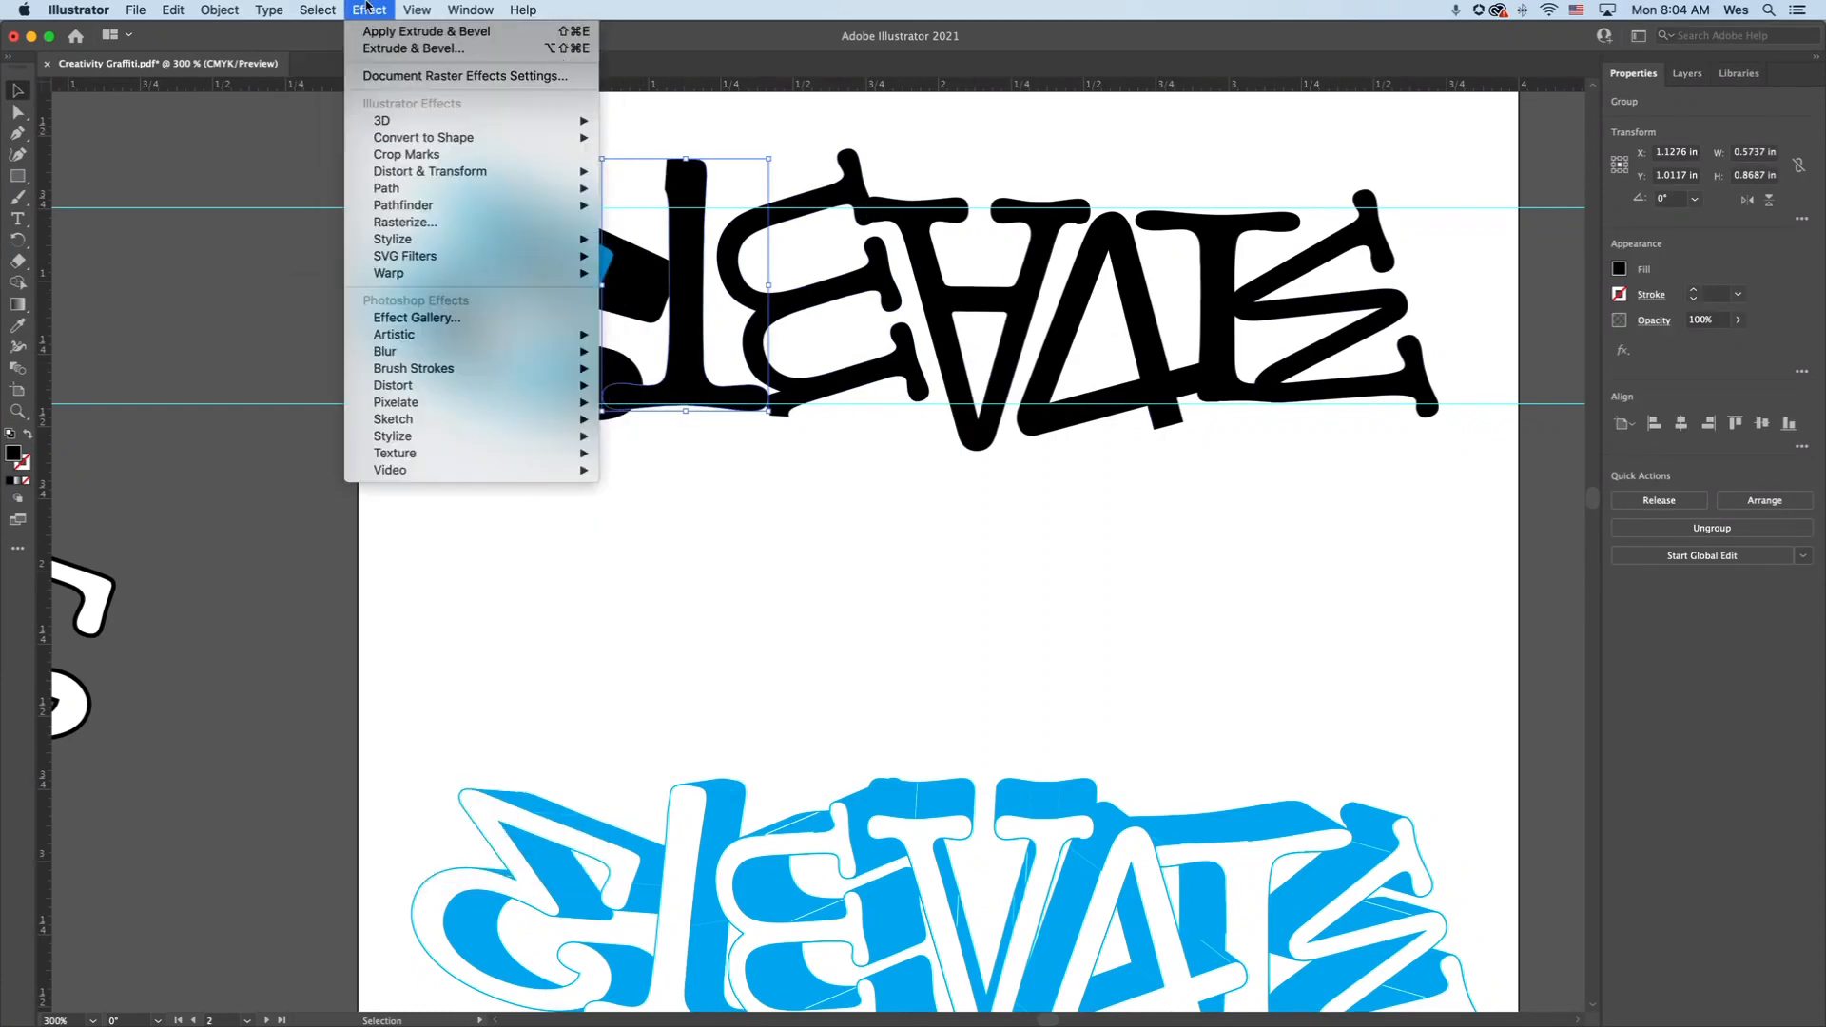
pyautogui.moveTo(418, 122)
pyautogui.click(656, 121)
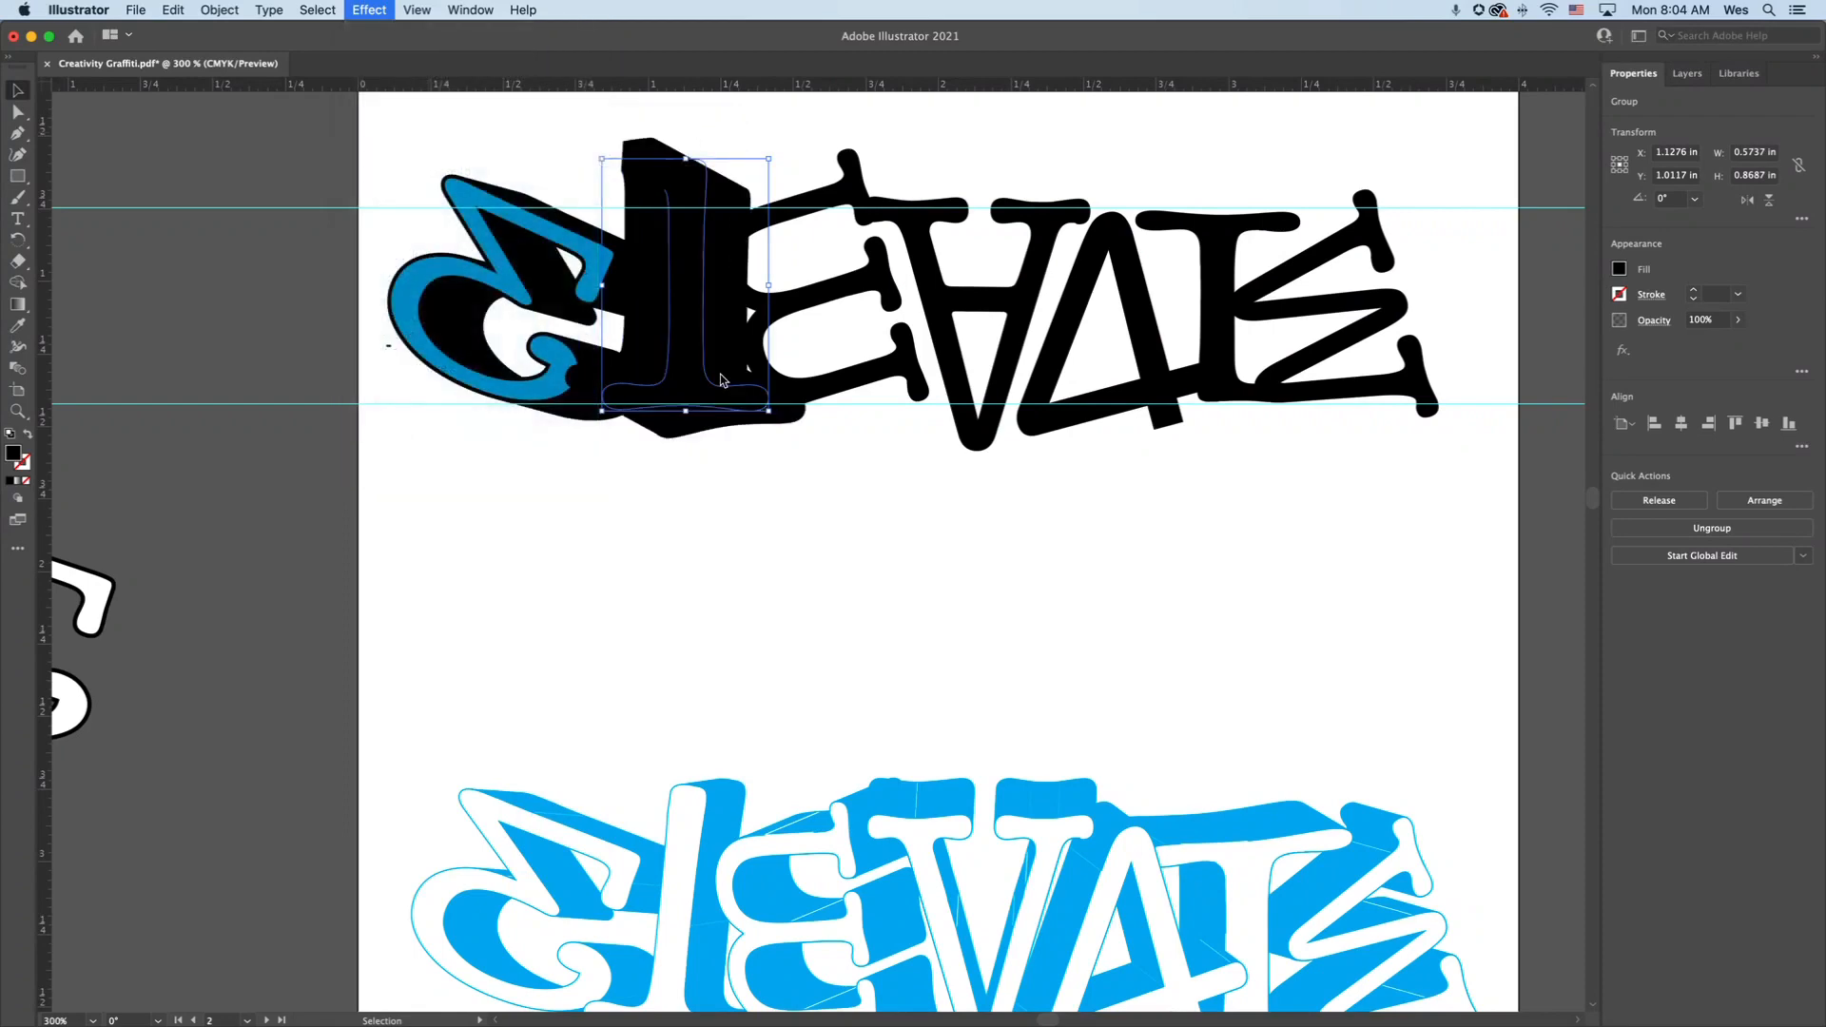
pyautogui.click(1004, 734)
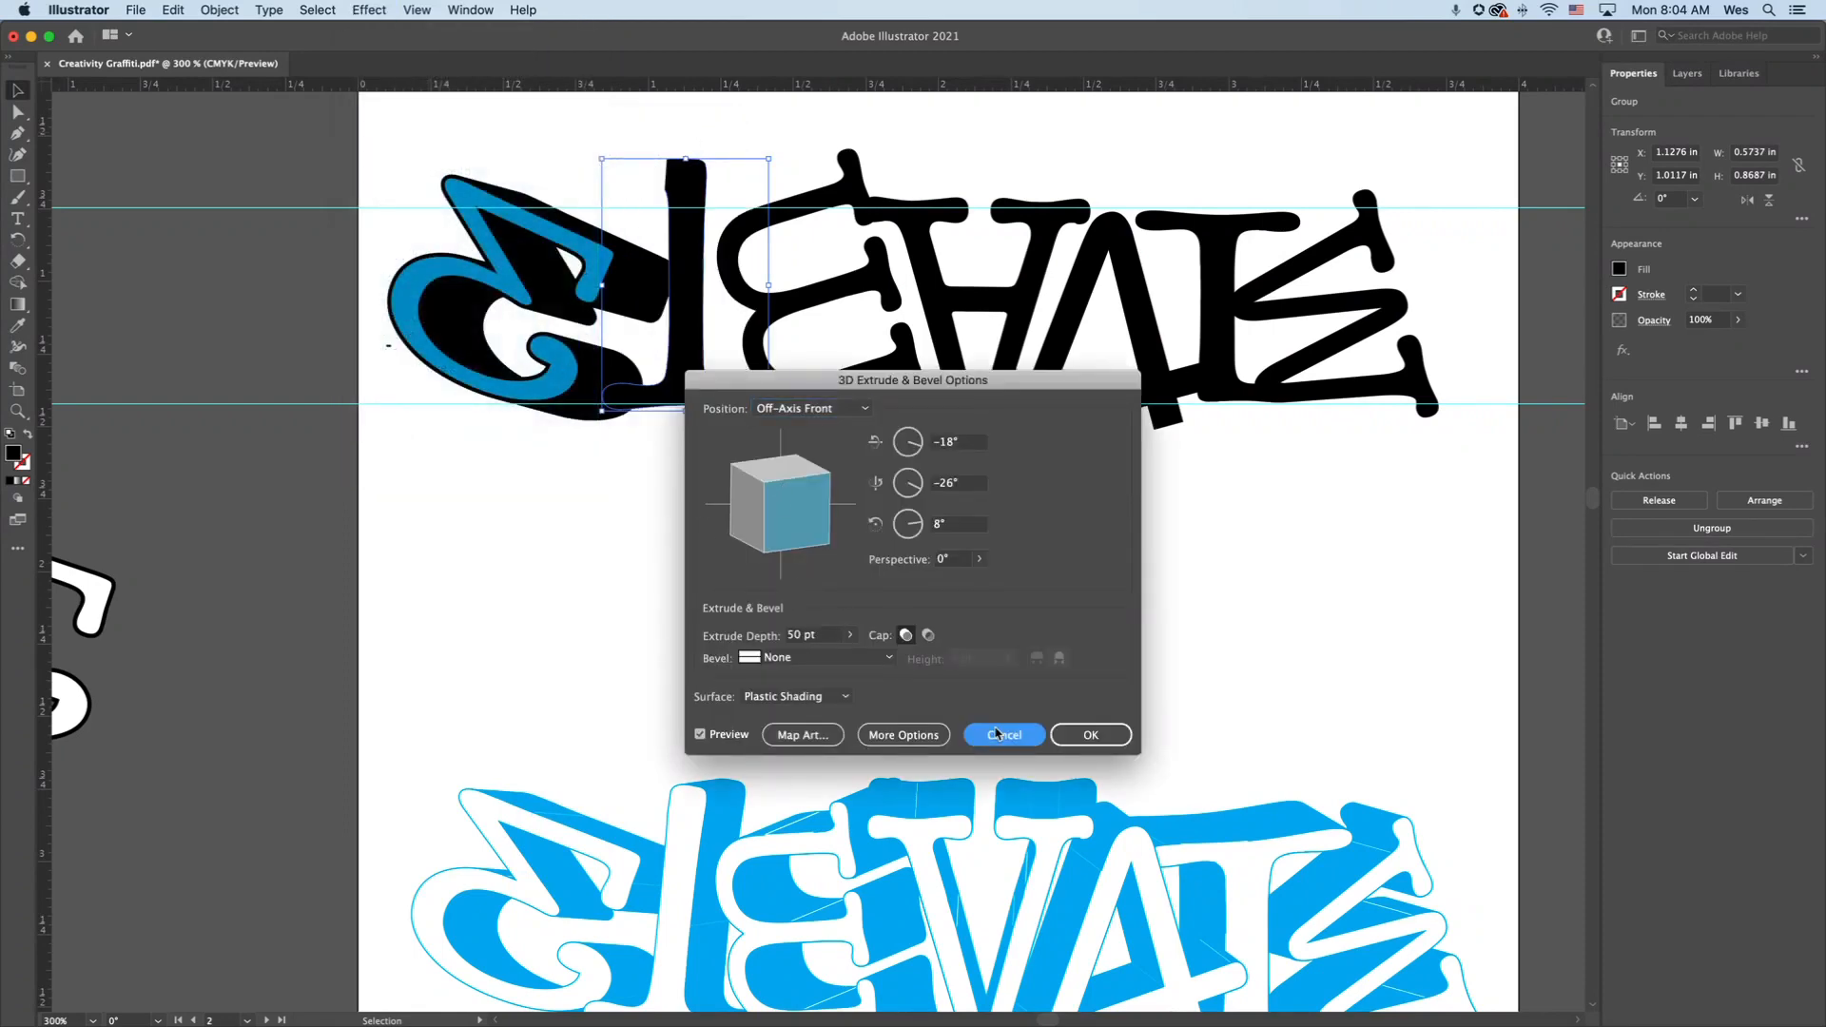
# Give the L the same bright blue fill and black stroke as the first E
pyautogui.click(1618, 269)
pyautogui.click(1617, 271)
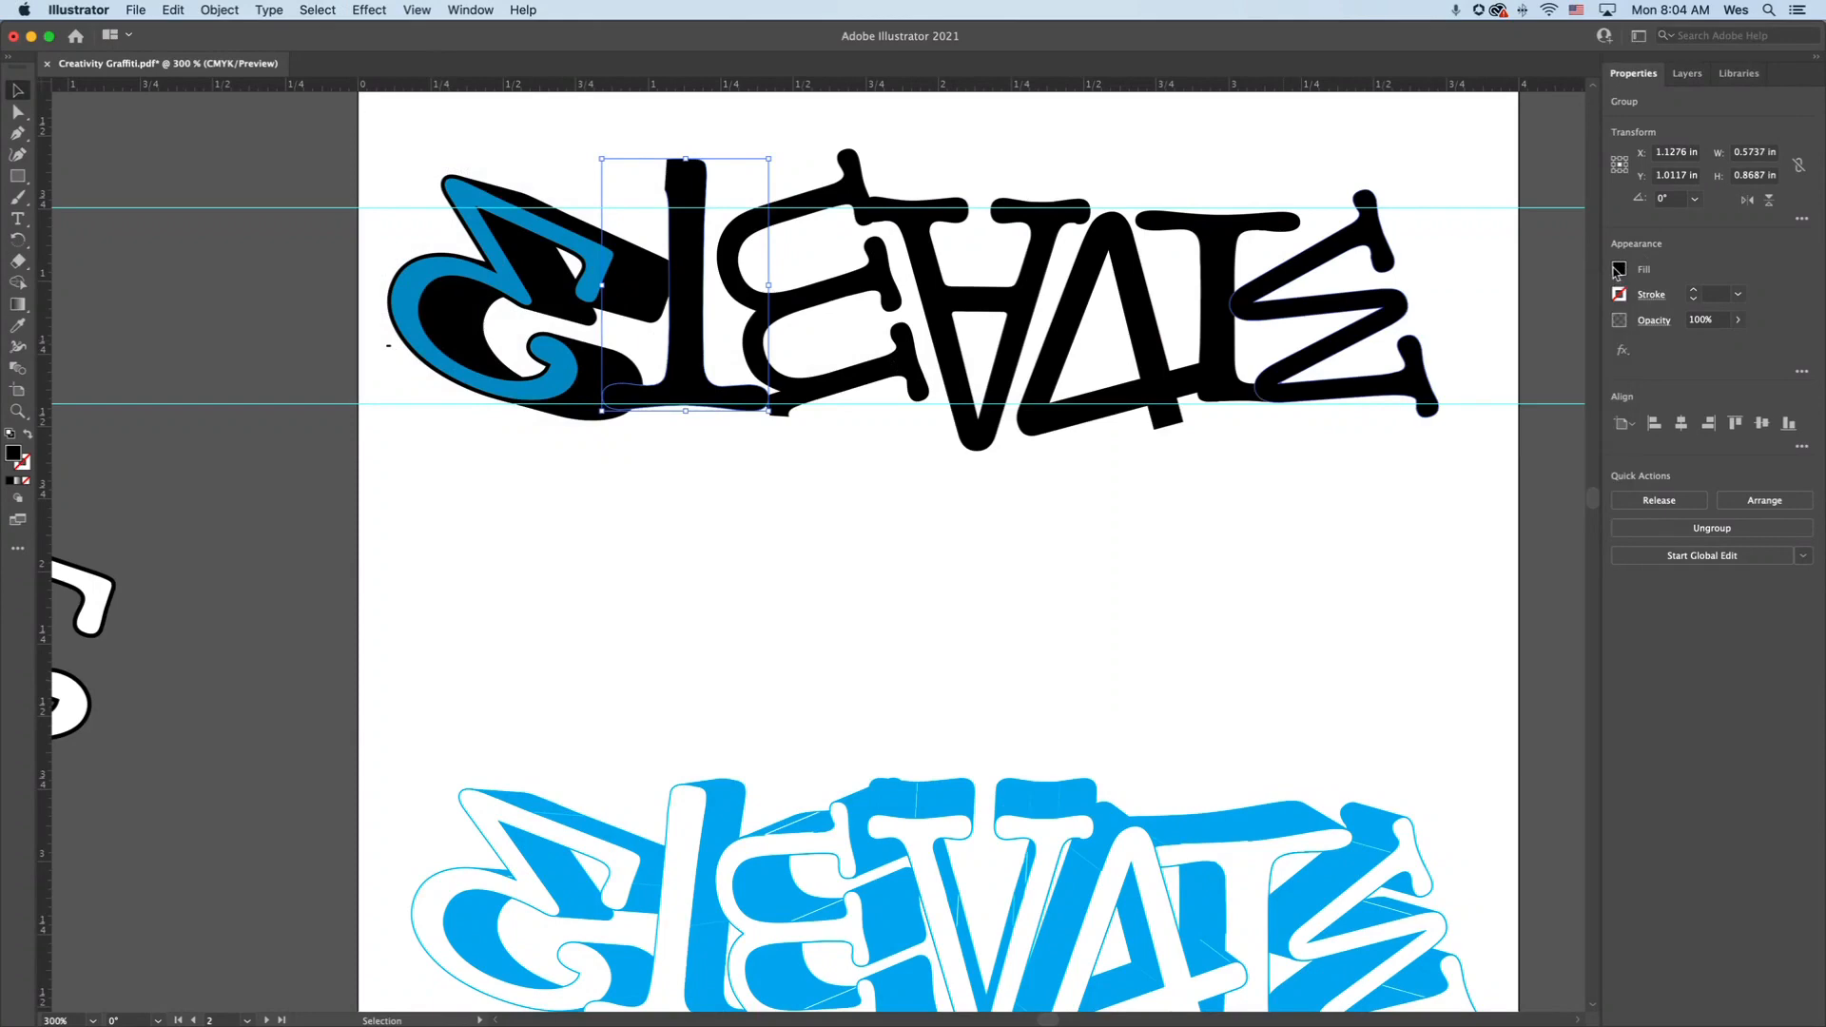
pyautogui.click(1617, 271)
pyautogui.click(1515, 333)
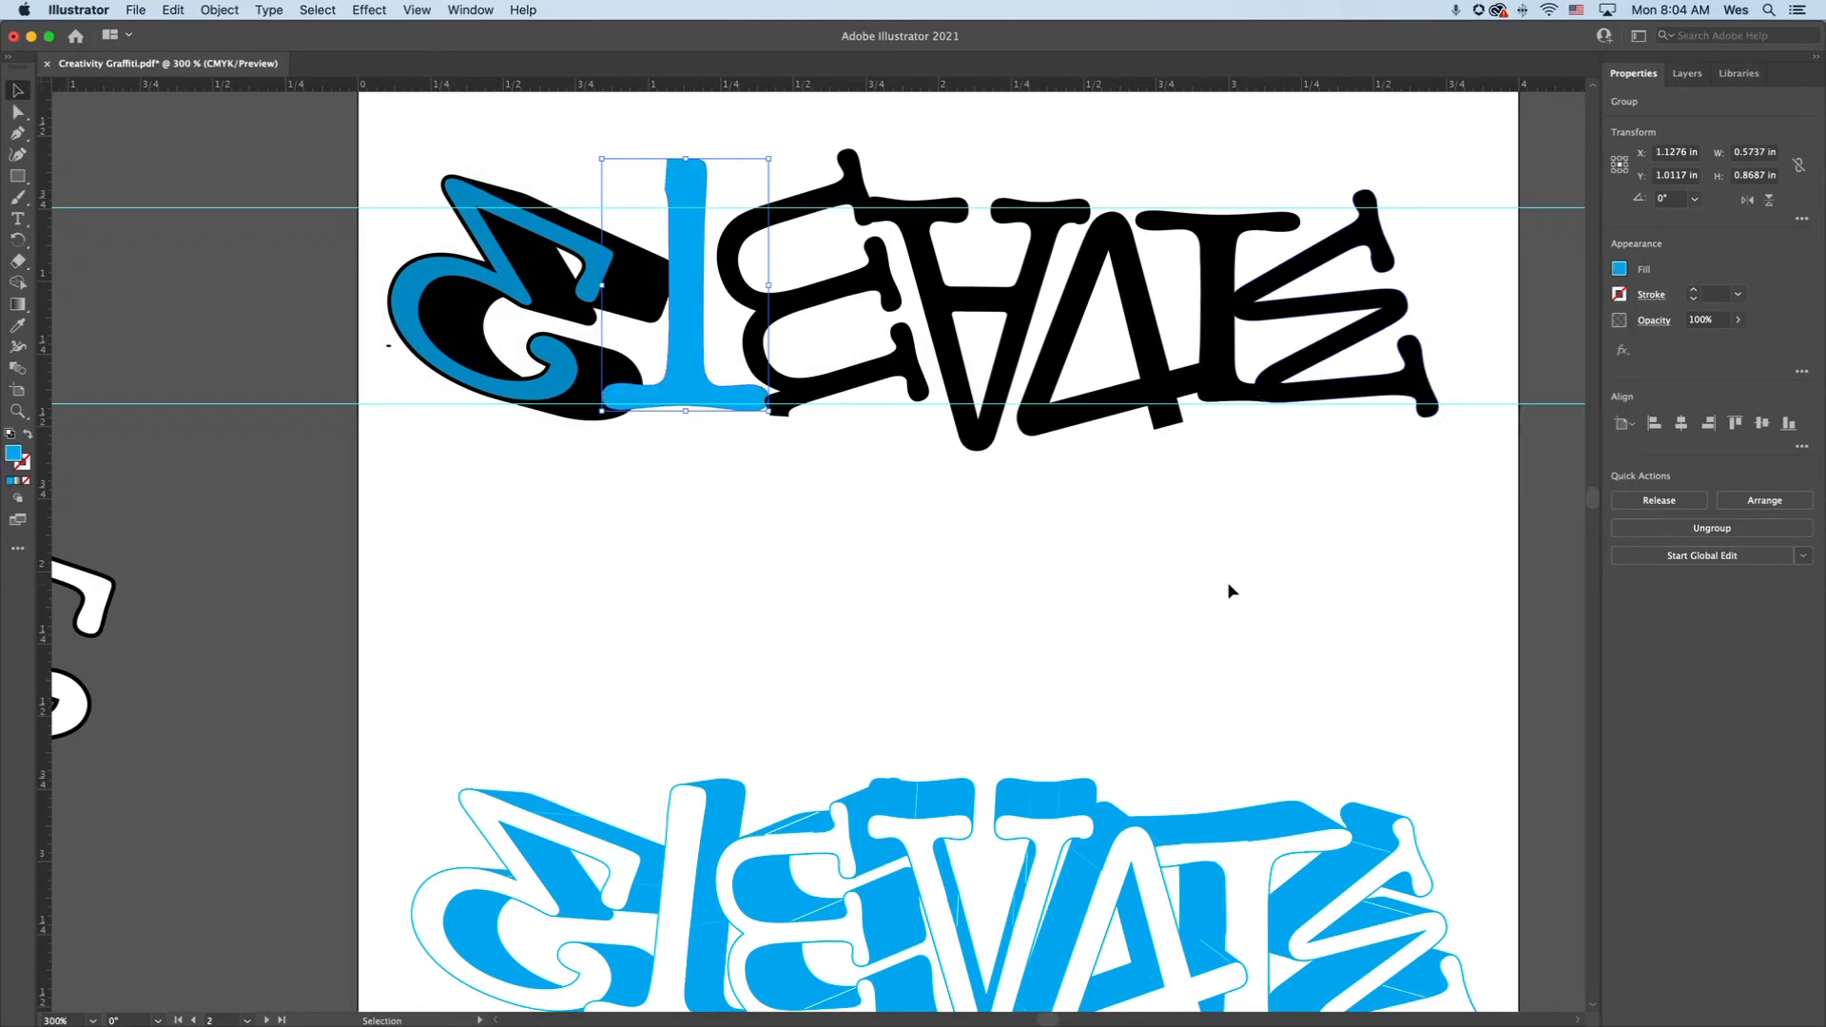
pyautogui.click(1619, 295)
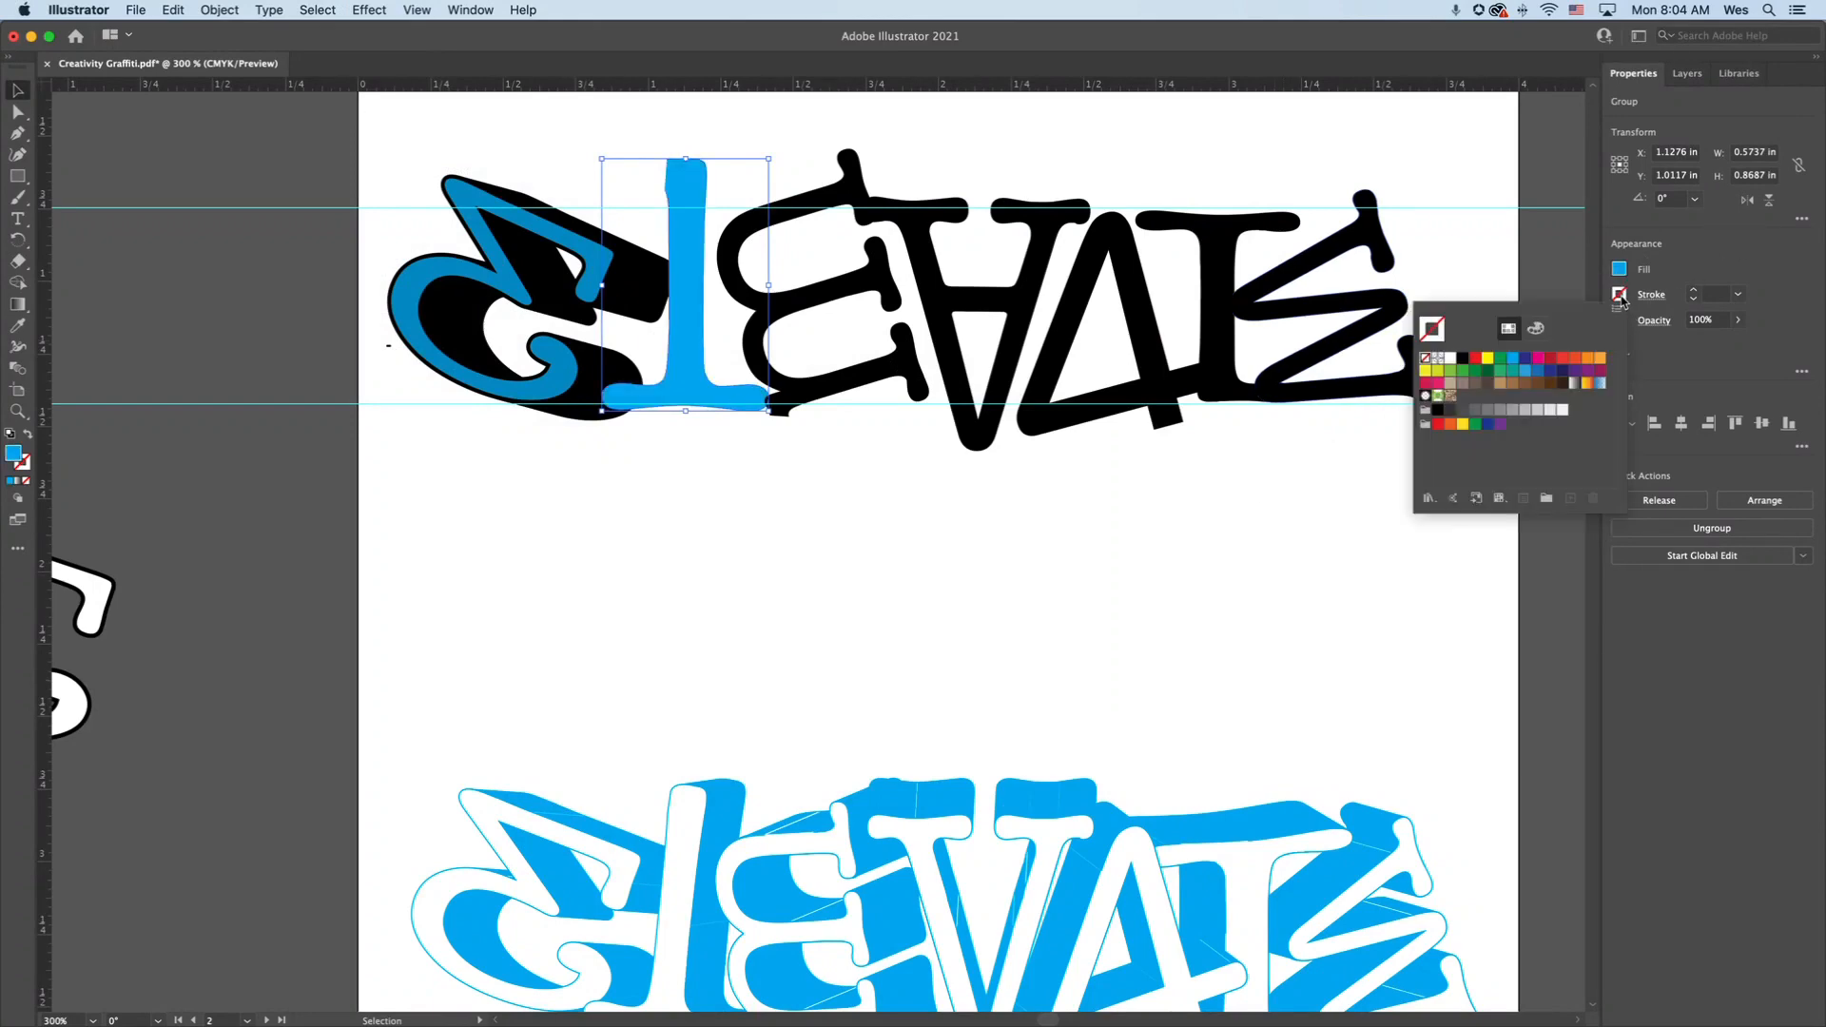
pyautogui.click(1462, 358)
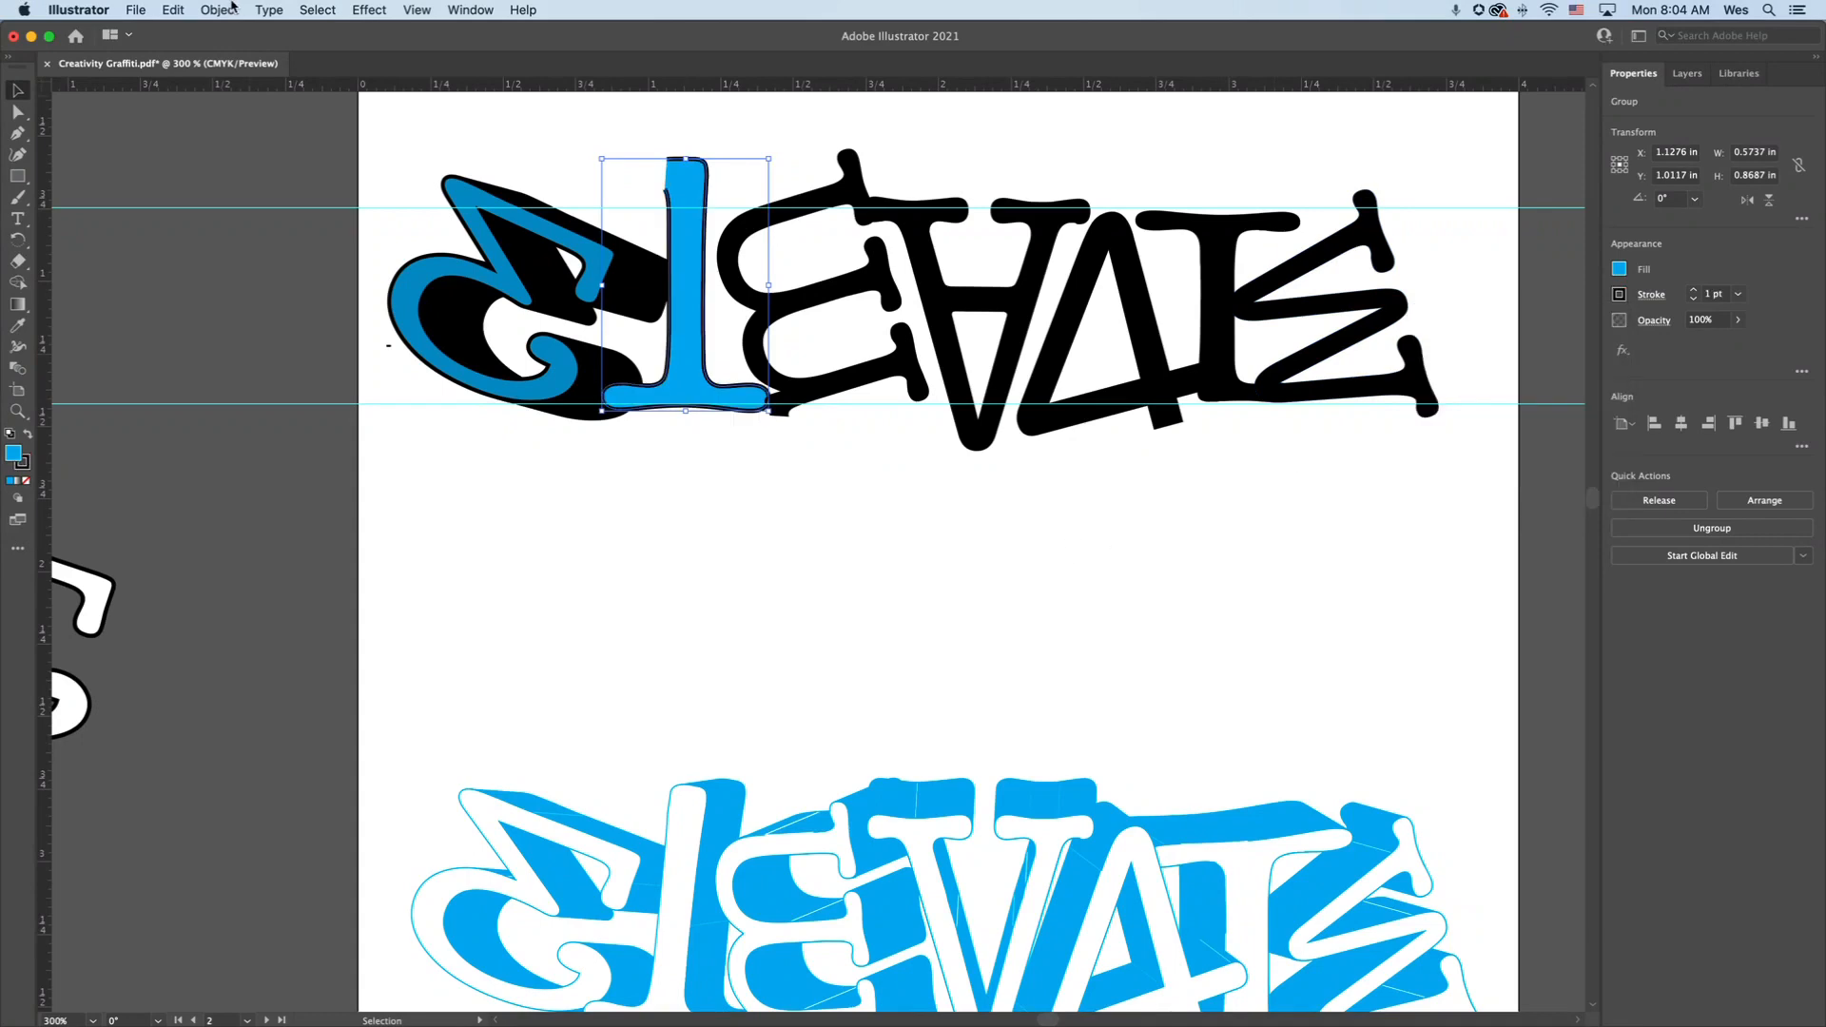
# Apply a 50 pt 3D Extrude & Bevel to the blue L, rotated to match the first E's angle, and deselect it
pyautogui.click(316, 9)
pyautogui.moveTo(369, 10)
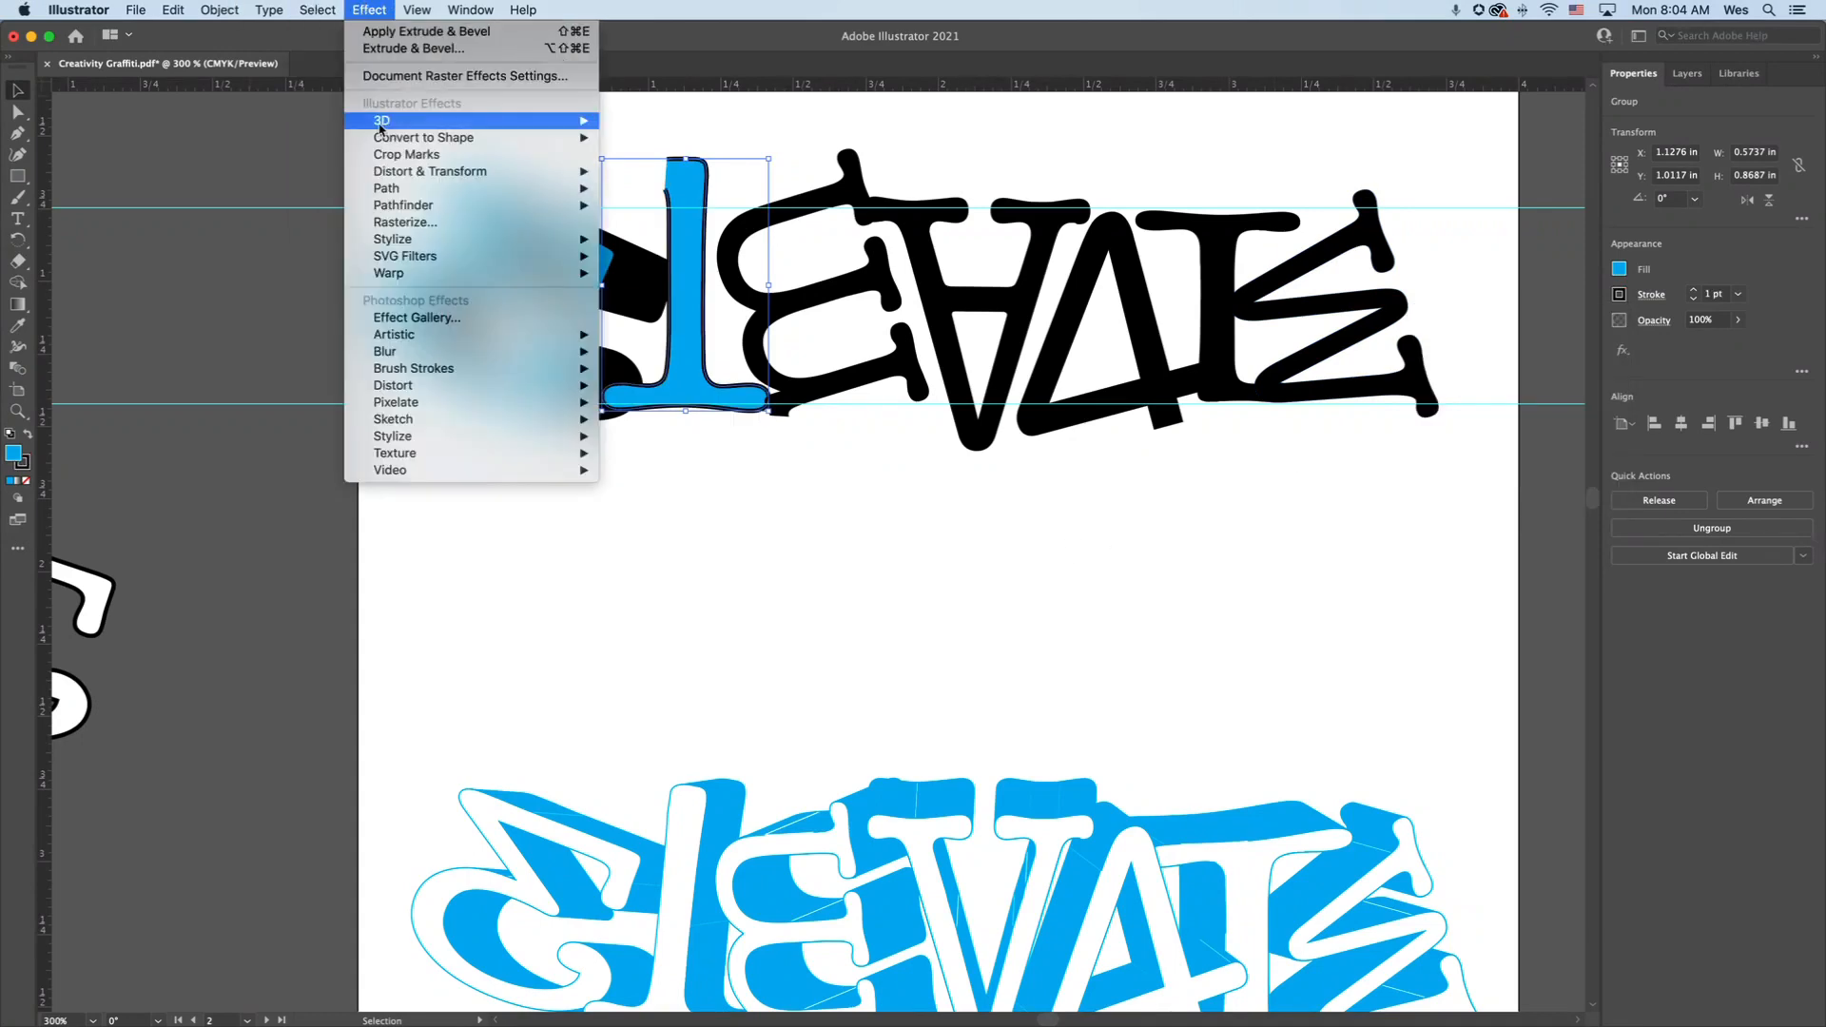
pyautogui.moveTo(393, 125)
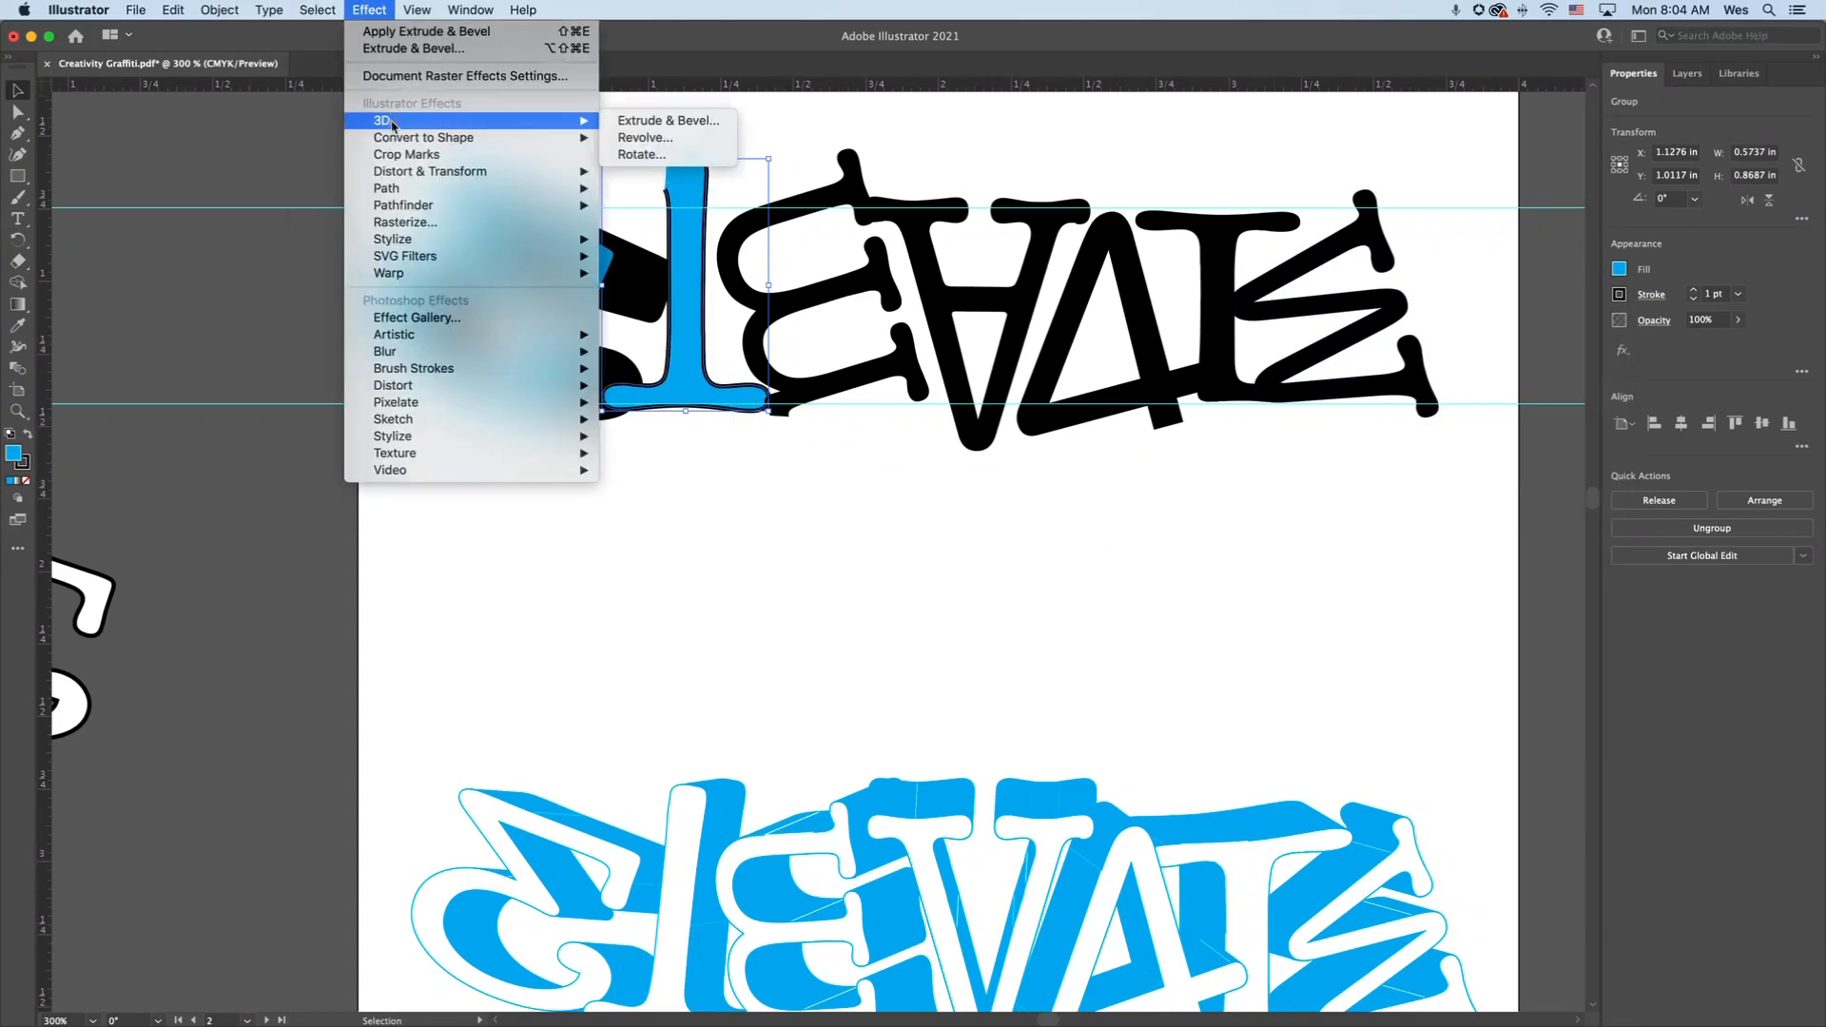
pyautogui.click(670, 121)
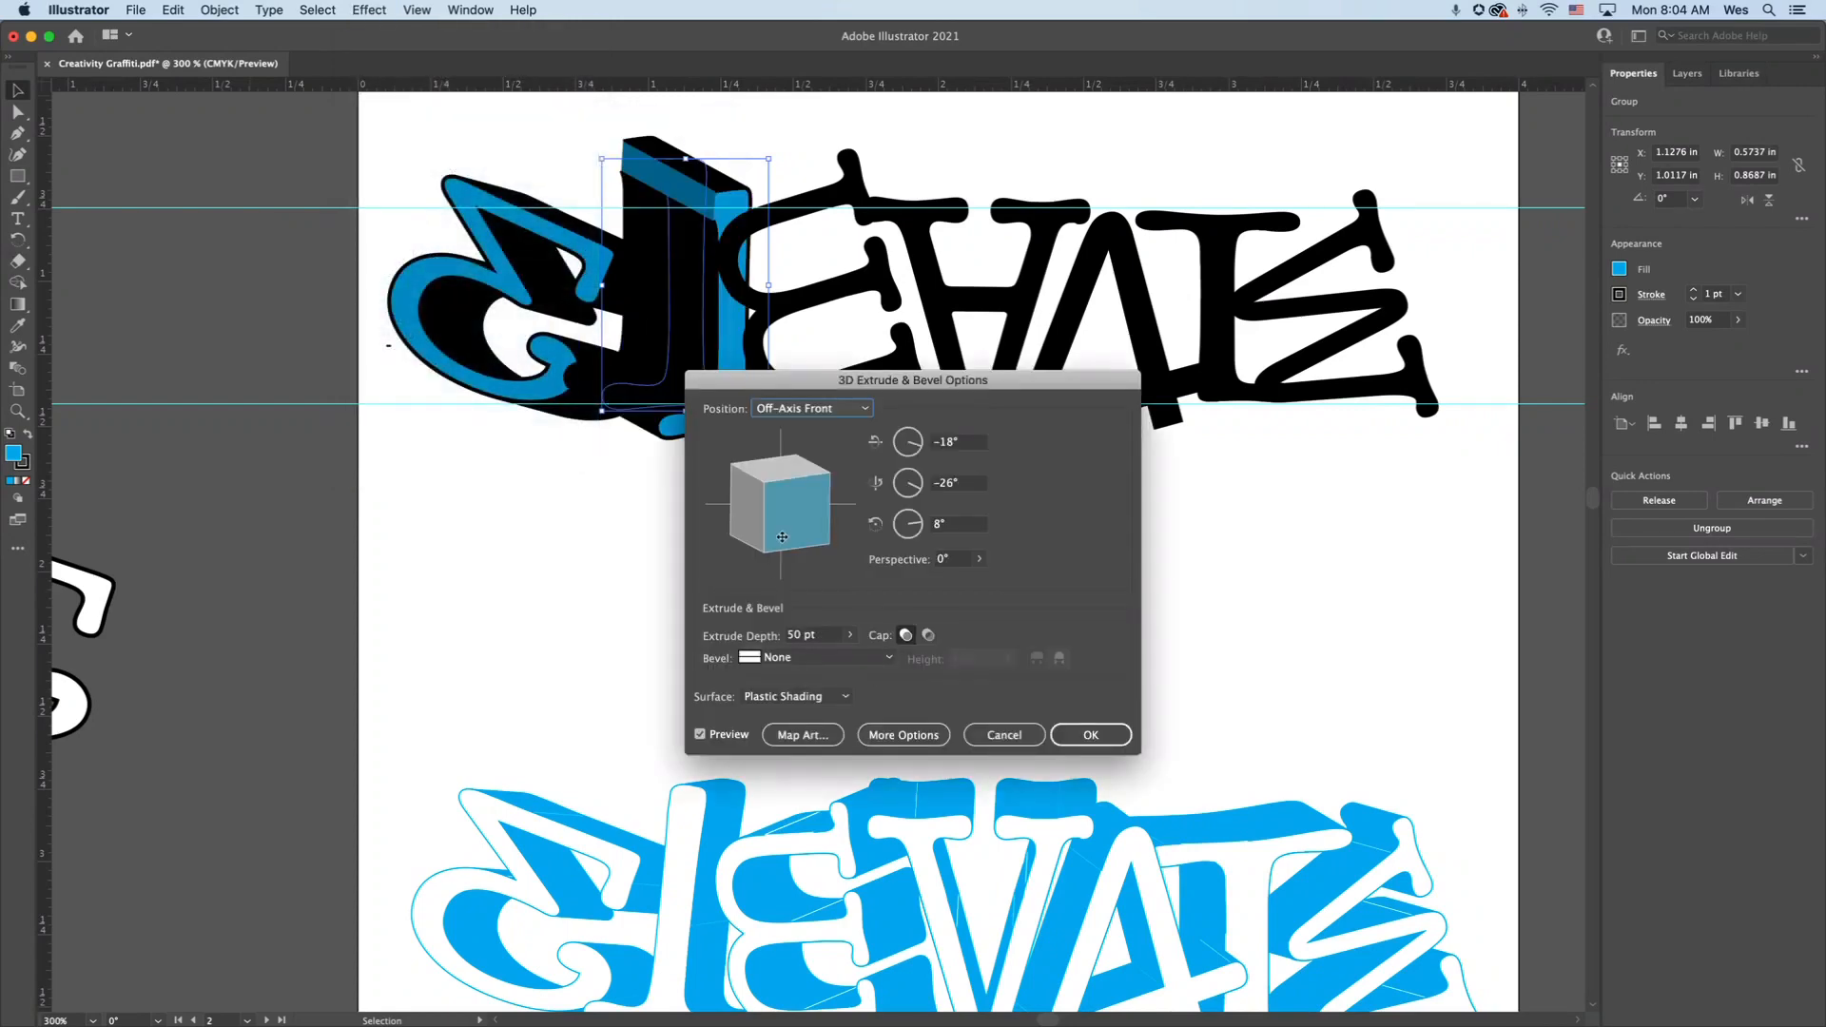
pyautogui.moveTo(766, 524); pyautogui.dragTo(796, 552)
pyautogui.click(1088, 735)
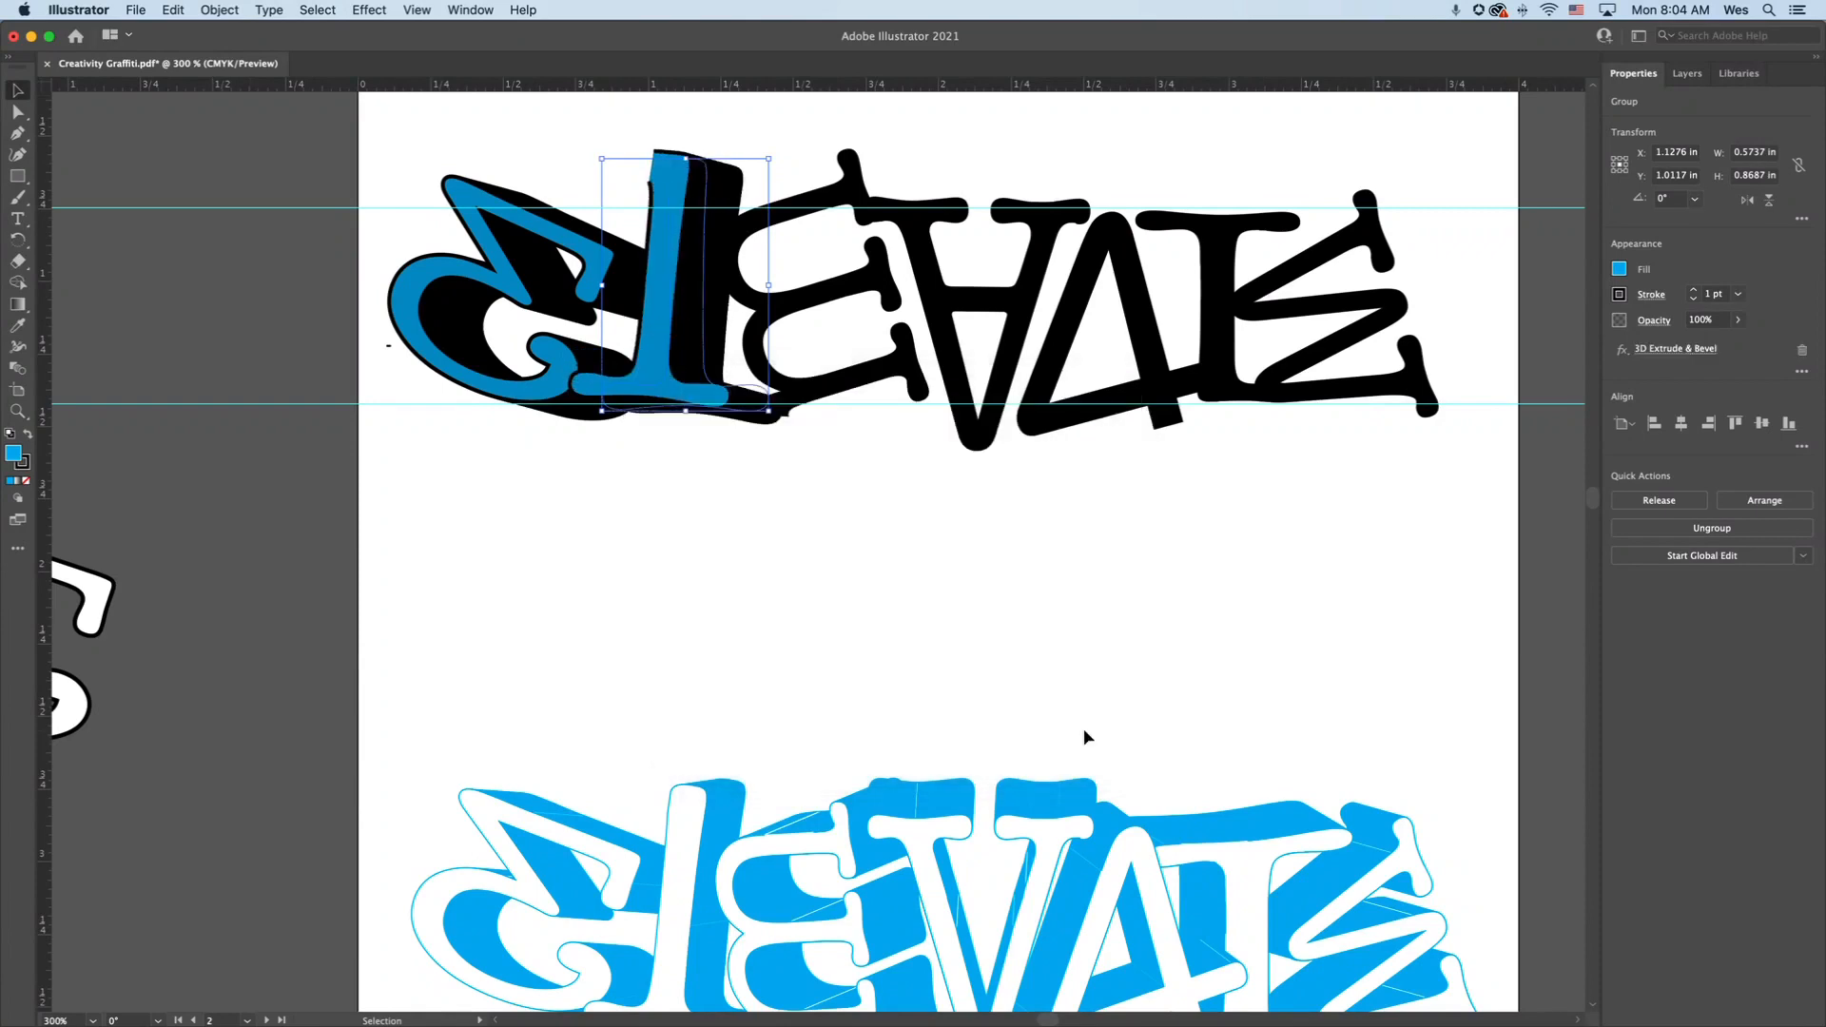
pyautogui.click(557, 568)
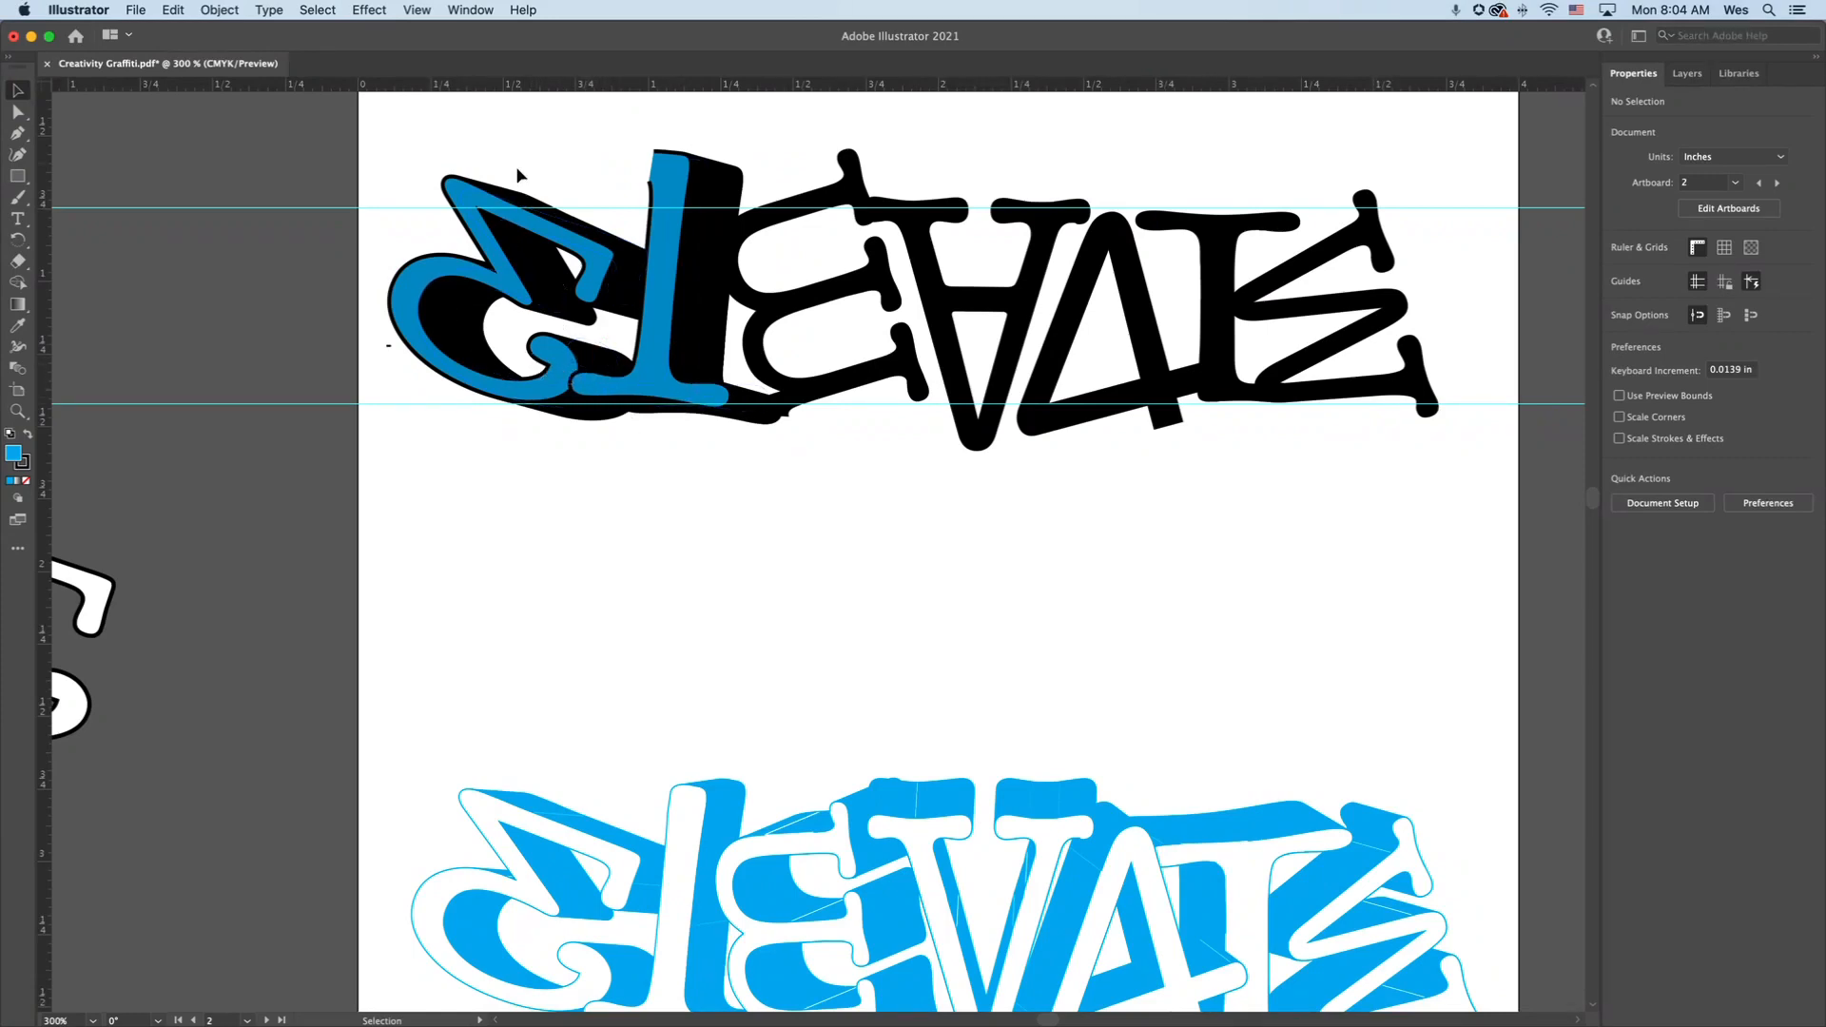
# Bring the blue first E to the front of the stacking order and deselect it
pyautogui.click(506, 226)
pyautogui.click(229, 9)
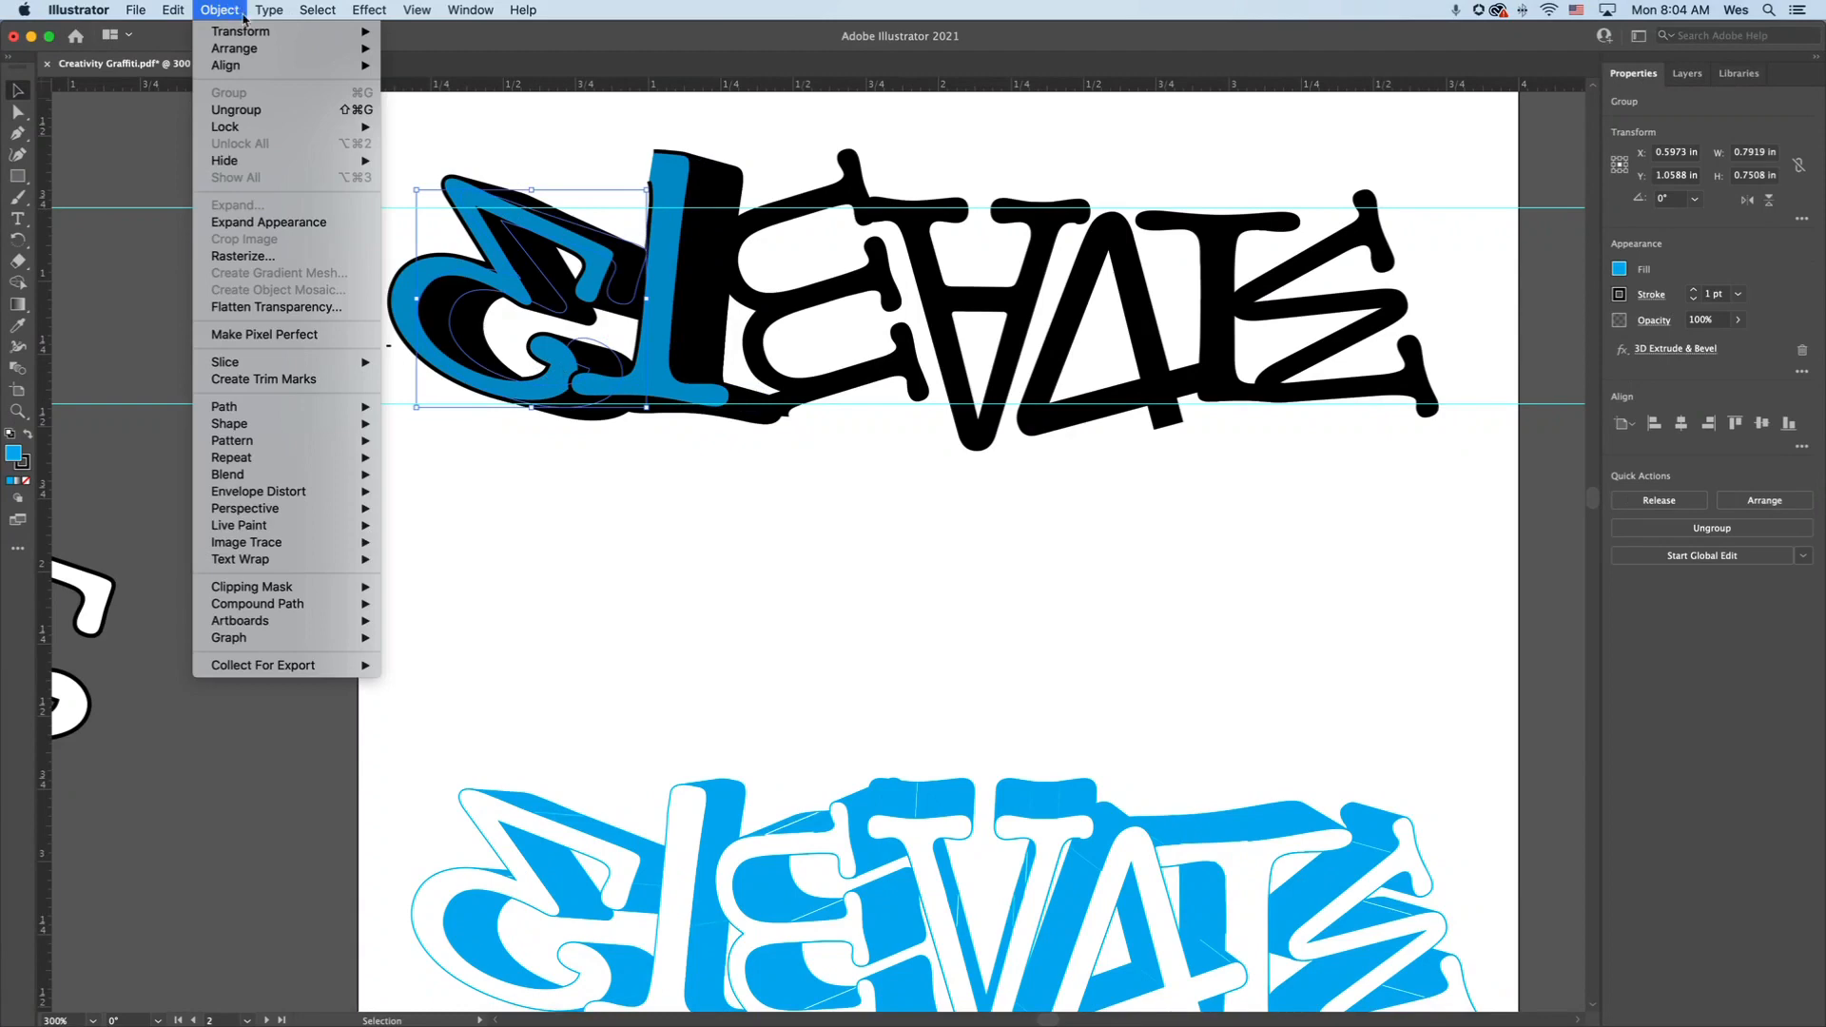
pyautogui.moveTo(253, 48)
pyautogui.click(459, 50)
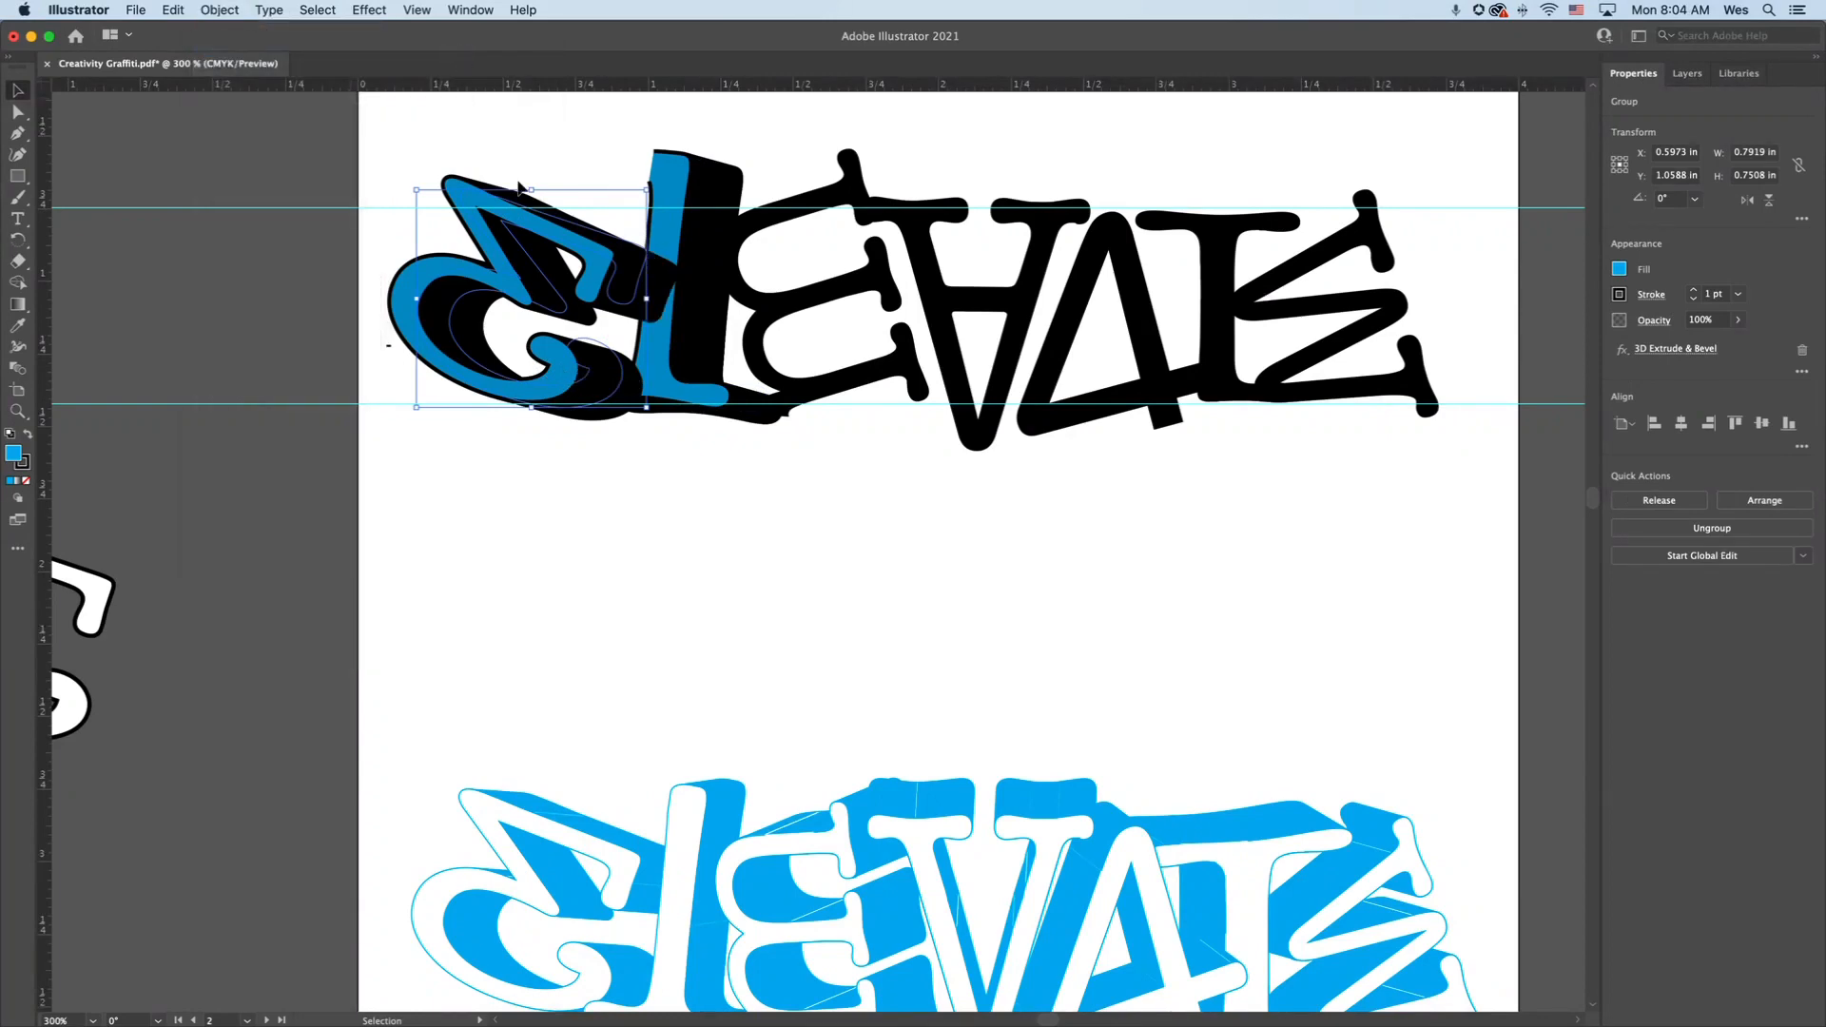
pyautogui.click(616, 555)
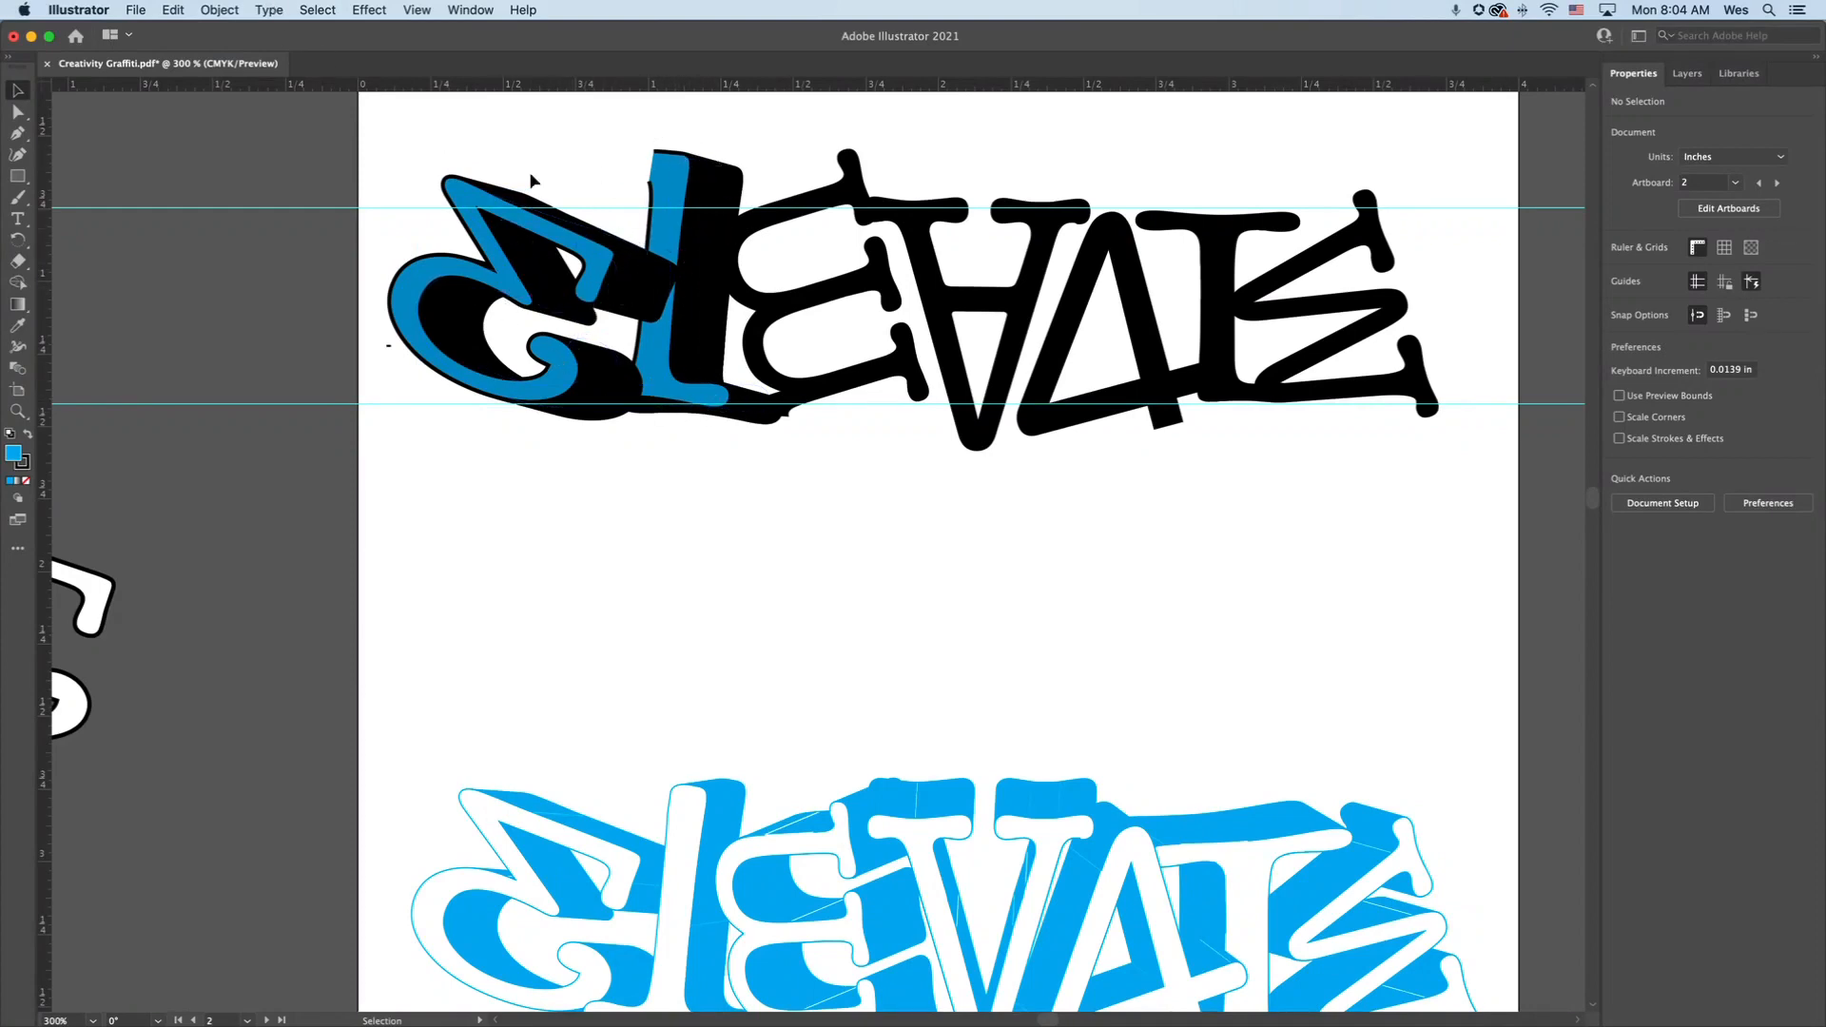
# Select the blue first E and send it backward one level at a time, three times
pyautogui.click(573, 243)
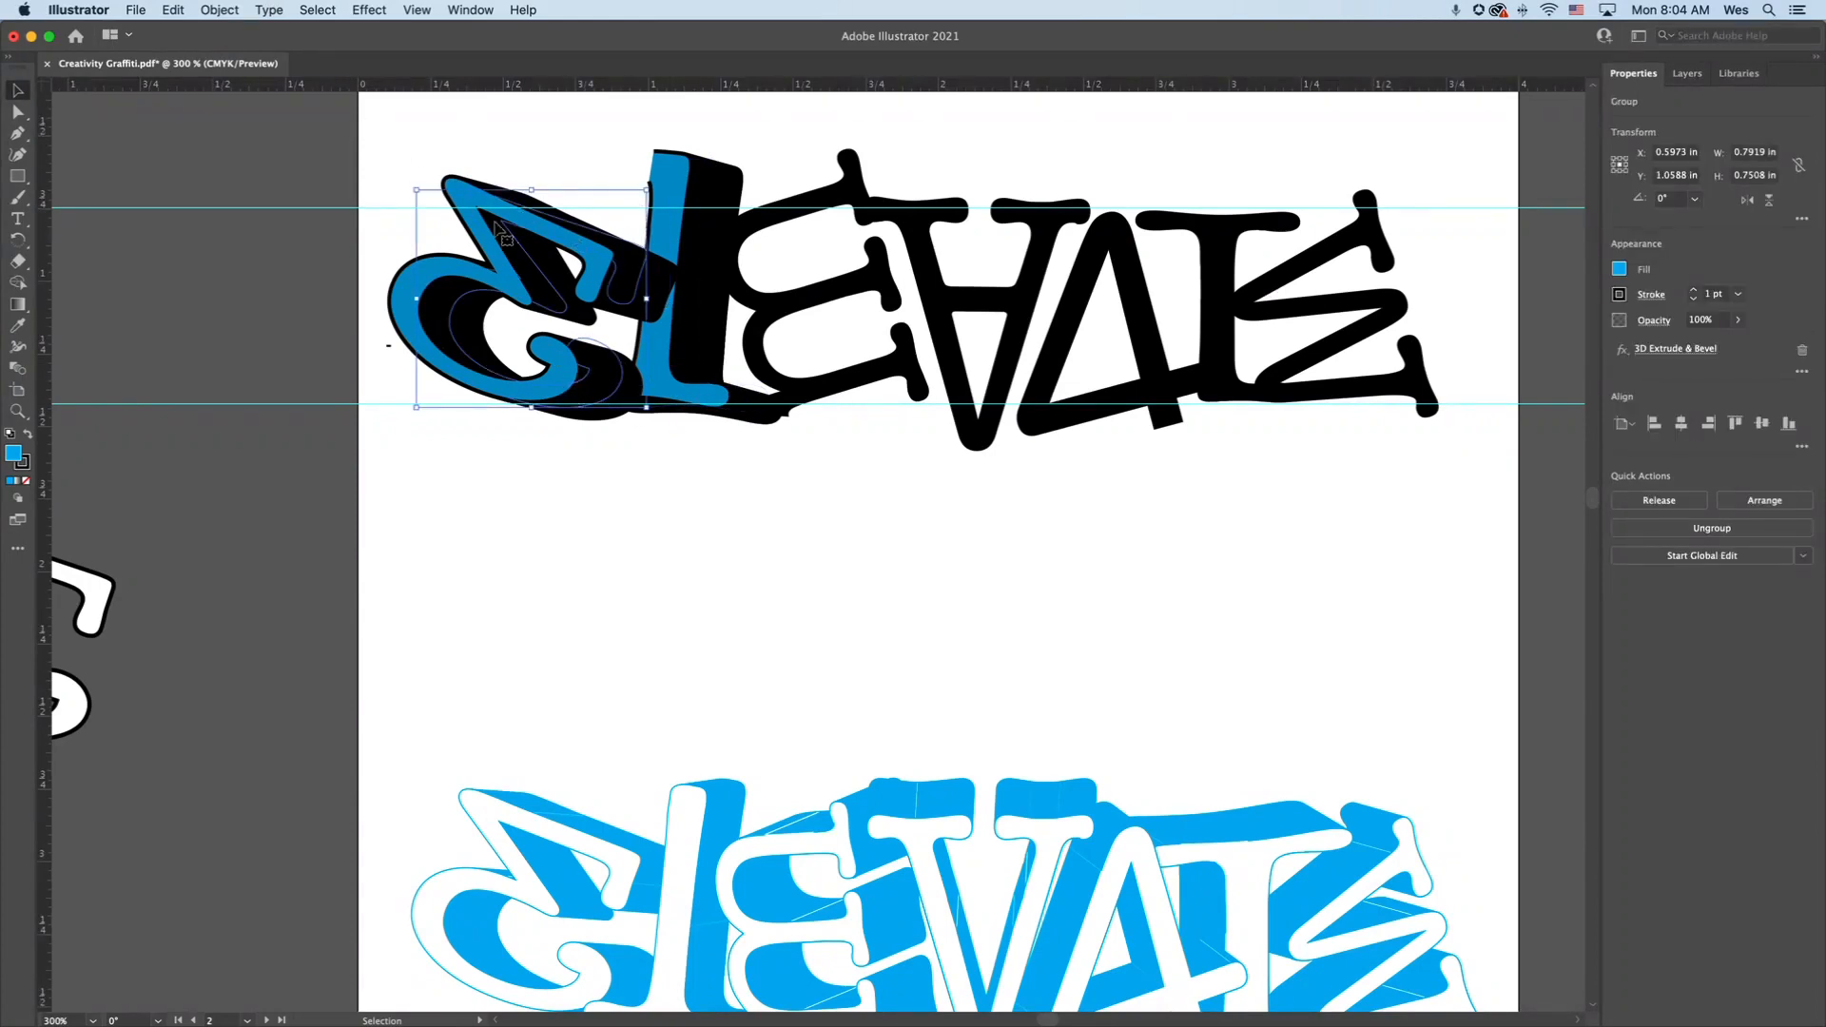
pyautogui.click(228, 10)
pyautogui.moveTo(250, 49)
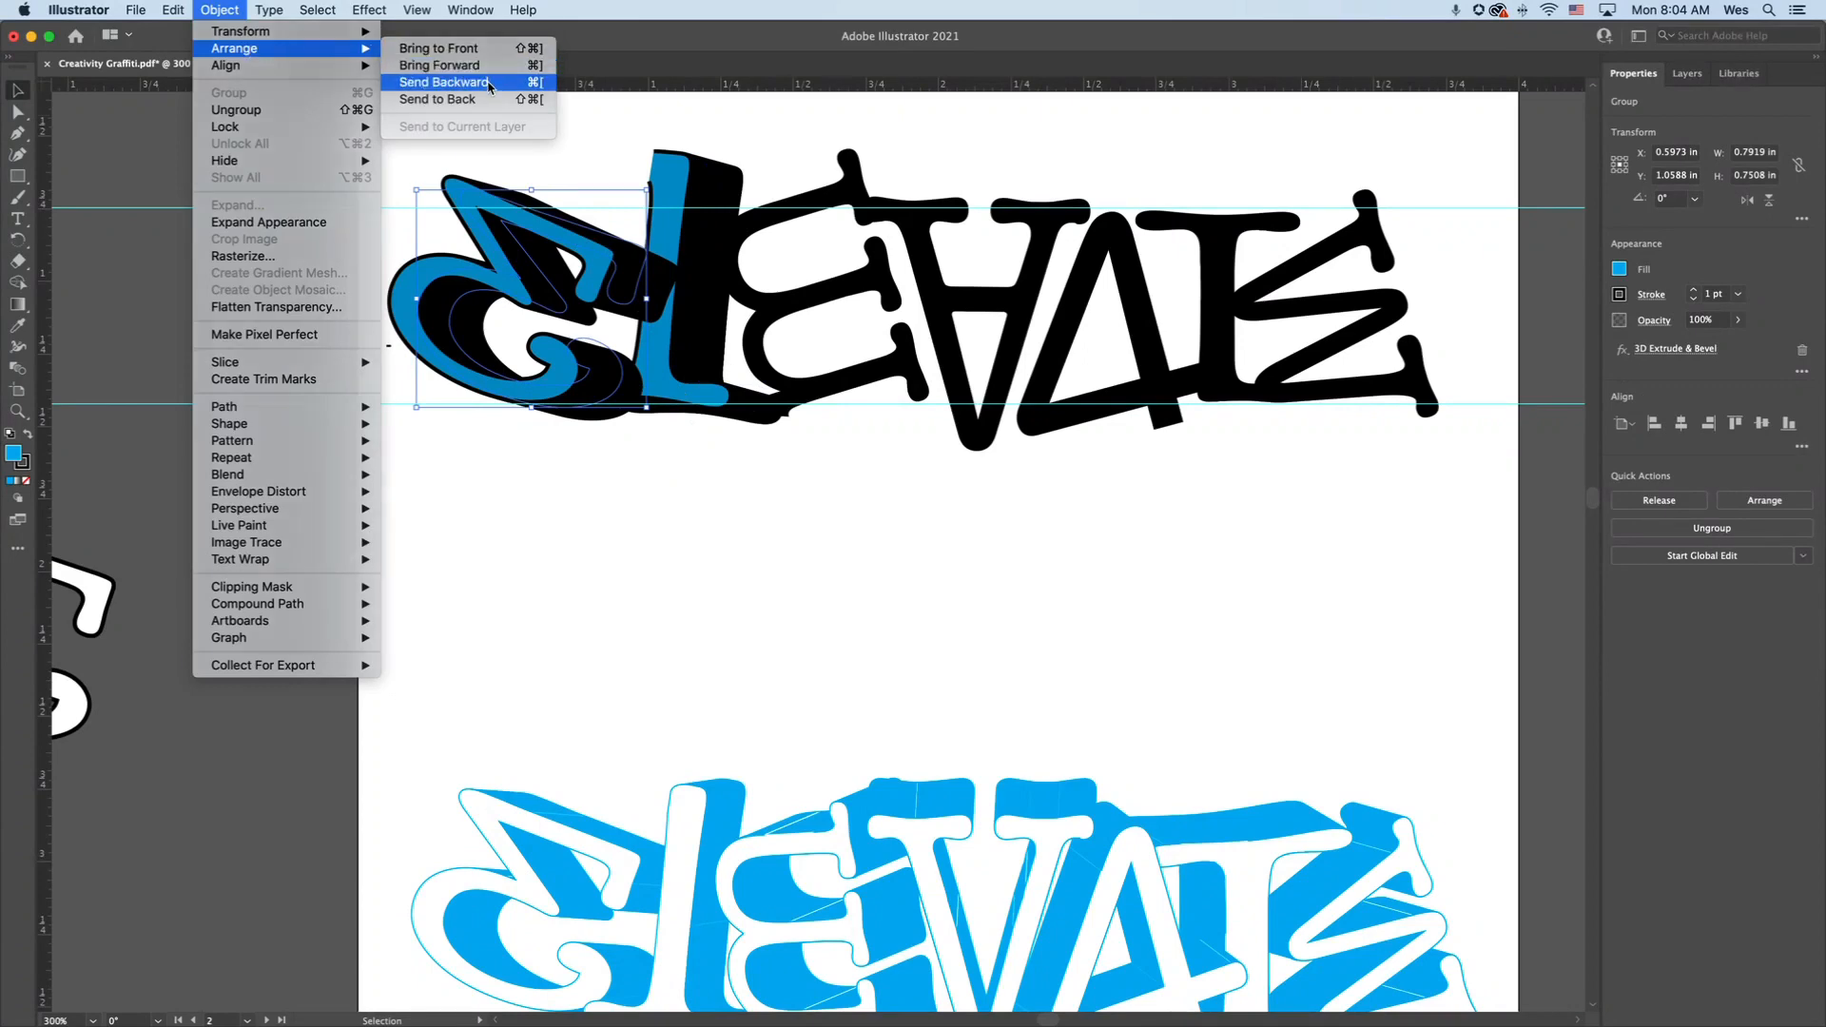
pyautogui.click(488, 84)
pyautogui.click(174, 10)
pyautogui.moveTo(219, 10)
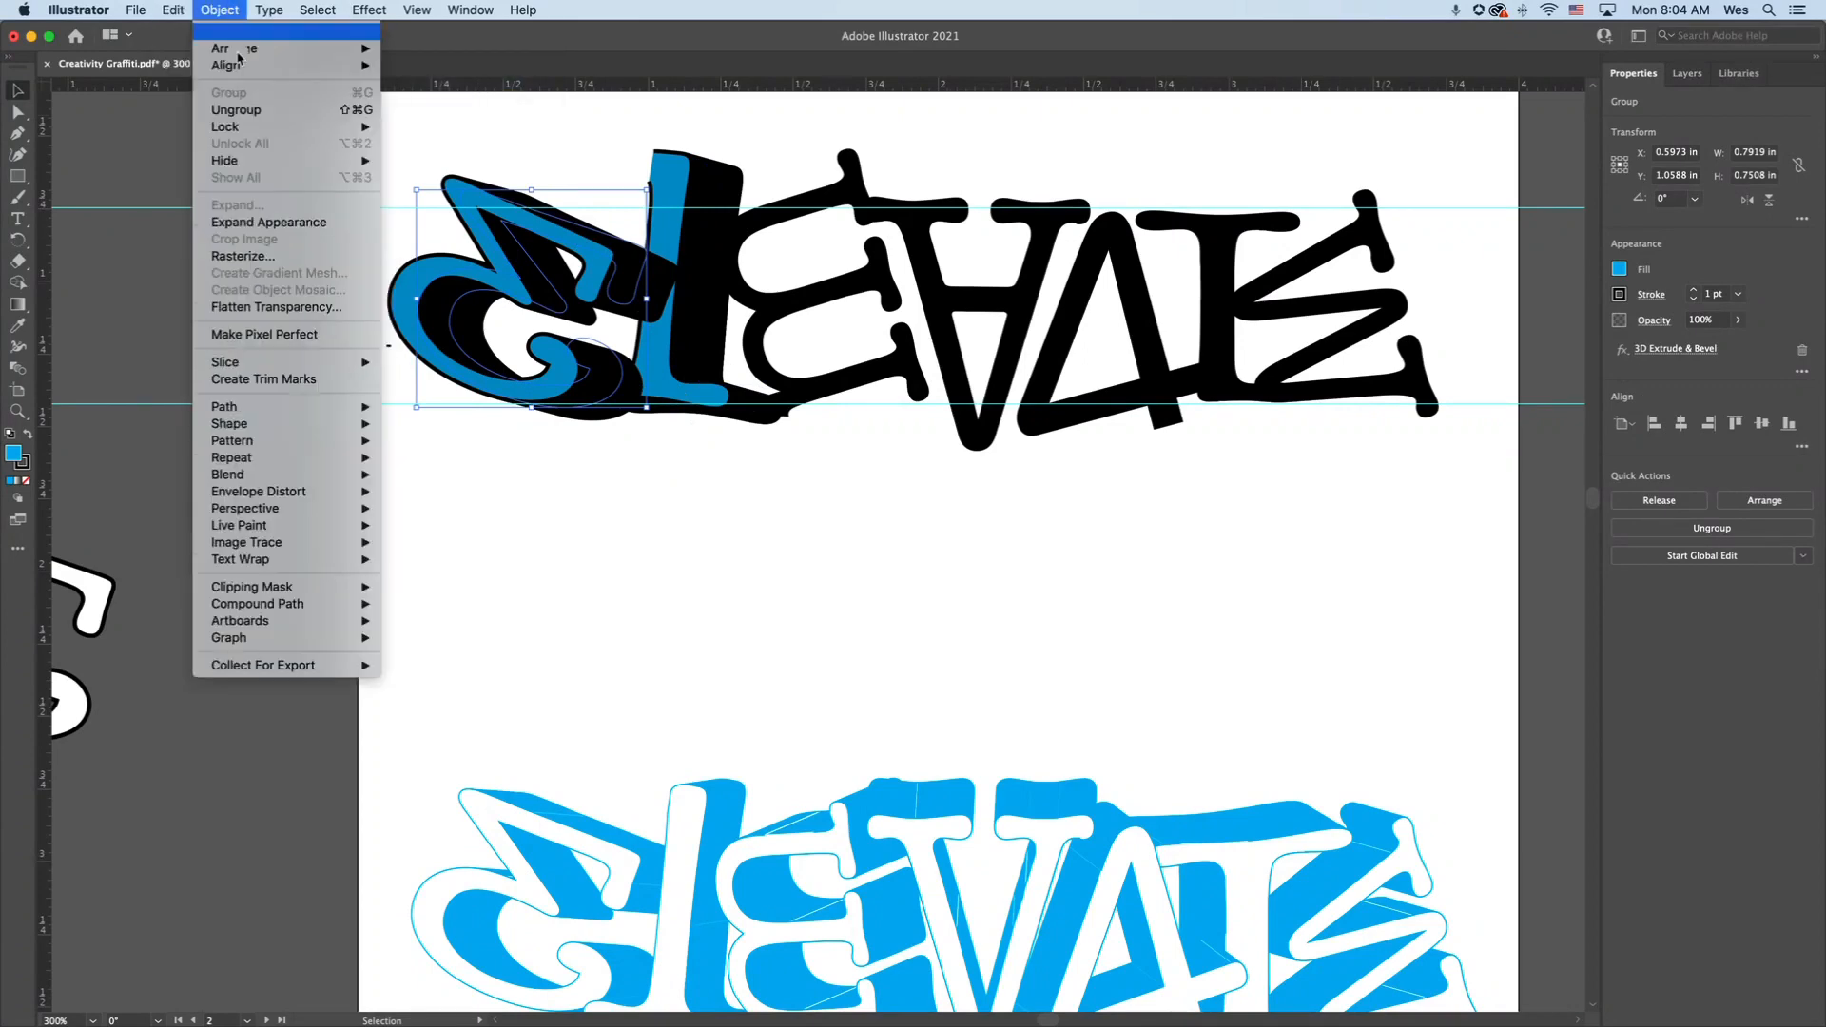
pyautogui.moveTo(237, 49)
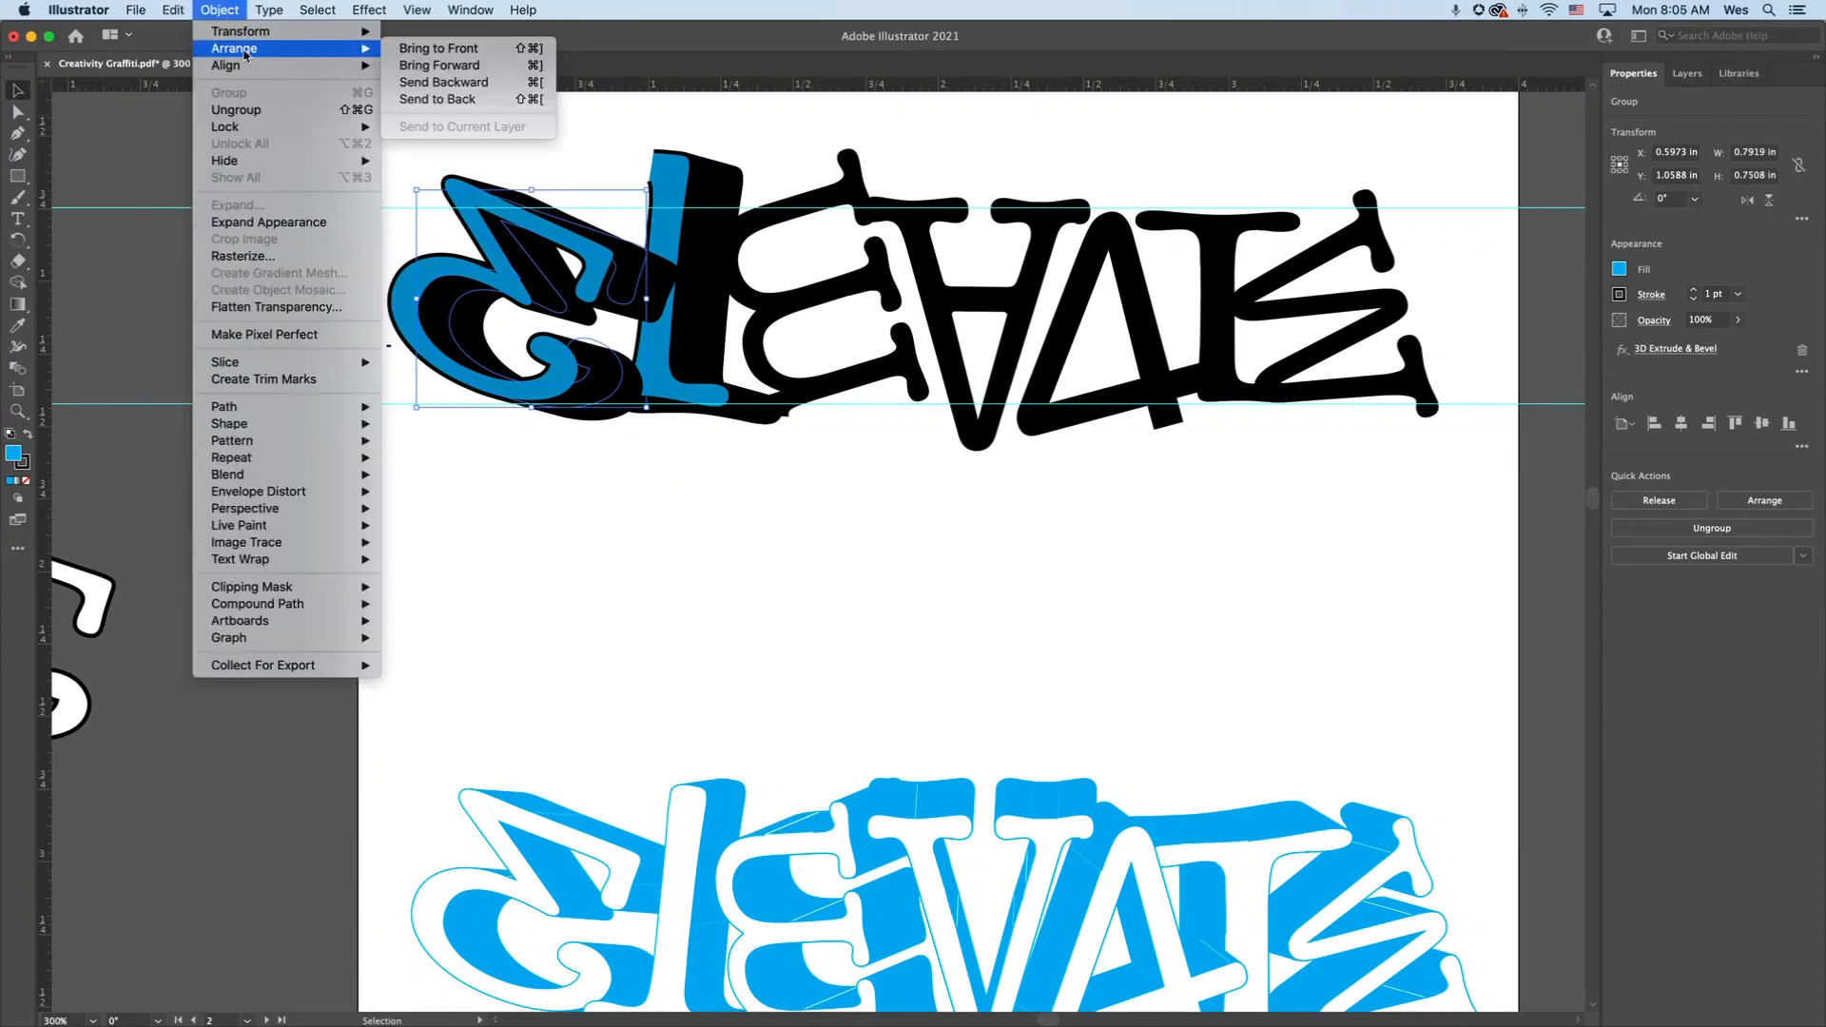
pyautogui.click(449, 84)
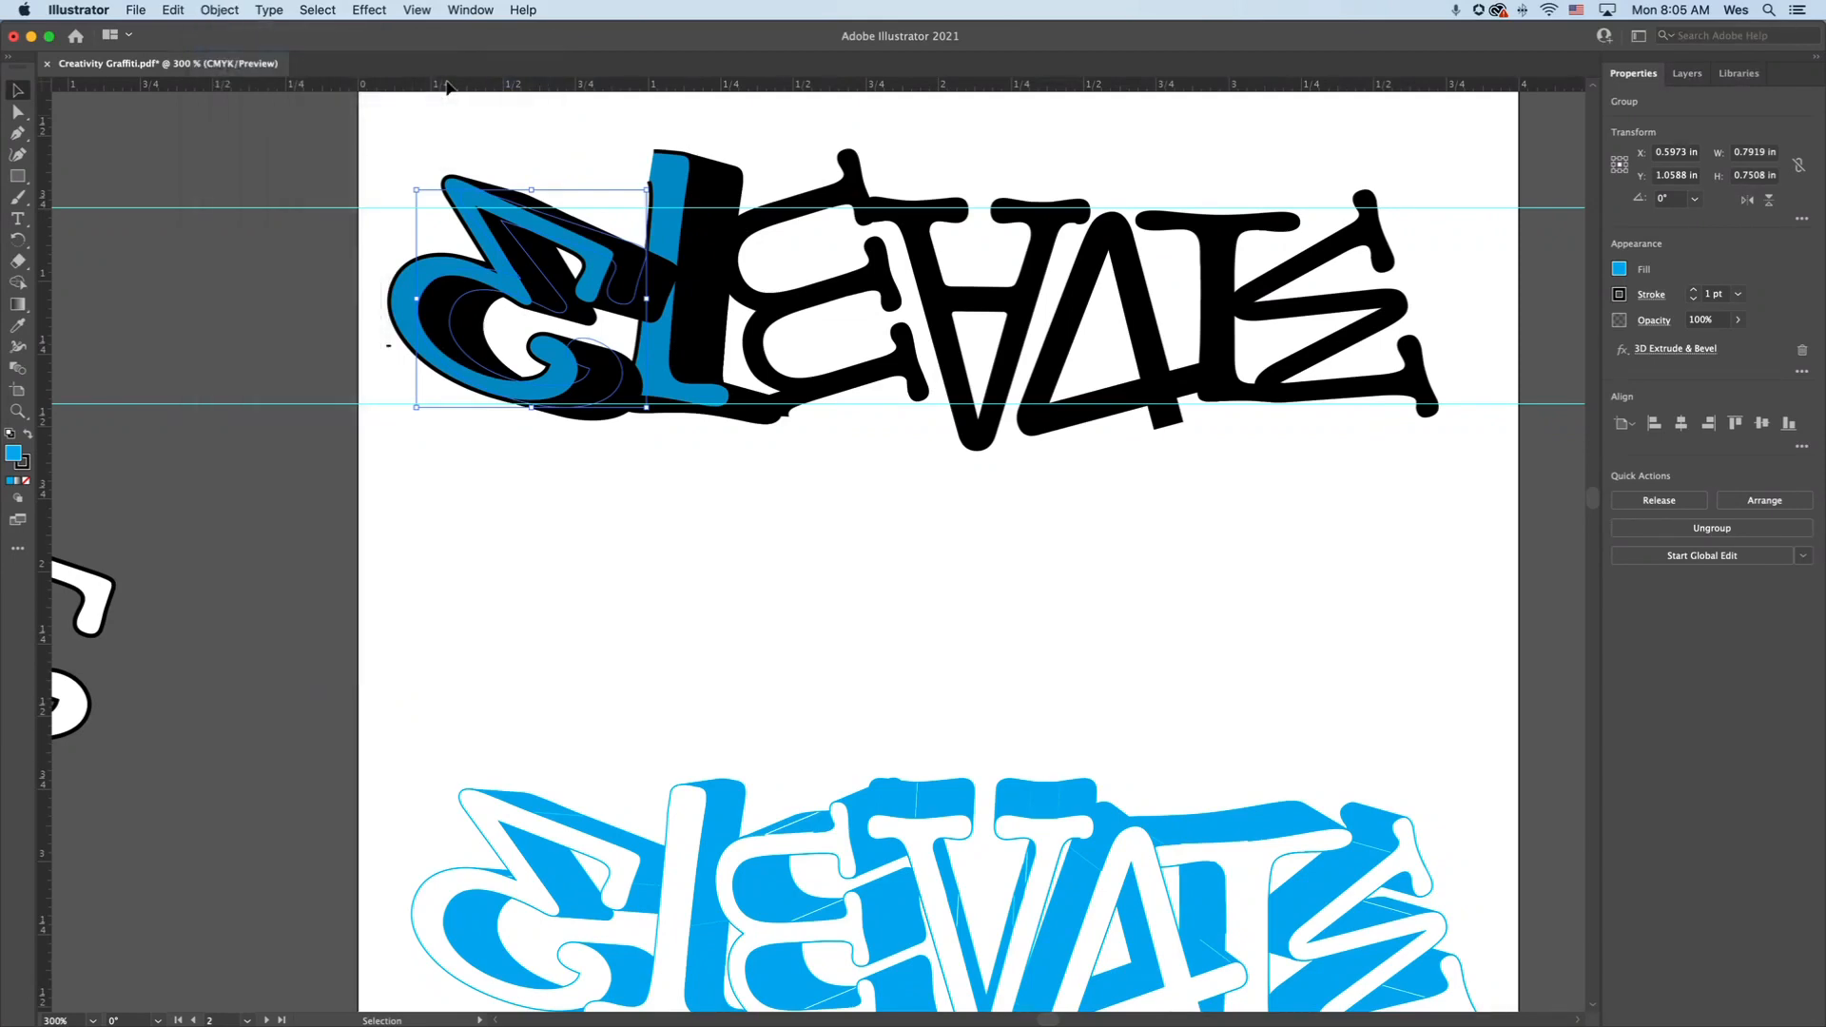
pyautogui.click(229, 10)
pyautogui.moveTo(251, 49)
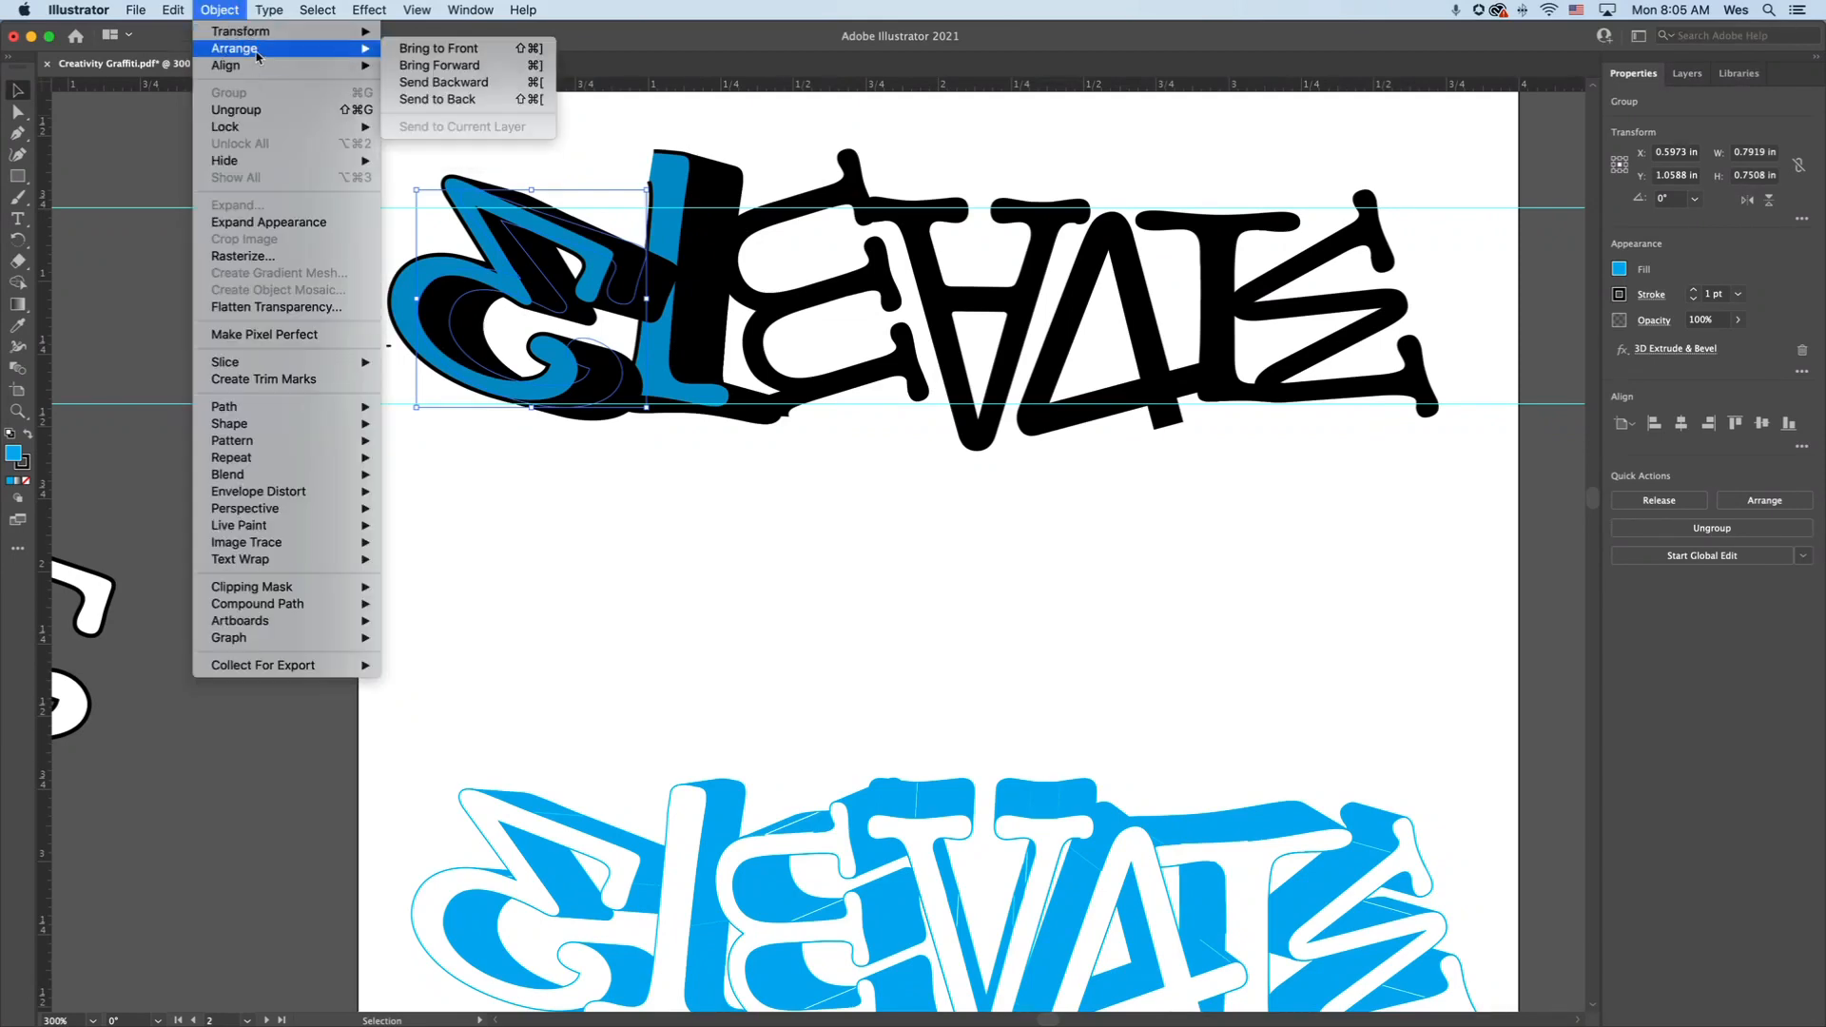
pyautogui.click(547, 84)
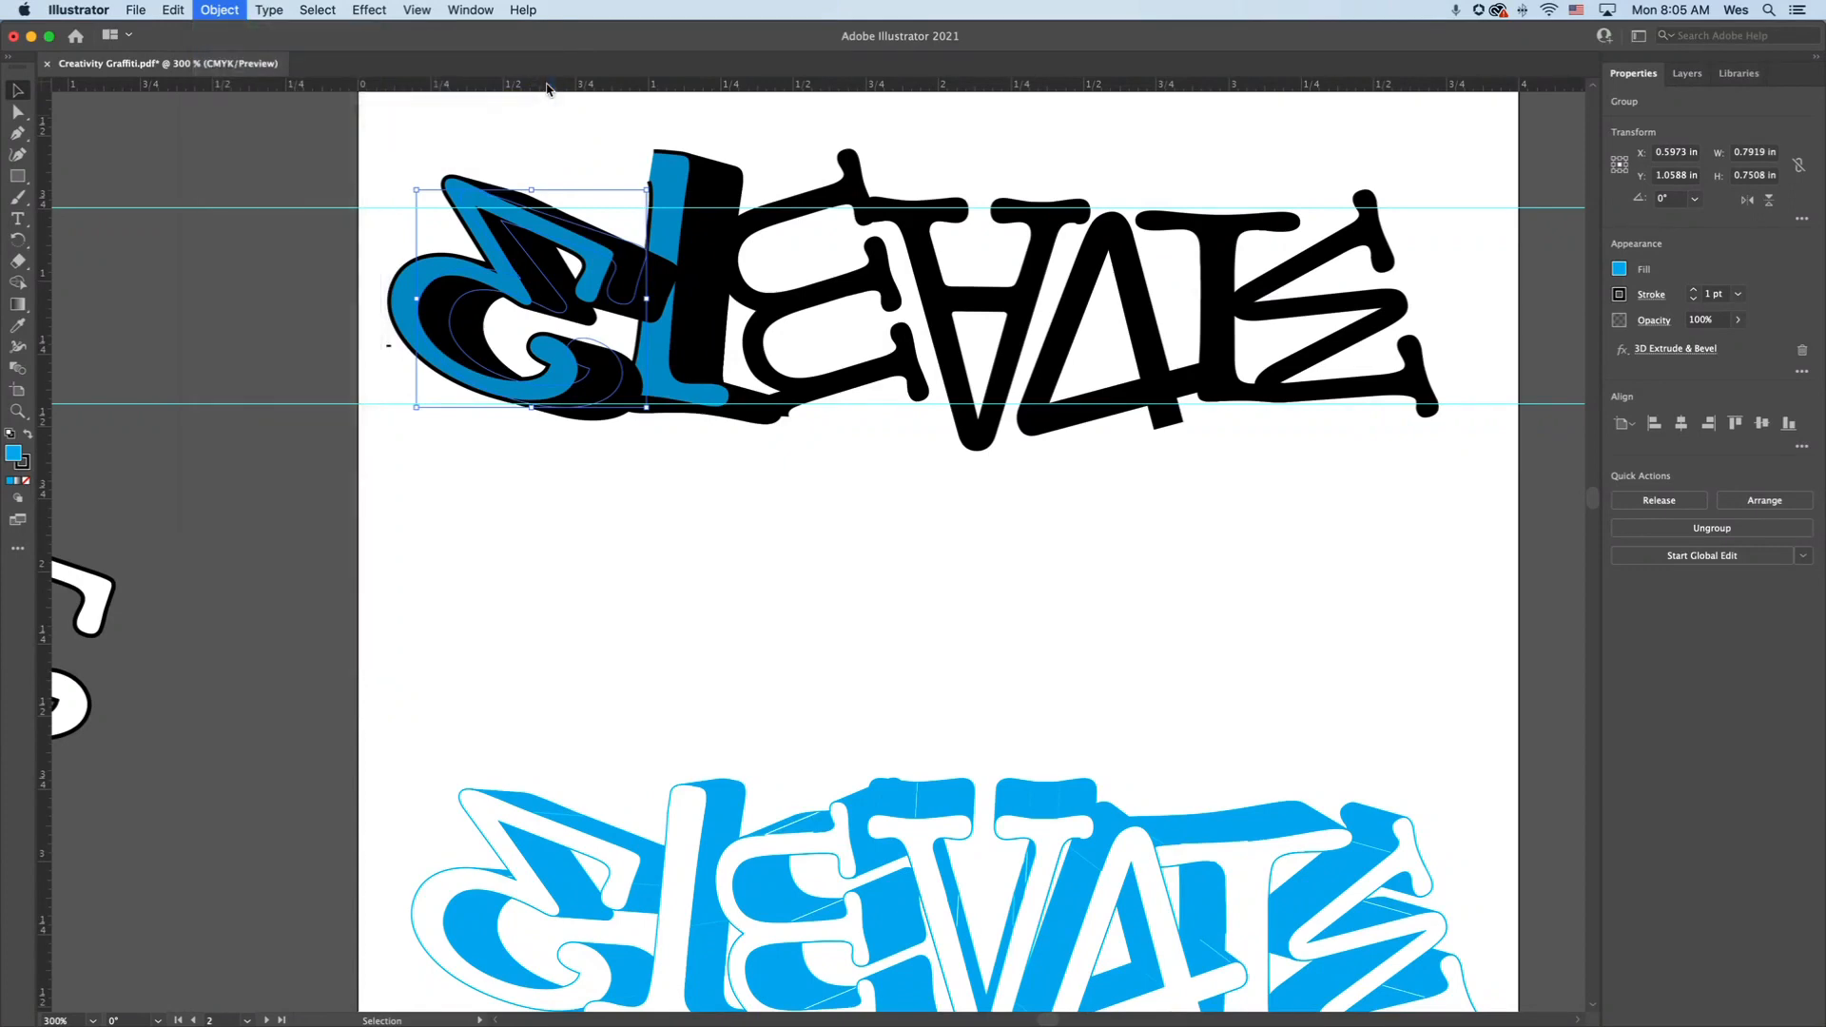
# Send the blue first E to the back of the stacking order, behind the L, and deselect it
pyautogui.press('a')
pyautogui.click(766, 705)
pyautogui.click(481, 301)
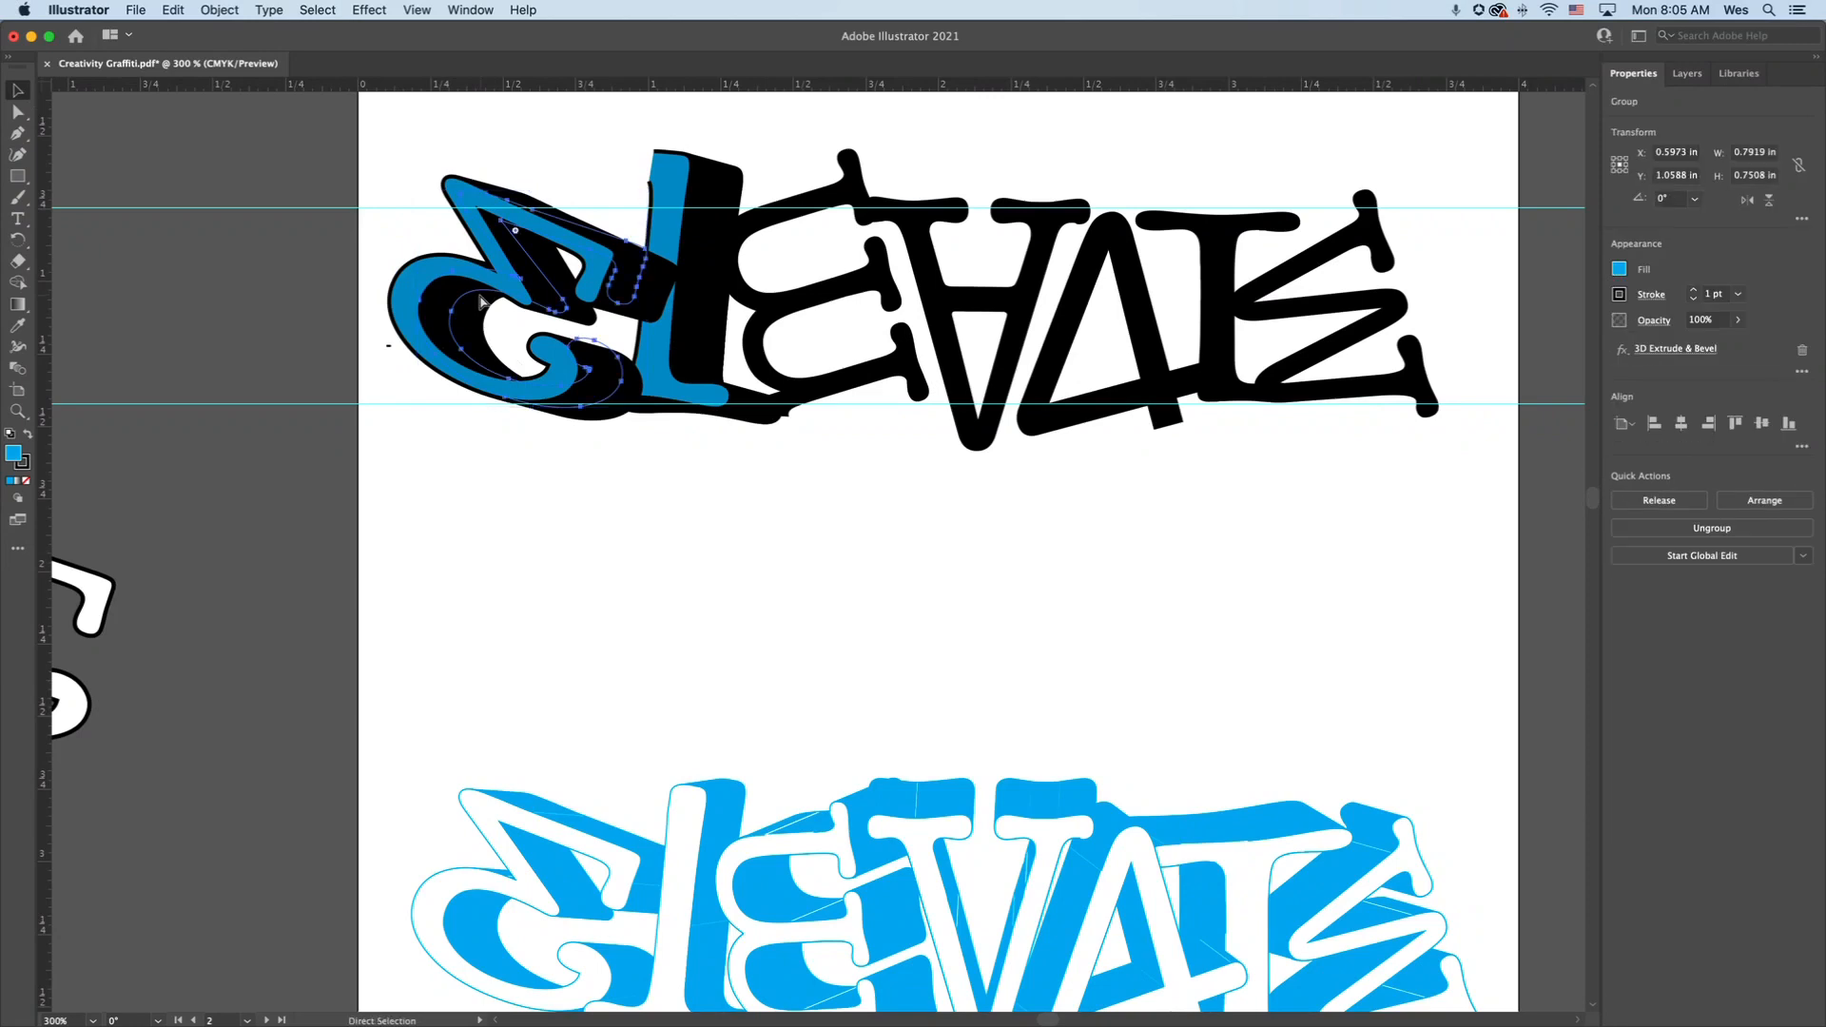
pyautogui.press('shift+super+[')
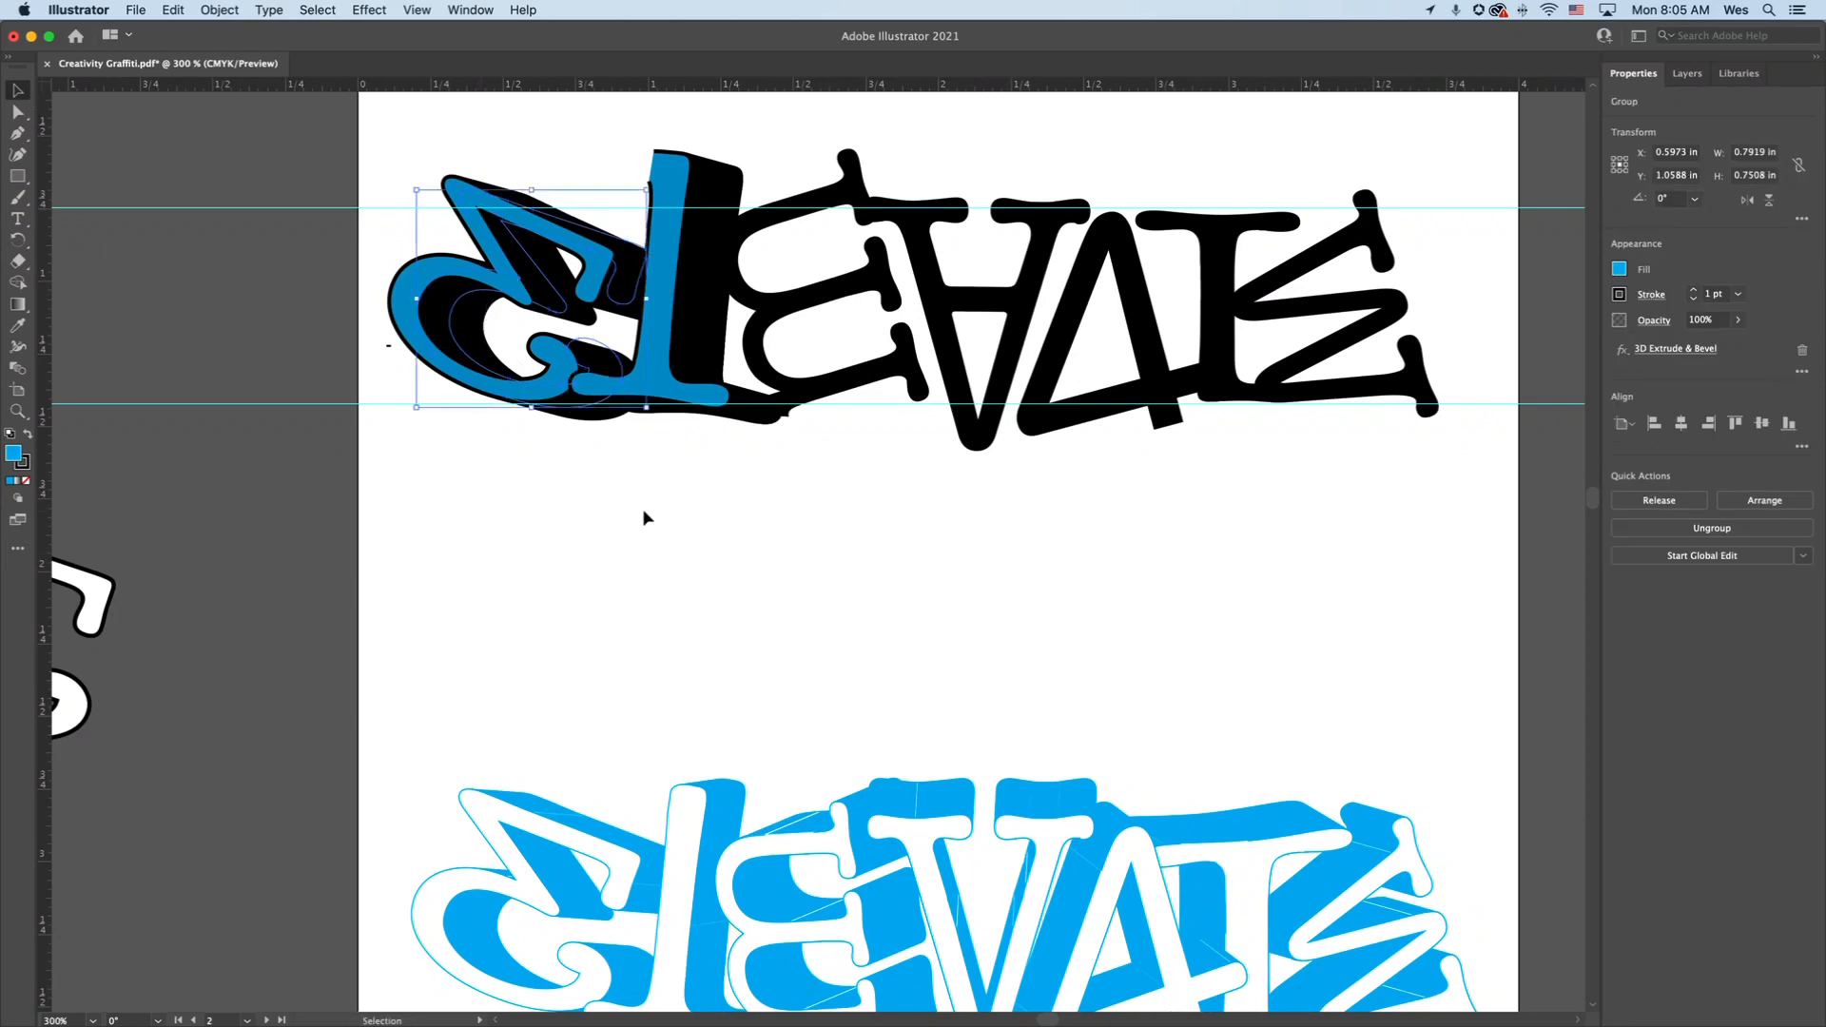
pyautogui.click(644, 518)
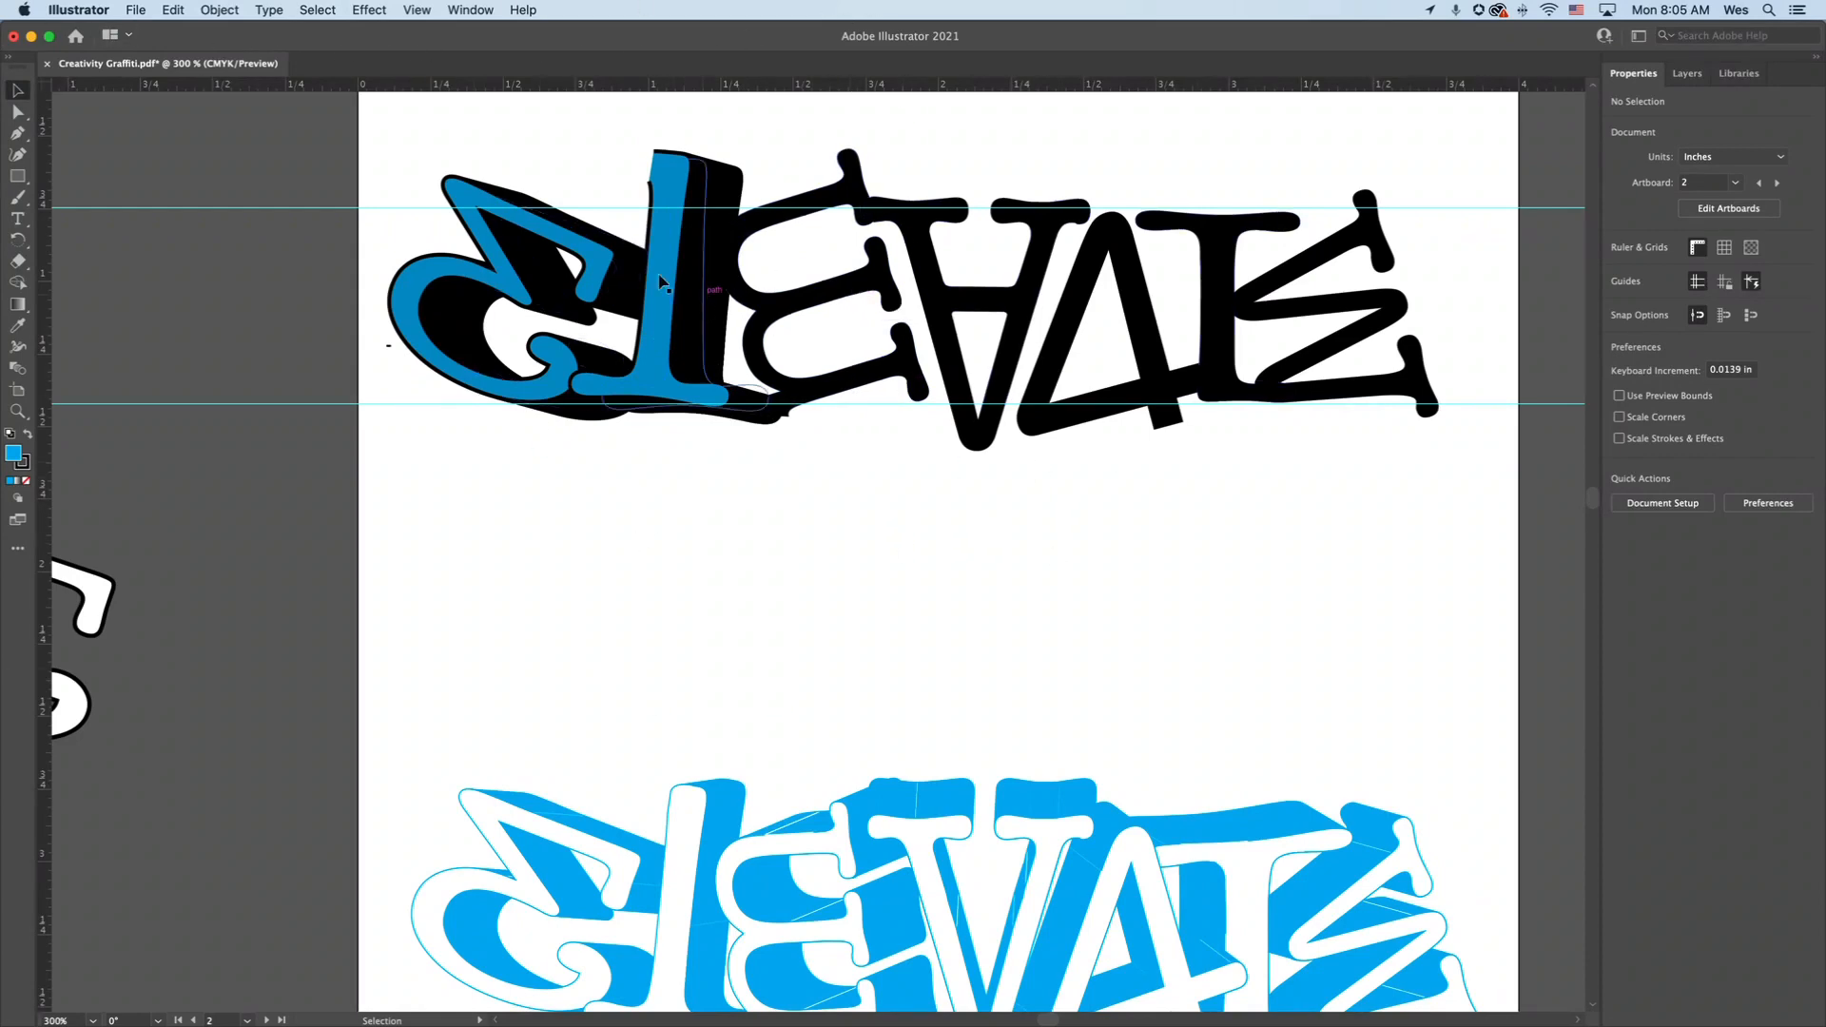
# Move the application window aside to expose the desktop and bring up the Dock
pyautogui.scroll(-2, 644, 450)
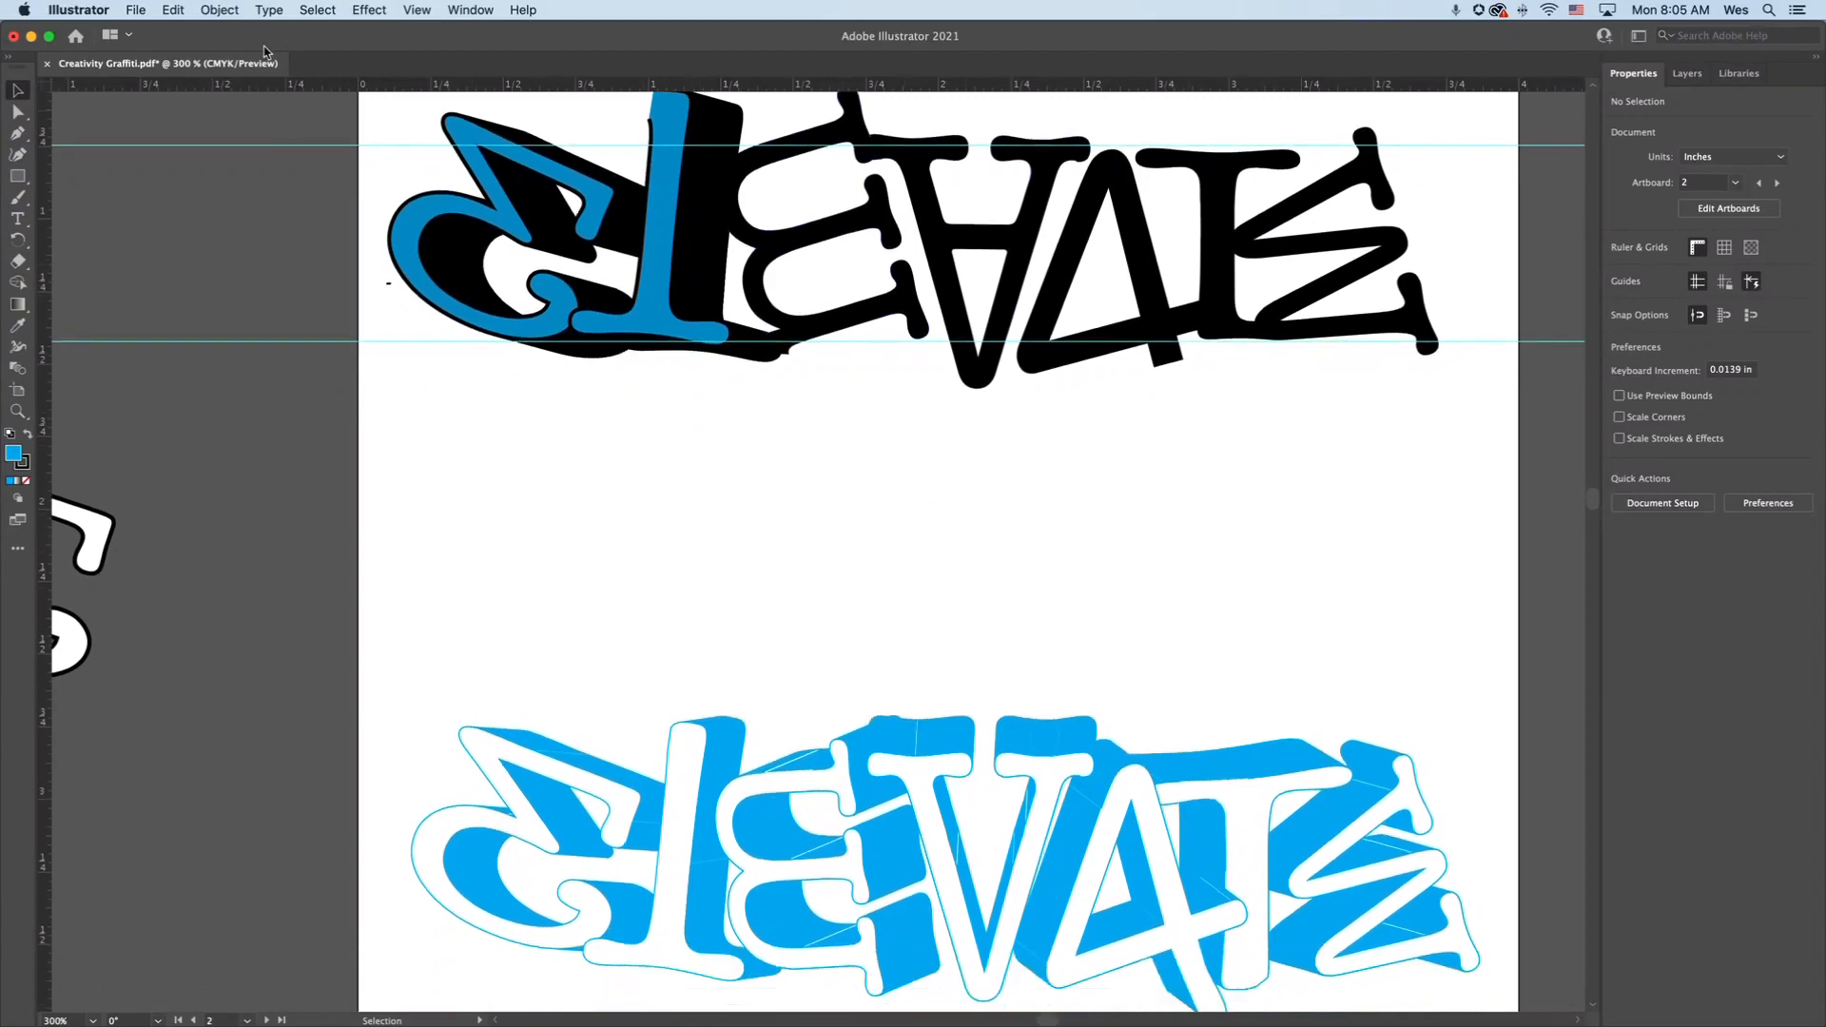
pyautogui.moveTo(193, 30); pyautogui.dragTo(104, 29)
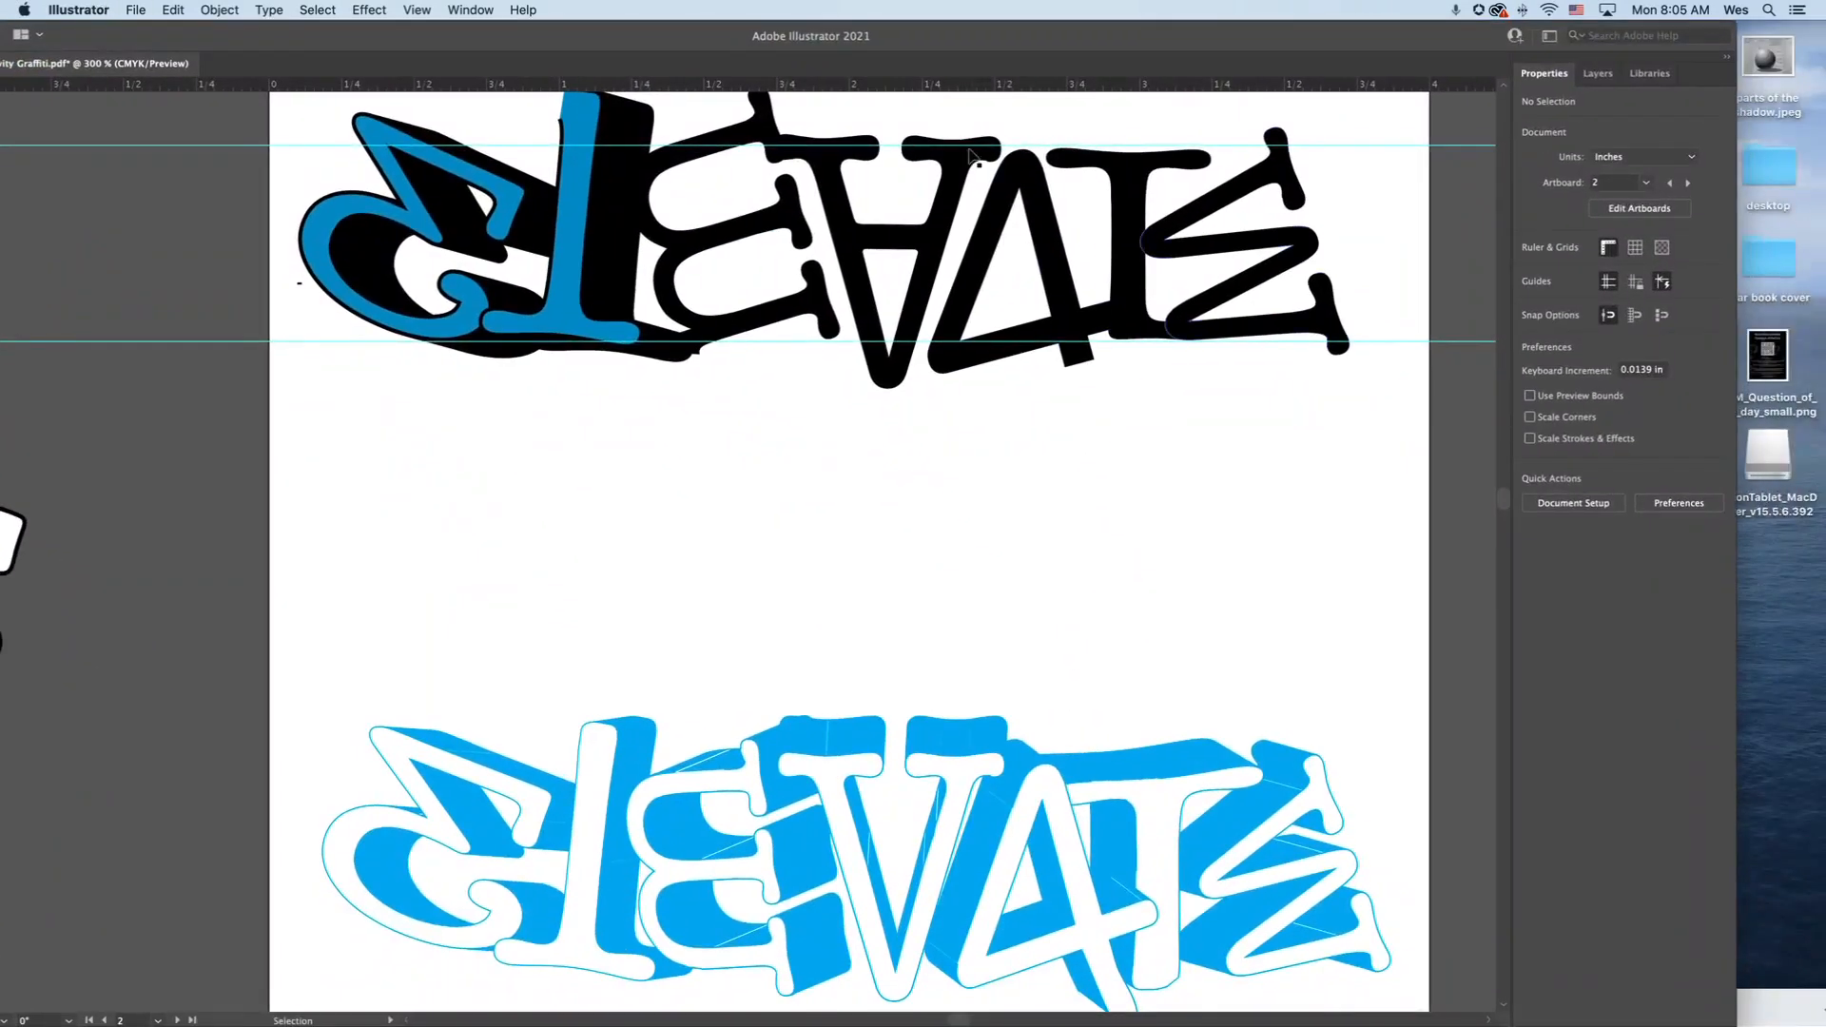
pyautogui.moveTo(984, 1024)
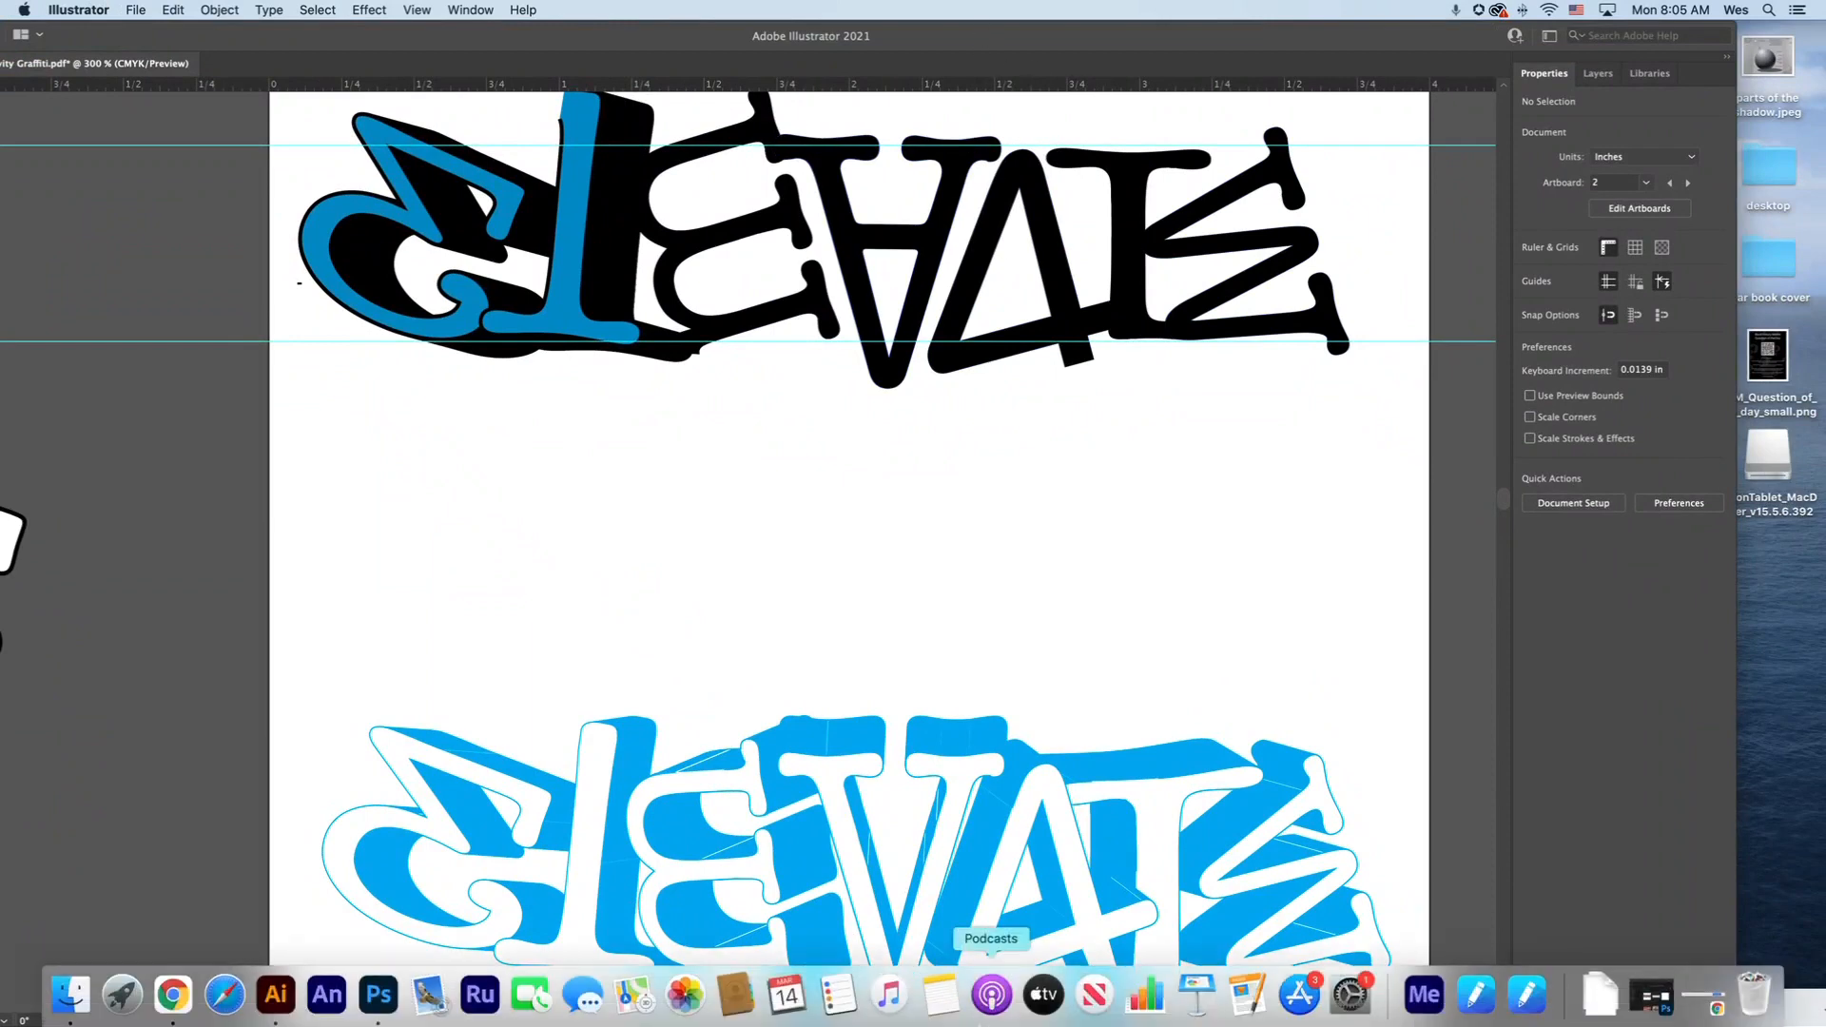